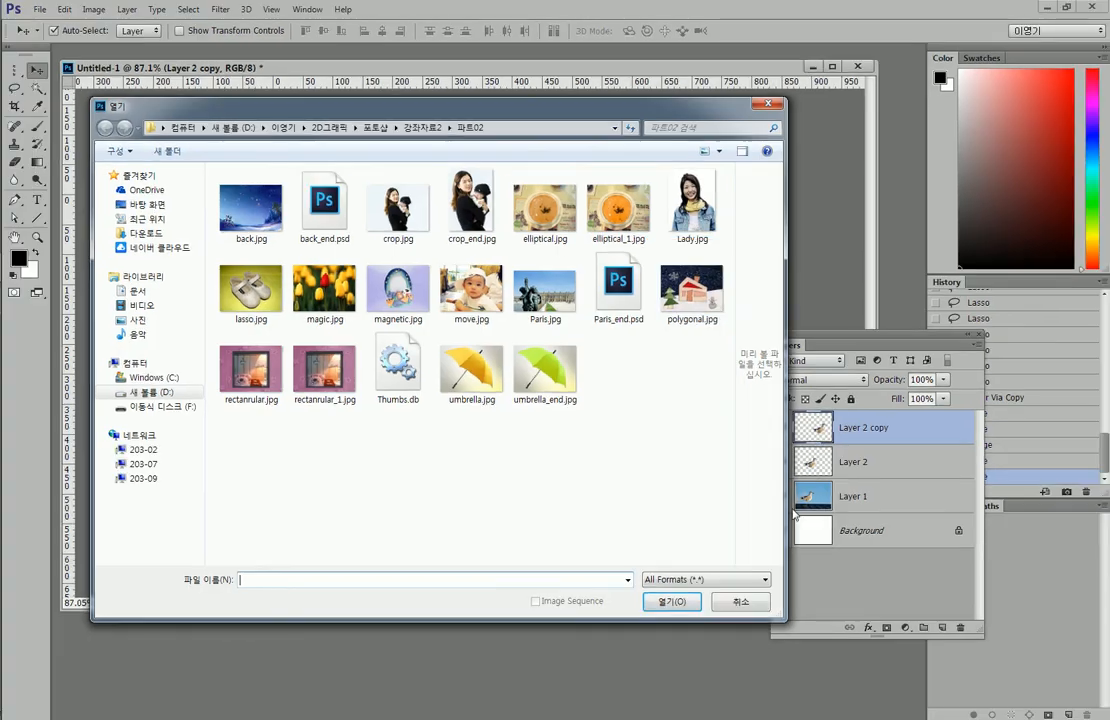
Step: Open polygonal.jpg and enlarge its document window and view to about 146%
{"action": "left_click", "coordinate": [691, 290]}
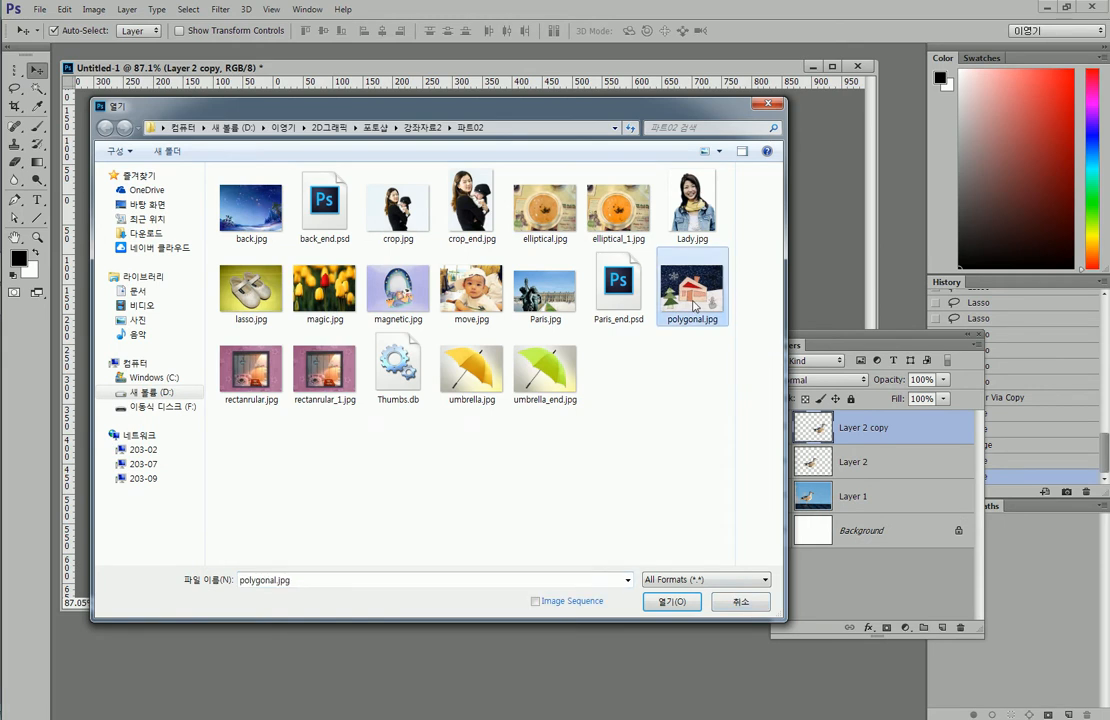
{"action": "left_click", "coordinate": [672, 602]}
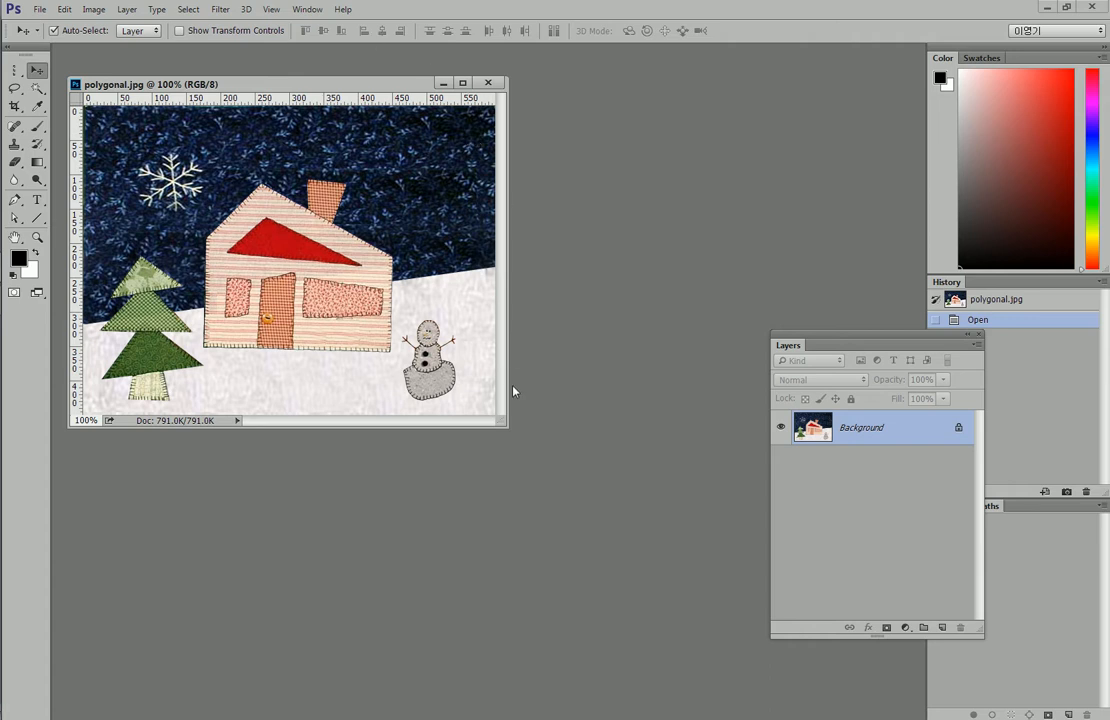
{"action": "left_click_drag", "start_coordinate": [595, 521], "coordinate": [757, 636]}
{"action": "scroll", "coordinate": [357, 369], "scroll_direction": "up", "scroll_amount": 3}
{"action": "scroll", "coordinate": [650, 509], "scroll_direction": "up", "scroll_amount": 1}
{"action": "key", "text": "alt"}
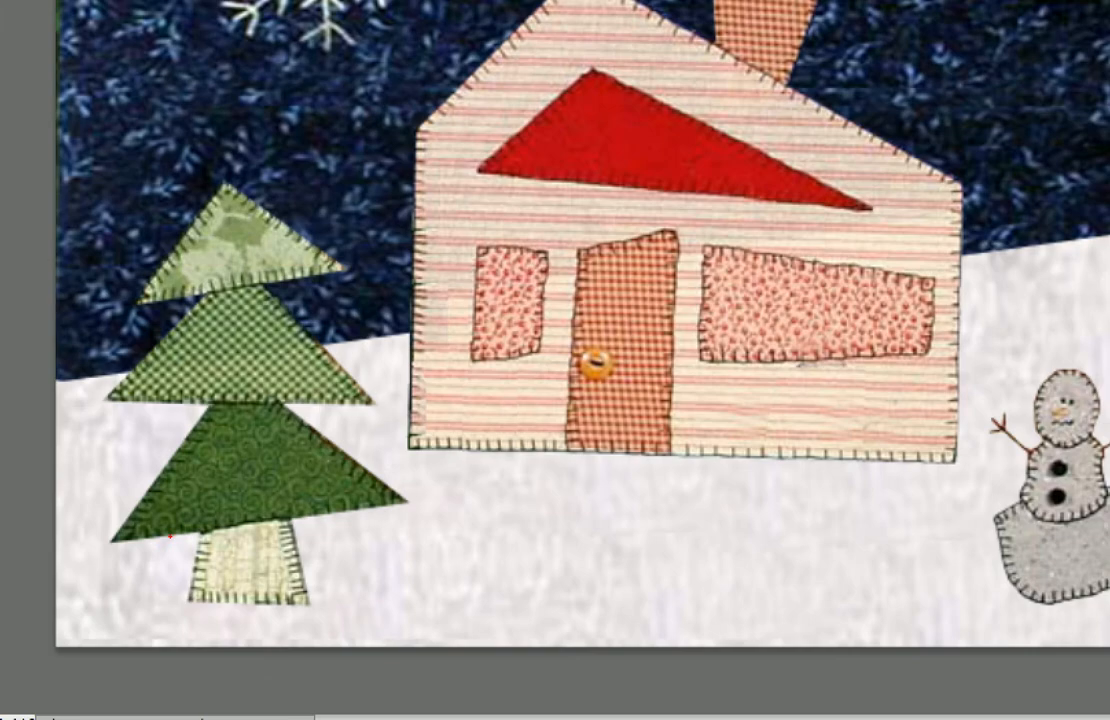
{"action": "mouse_move", "coordinate": [224, 178]}
{"action": "left_mouse_down"}
{"action": "mouse_move", "coordinate": [129, 279]}
{"action": "mouse_move", "coordinate": [198, 296]}
{"action": "mouse_move", "coordinate": [92, 401]}
{"action": "mouse_move", "coordinate": [214, 412]}
{"action": "mouse_move", "coordinate": [80, 550]}
{"action": "mouse_move", "coordinate": [197, 550]}
{"action": "mouse_move", "coordinate": [165, 612]}
{"action": "mouse_move", "coordinate": [360, 636]}
{"action": "mouse_move", "coordinate": [326, 548]}
{"action": "mouse_move", "coordinate": [483, 544]}
{"action": "mouse_move", "coordinate": [386, 478]}
{"action": "left_mouse_up"}
{"action": "mouse_move", "coordinate": [481, 247]}
{"action": "left_mouse_down"}
{"action": "mouse_move", "coordinate": [474, 358]}
{"action": "mouse_move", "coordinate": [538, 356]}
{"action": "mouse_move", "coordinate": [543, 252]}
{"action": "mouse_move", "coordinate": [493, 253]}
{"action": "left_mouse_up"}
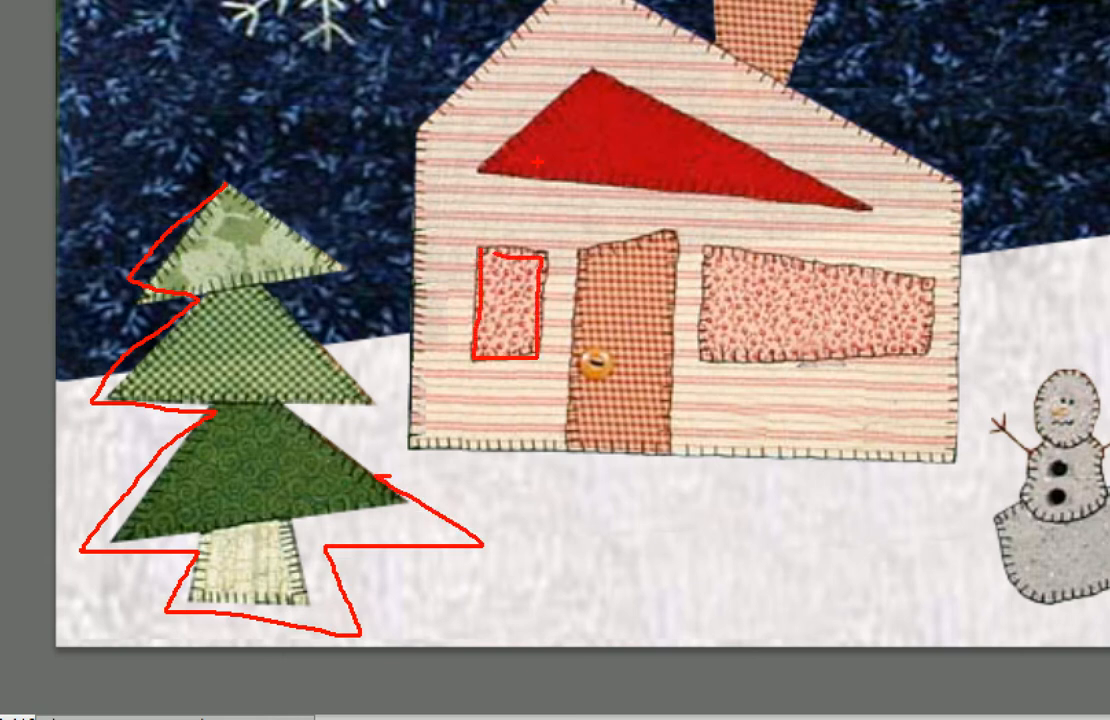
{"action": "mouse_move", "coordinate": [583, 72]}
{"action": "left_mouse_down"}
{"action": "mouse_move", "coordinate": [487, 137]}
{"action": "mouse_move", "coordinate": [590, 178]}
{"action": "mouse_move", "coordinate": [878, 225]}
{"action": "left_mouse_up"}
{"action": "left_click_drag", "start_coordinate": [623, 117], "coordinate": [840, 205]}
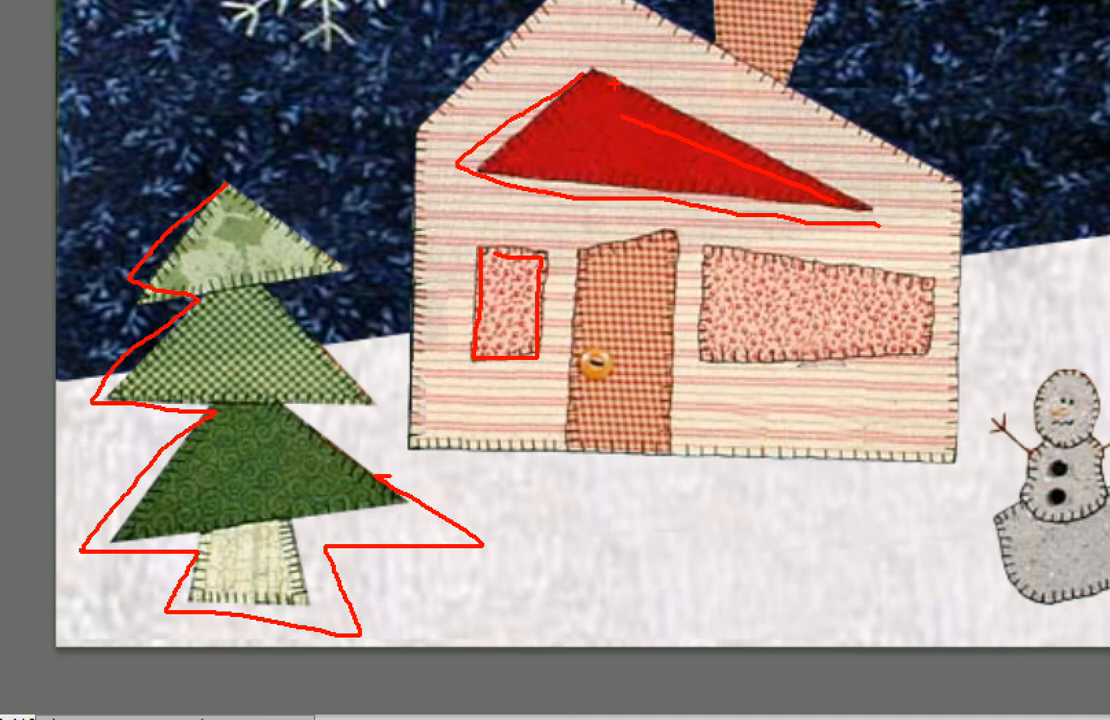
{"action": "key", "text": "Escape"}
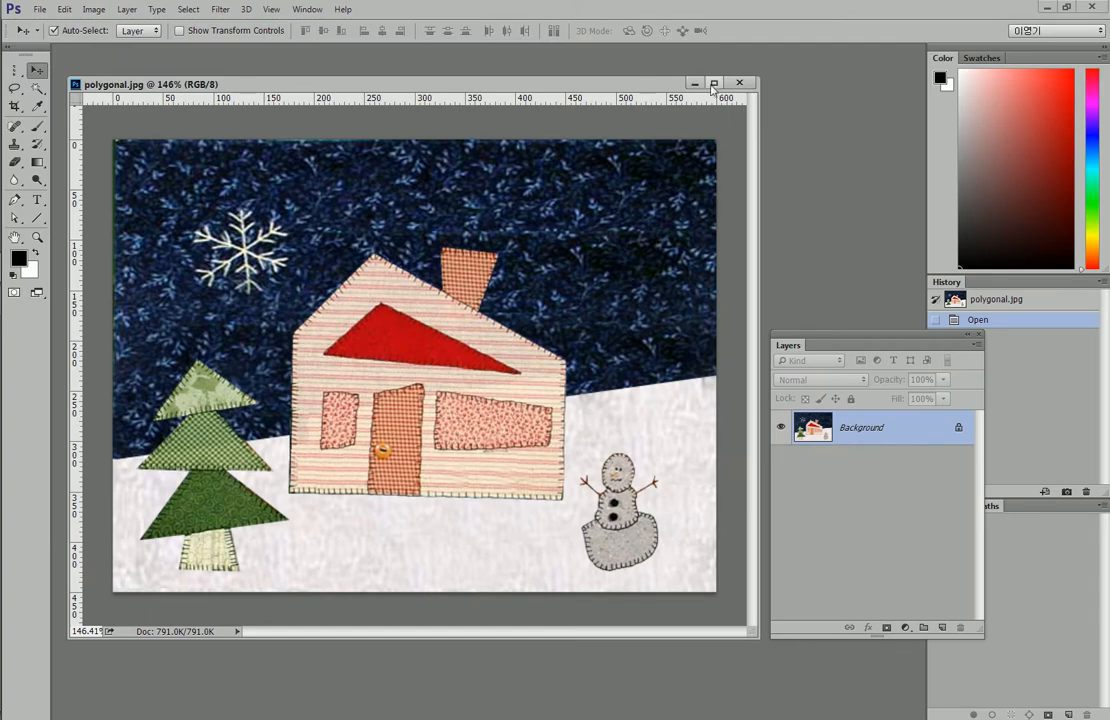
{"action": "key", "text": "ctrl+1"}
{"action": "left_click", "coordinate": [692, 80]}
{"action": "left_click_drag", "start_coordinate": [671, 81], "coordinate": [717, 152]}
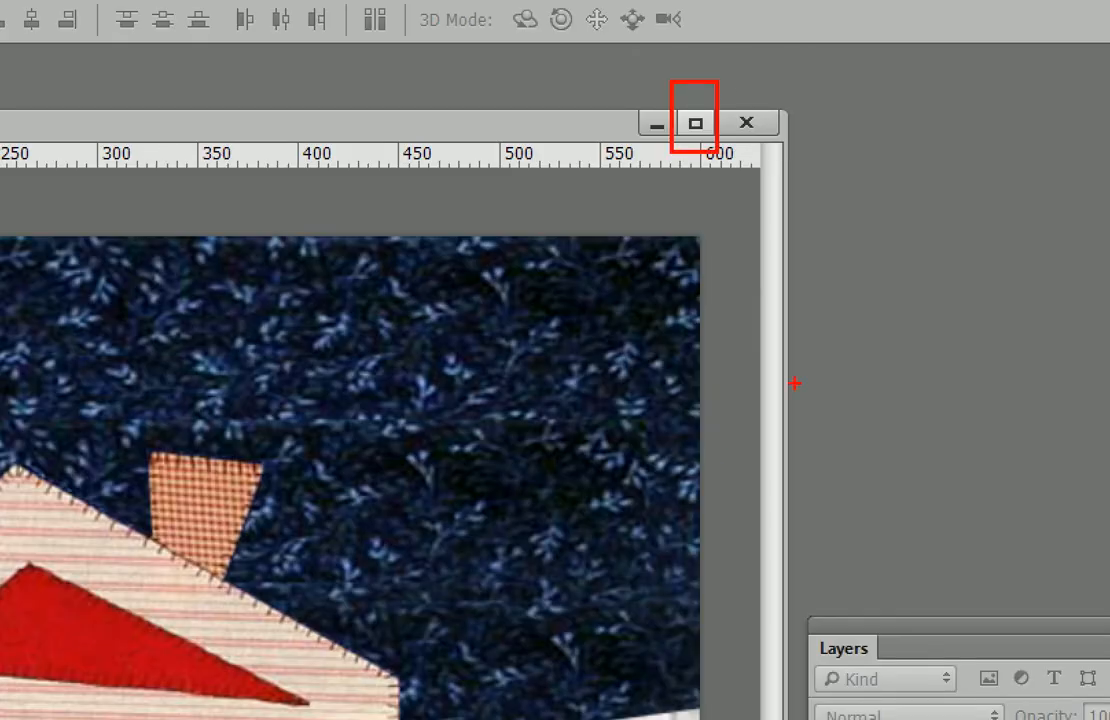
{"action": "key", "text": "Escape"}
Step: Maximize the polygonal.jpg document window, restore it to floating size, and shift it slightly upward
{"action": "left_click", "coordinate": [713, 84]}
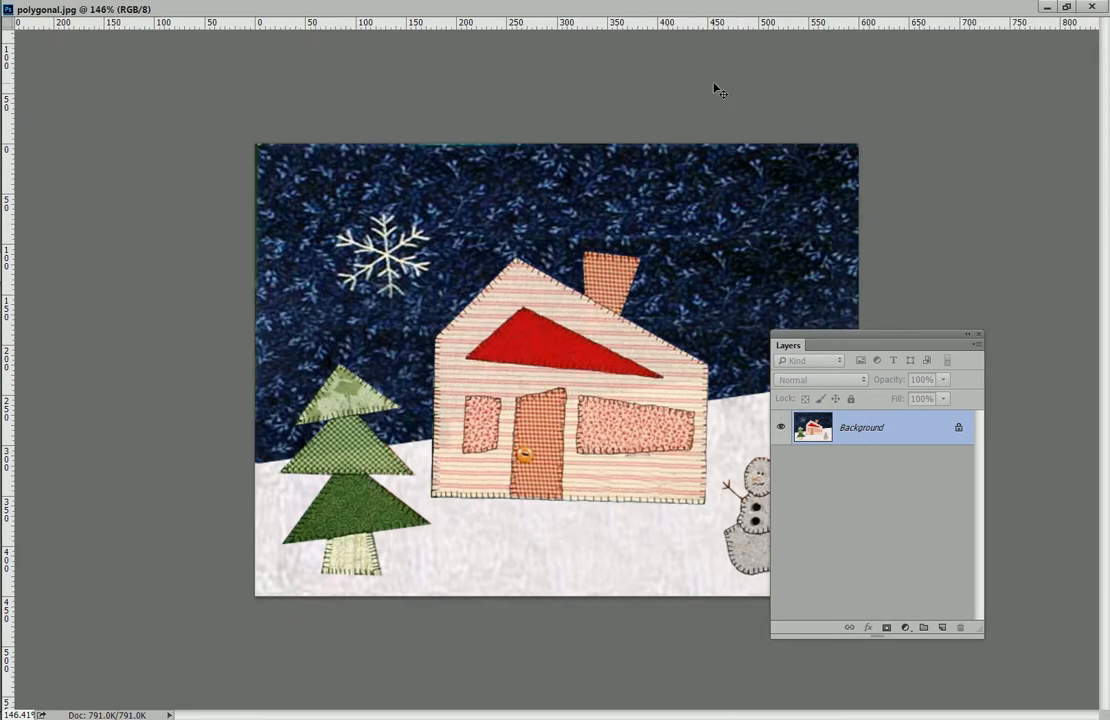
{"action": "left_click", "coordinate": [1065, 8]}
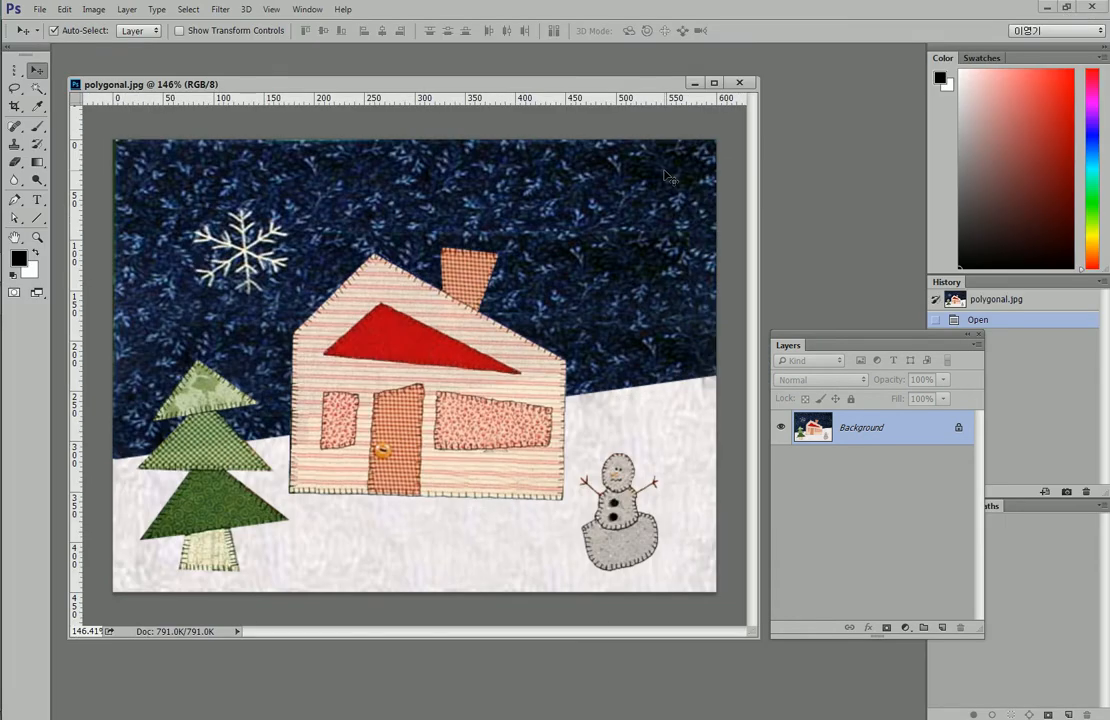
{"action": "left_click_drag", "start_coordinate": [331, 88], "coordinate": [330, 72]}
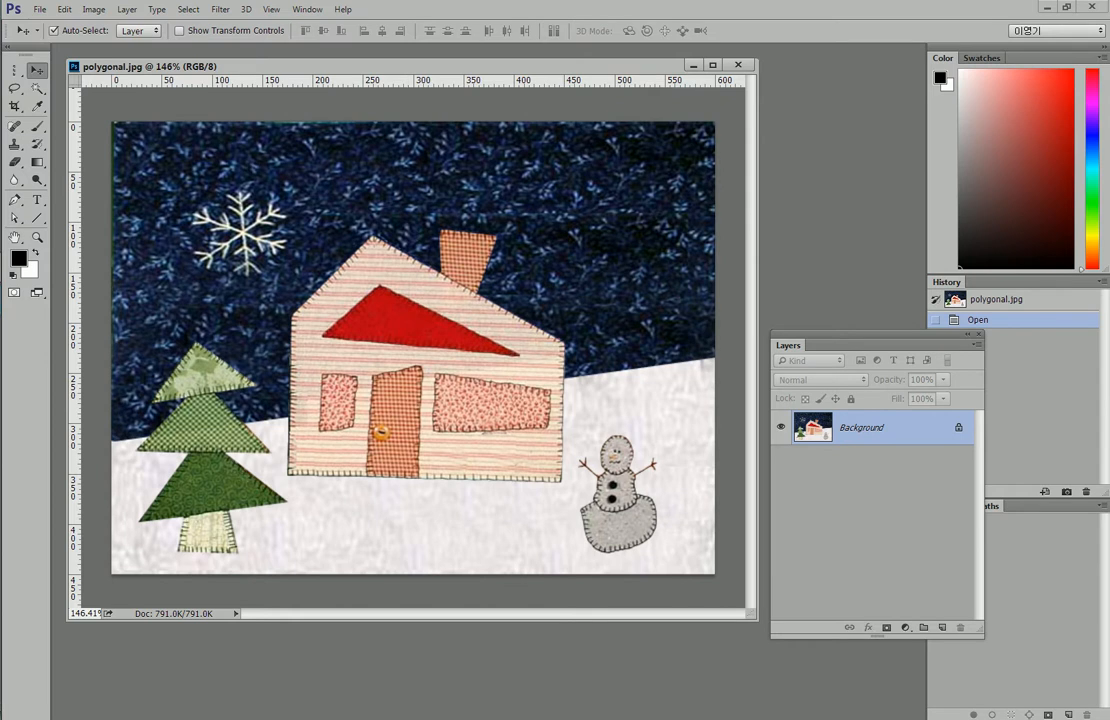
Step: Select the fabric tree beside the house along its outline with the Polygonal Lasso tool, using a 0 px feather
{"action": "left_click", "coordinate": [18, 90]}
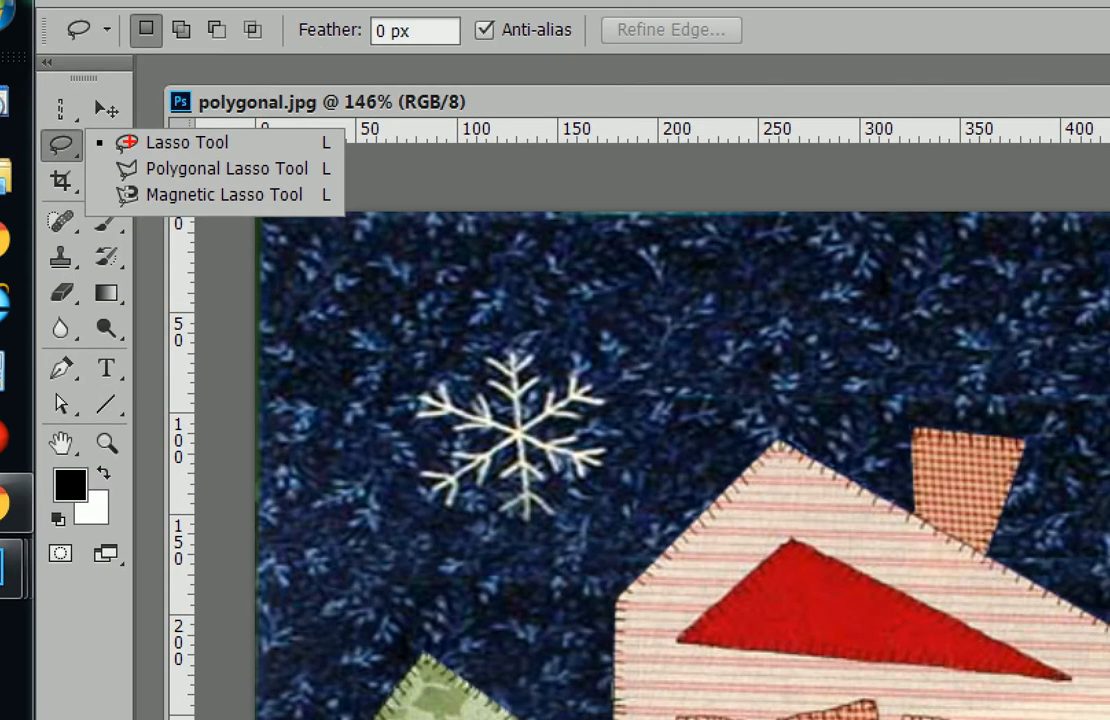
{"action": "mouse_move", "coordinate": [103, 152]}
{"action": "left_mouse_down"}
{"action": "mouse_move", "coordinate": [176, 186]}
{"action": "mouse_move", "coordinate": [325, 194]}
{"action": "left_mouse_up"}
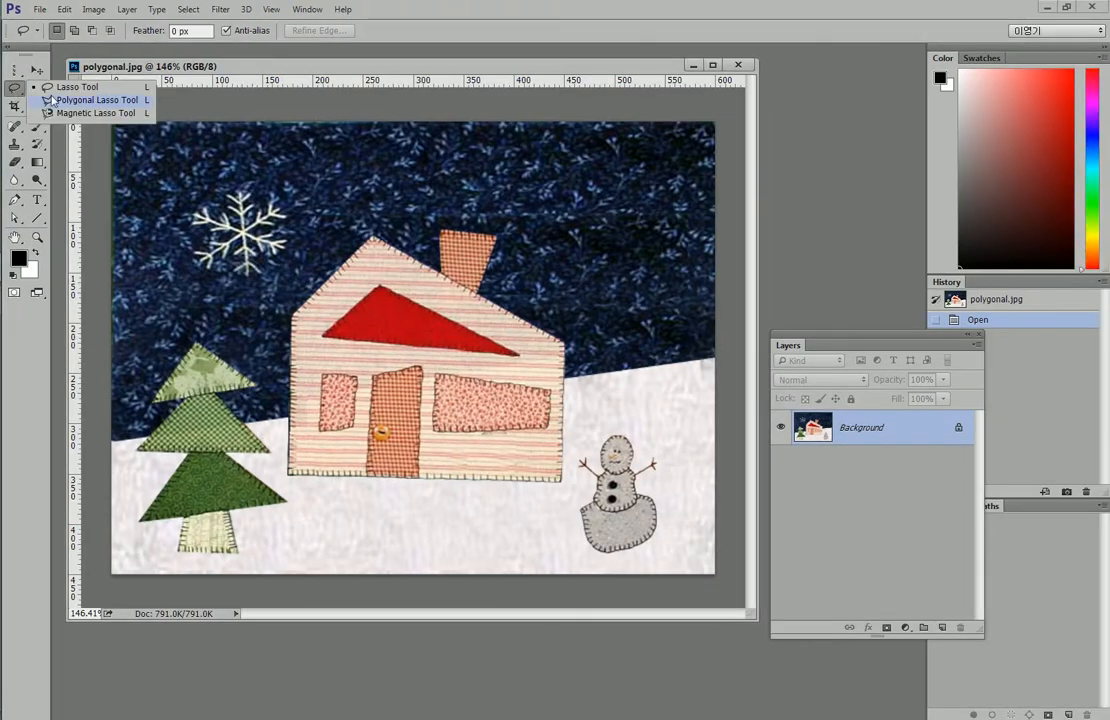
{"action": "left_click", "coordinate": [52, 100]}
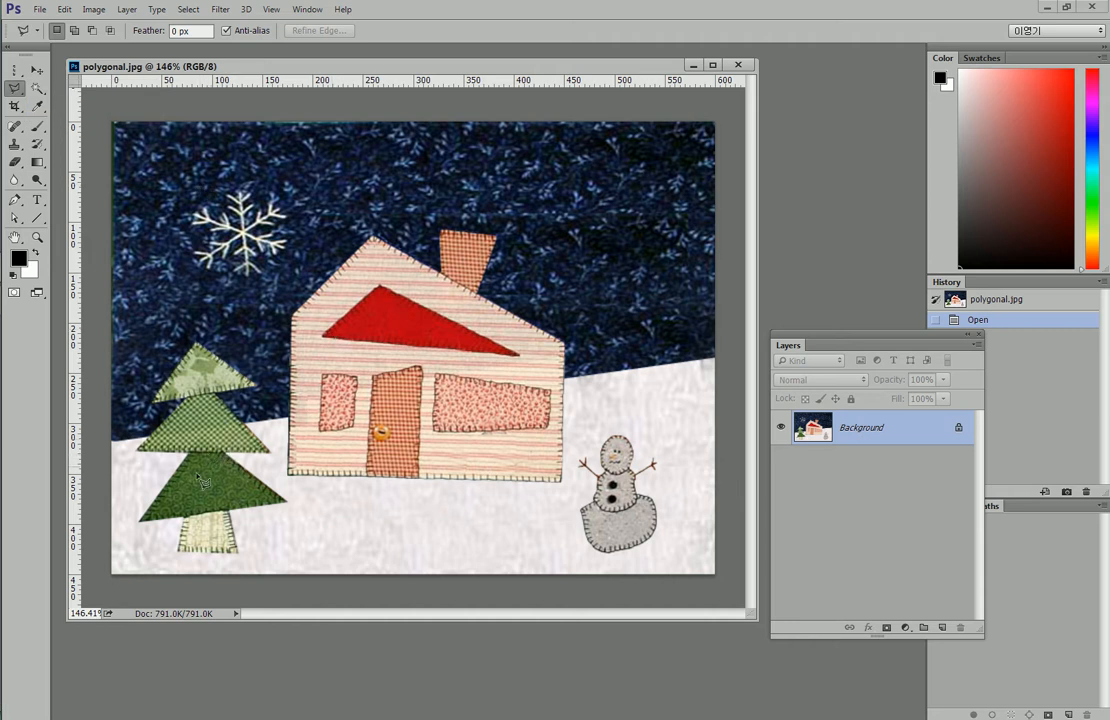
{"action": "scroll", "coordinate": [171, 520], "scroll_direction": "up", "scroll_amount": 1}
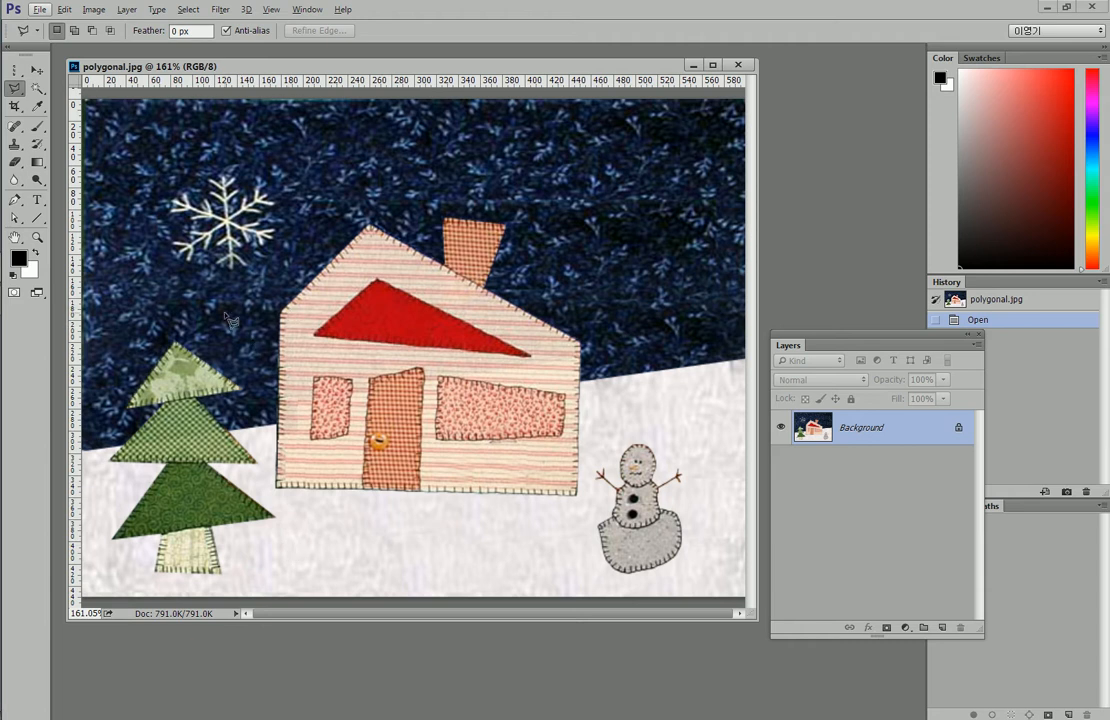
{"action": "left_click", "coordinate": [175, 343]}
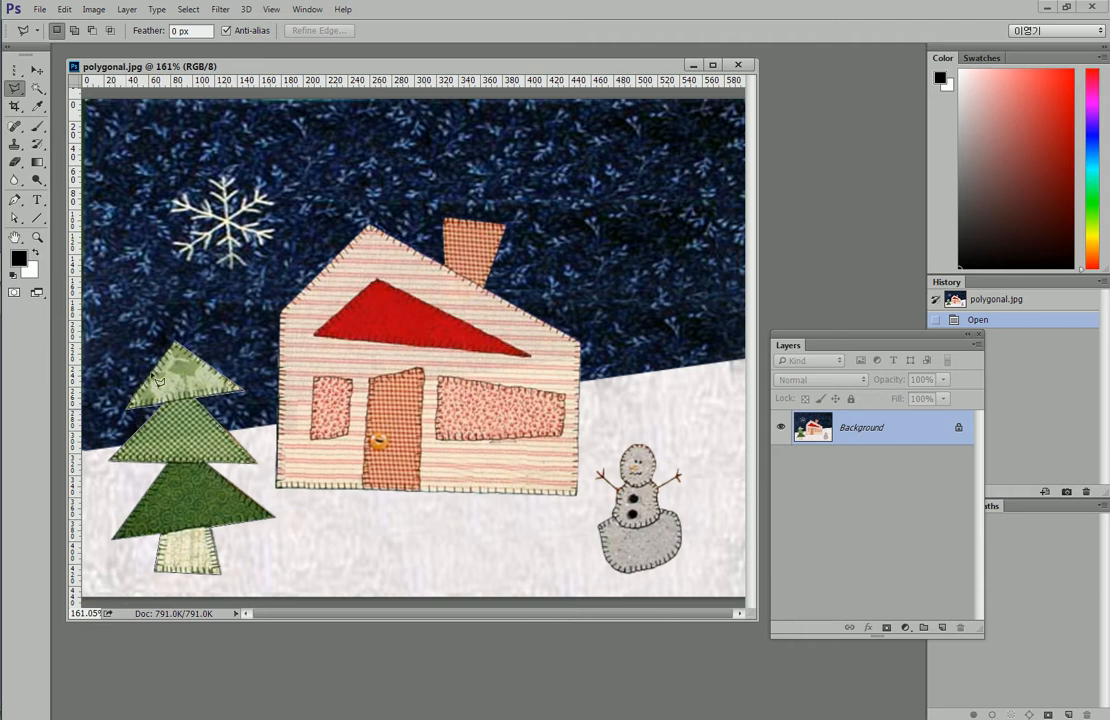
{"action": "left_click", "coordinate": [175, 343]}
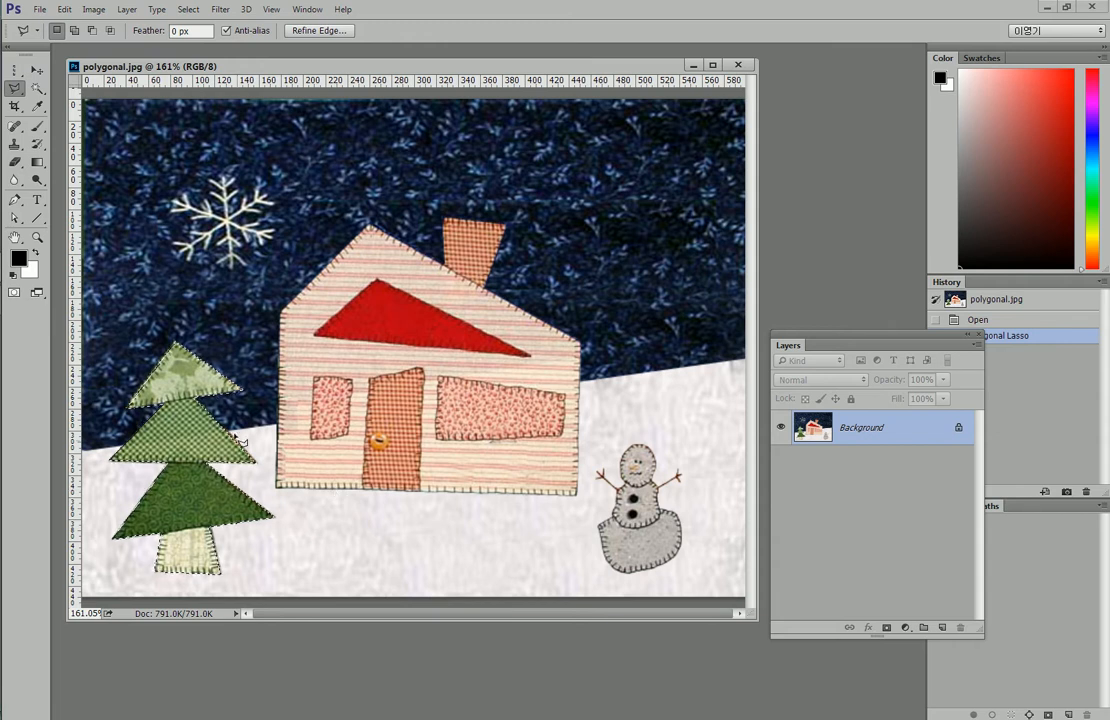
Step: Copy the selected tree onto a new layer with Layer Via Copy
{"action": "key", "text": "alt"}
{"action": "scroll", "coordinate": [180, 457], "scroll_direction": "up", "scroll_amount": 1}
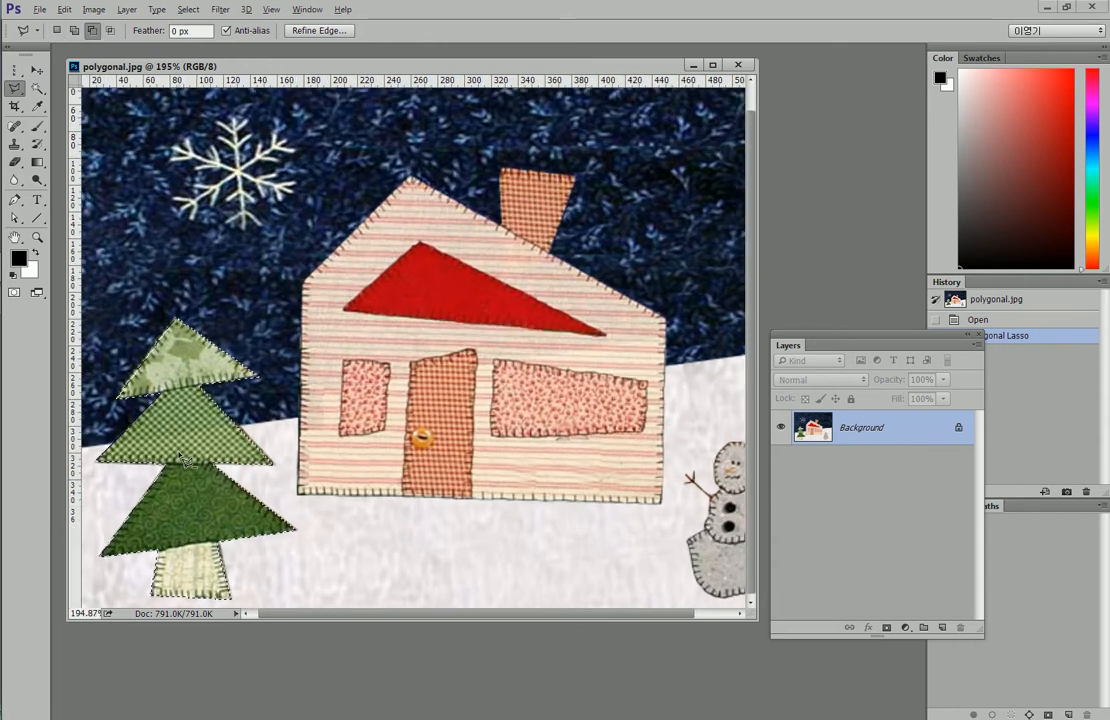
{"action": "scroll", "coordinate": [183, 462], "scroll_direction": "down", "scroll_amount": 1}
{"action": "scroll", "coordinate": [186, 465], "scroll_direction": "down", "scroll_amount": 1}
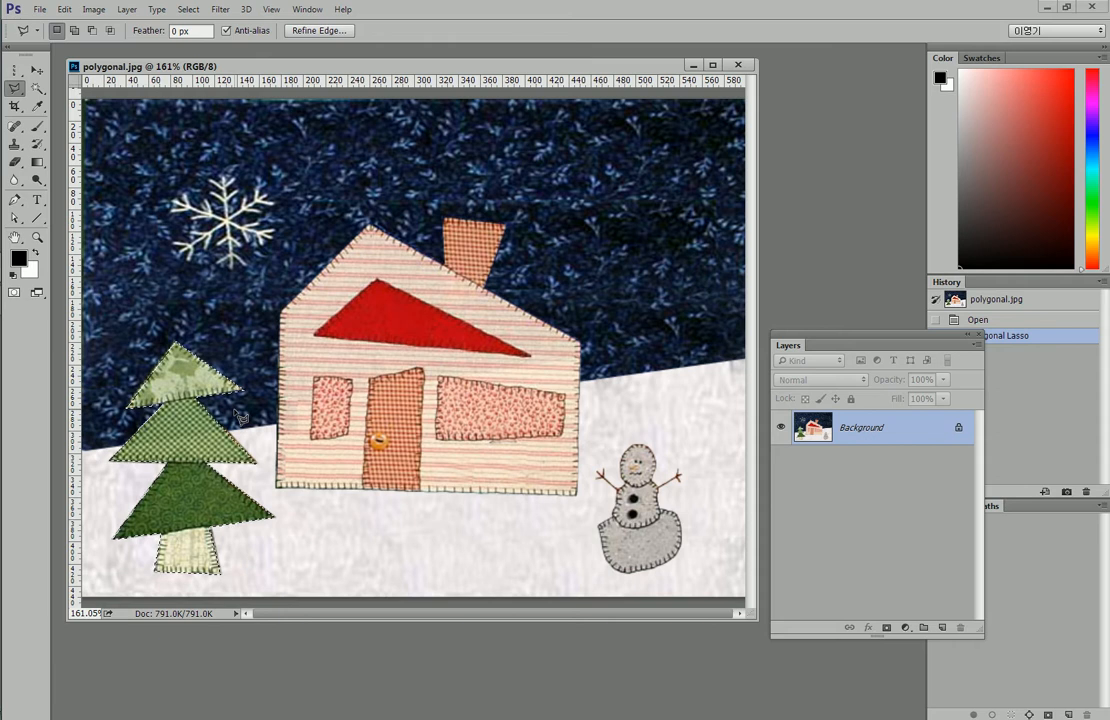
{"action": "right_click", "coordinate": [180, 396]}
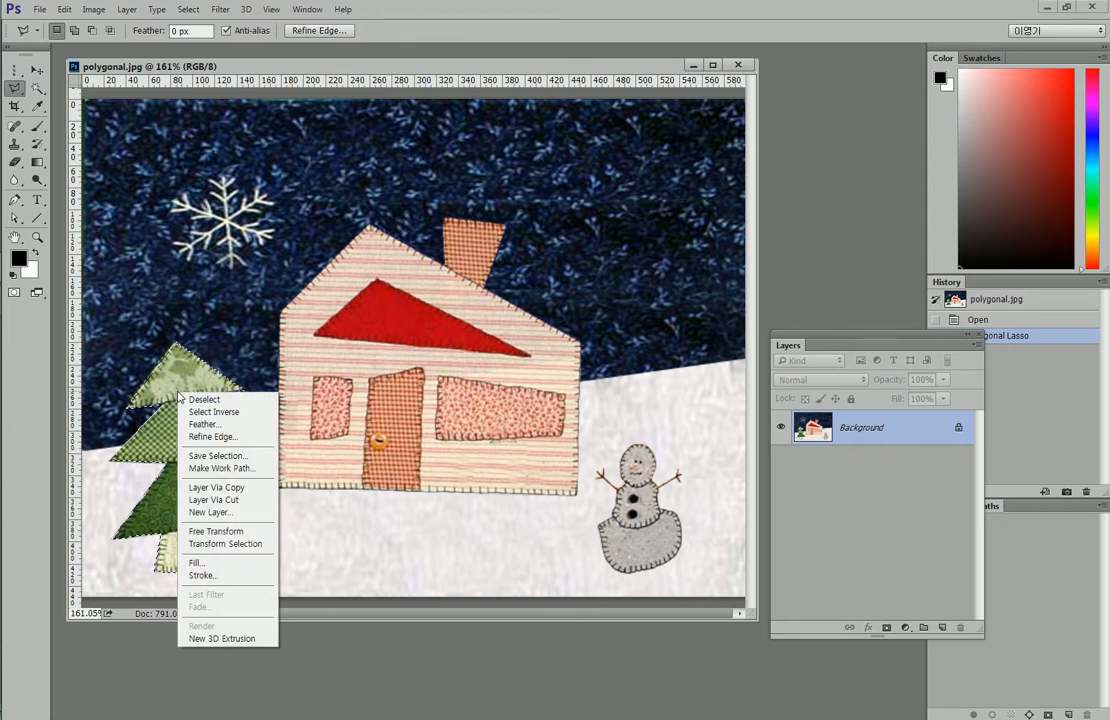
{"action": "left_click", "coordinate": [222, 488]}
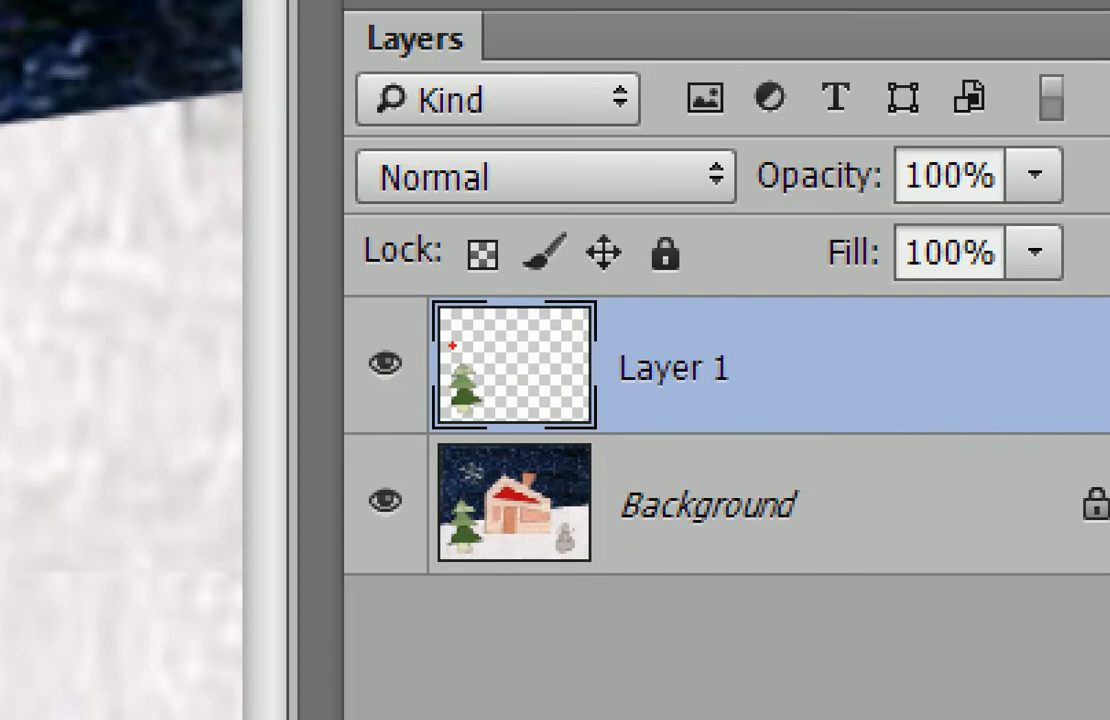
{"action": "mouse_move", "coordinate": [445, 325]}
{"action": "left_mouse_down"}
{"action": "mouse_move", "coordinate": [434, 403]}
{"action": "mouse_move", "coordinate": [475, 432]}
{"action": "mouse_move", "coordinate": [508, 428]}
{"action": "mouse_move", "coordinate": [528, 380]}
{"action": "mouse_move", "coordinate": [487, 325]}
{"action": "left_mouse_up"}
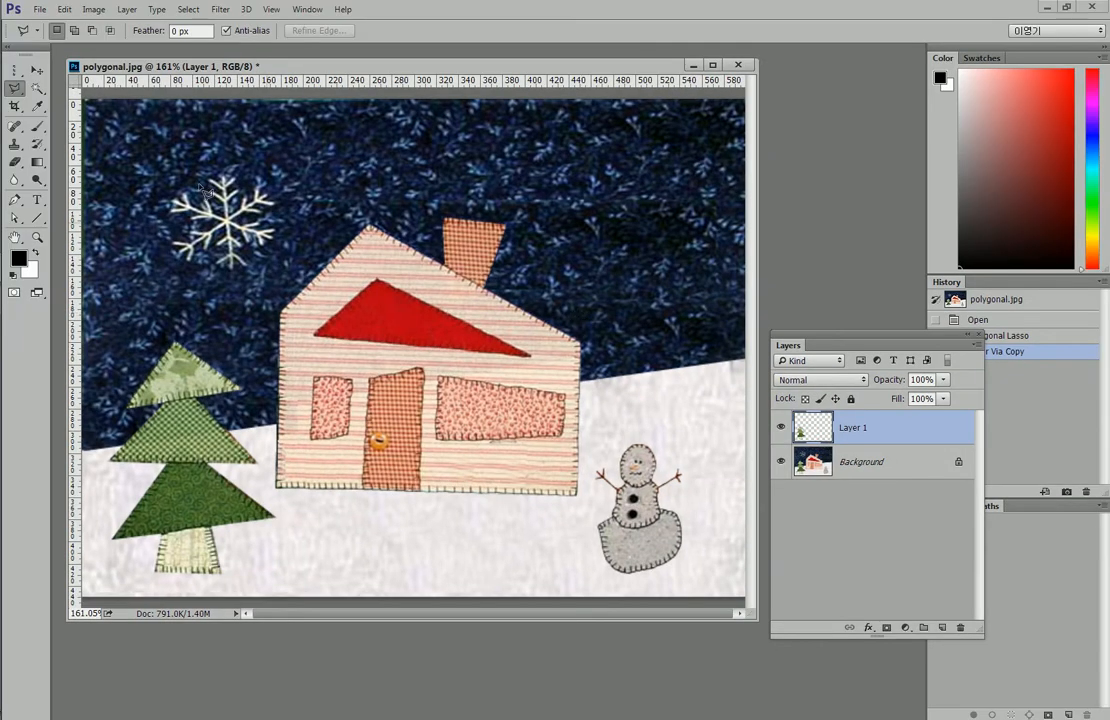
Step: Move the copied tree to the opposite side of the house, directly above the snowman
{"action": "left_click", "coordinate": [37, 70]}
{"action": "left_click_drag", "start_coordinate": [189, 440], "coordinate": [654, 300]}
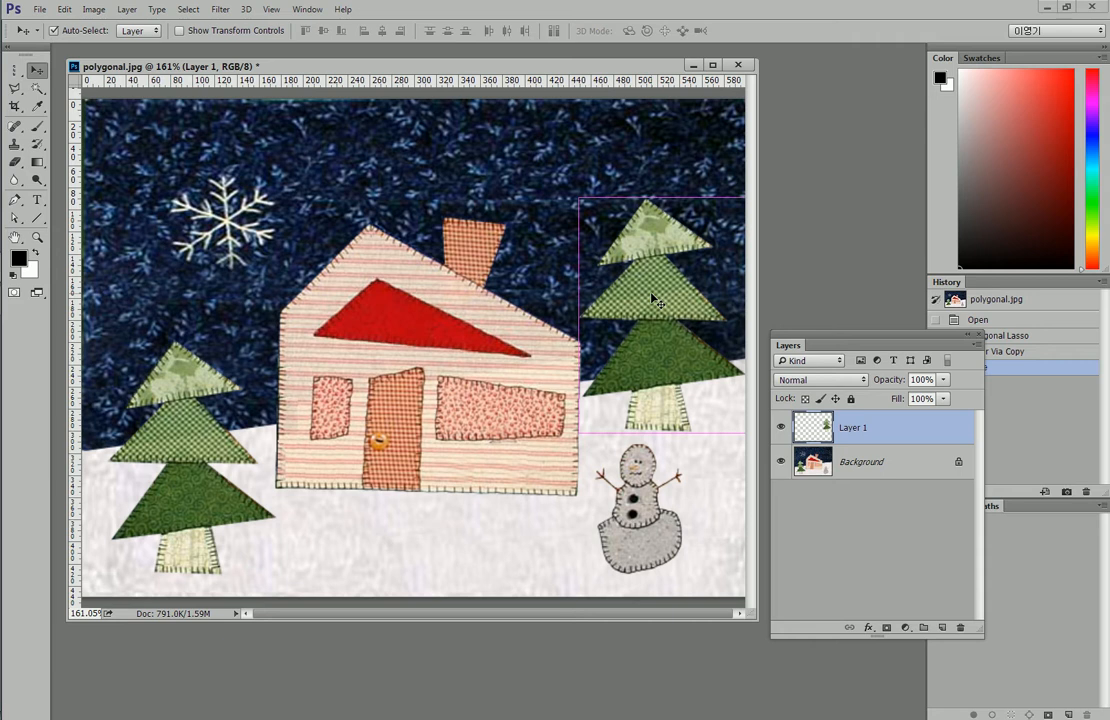
{"action": "key", "text": "ctrl+t"}
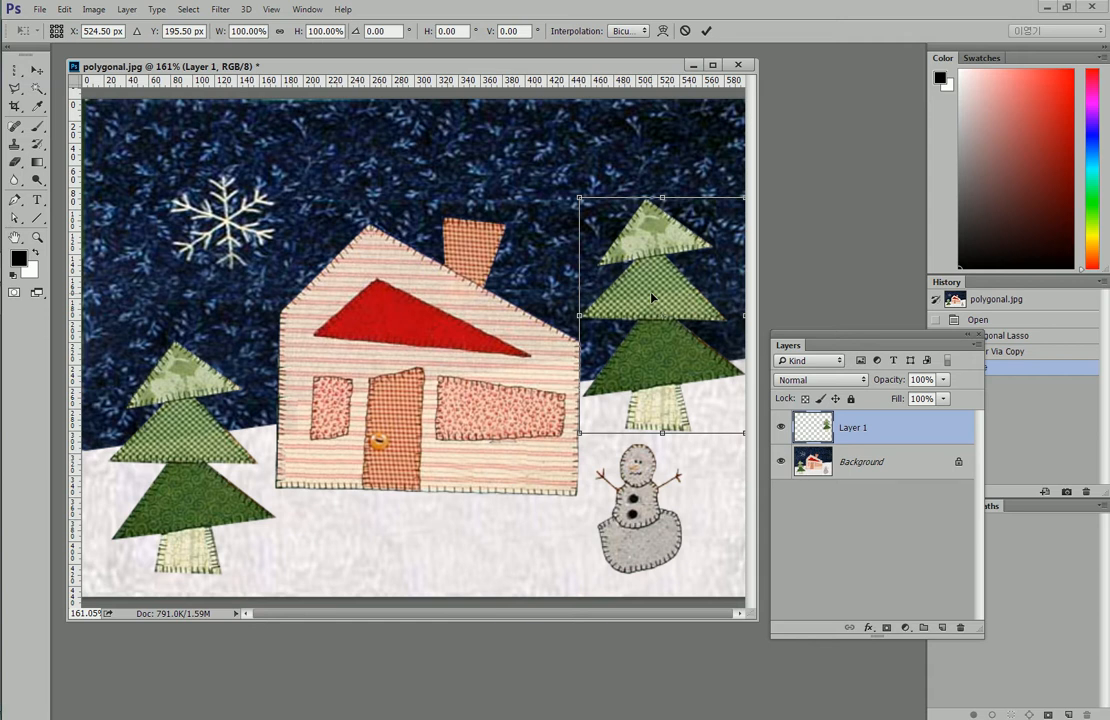
{"action": "key", "text": "Return"}
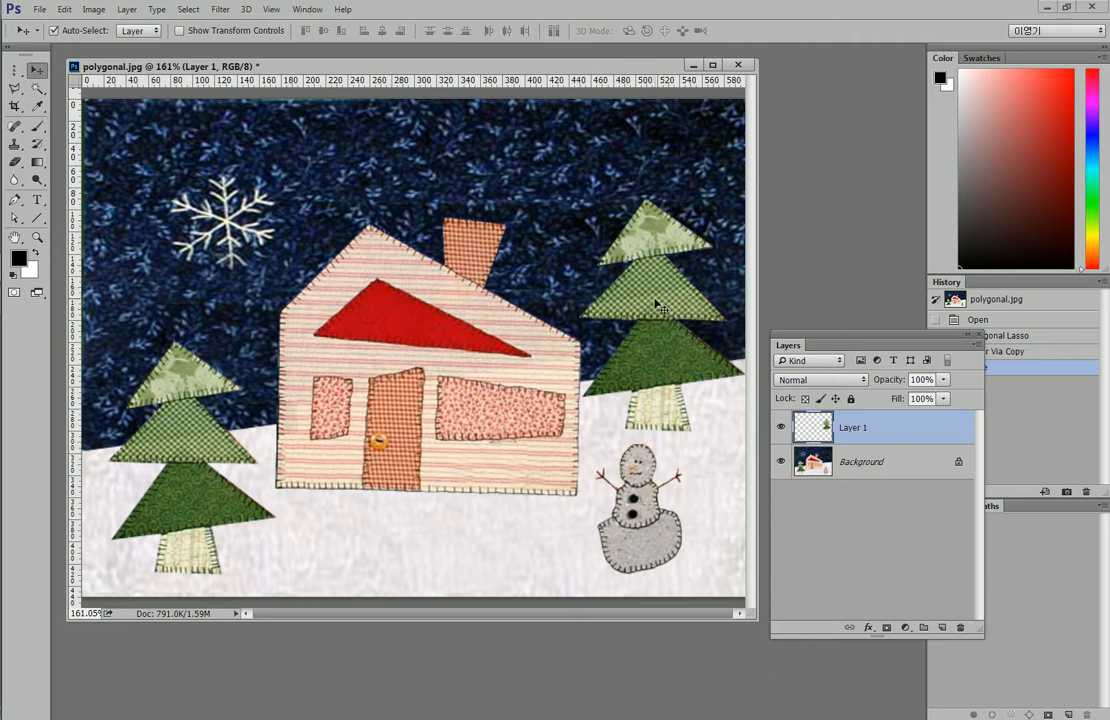
{"action": "key", "text": "ctrl+t"}
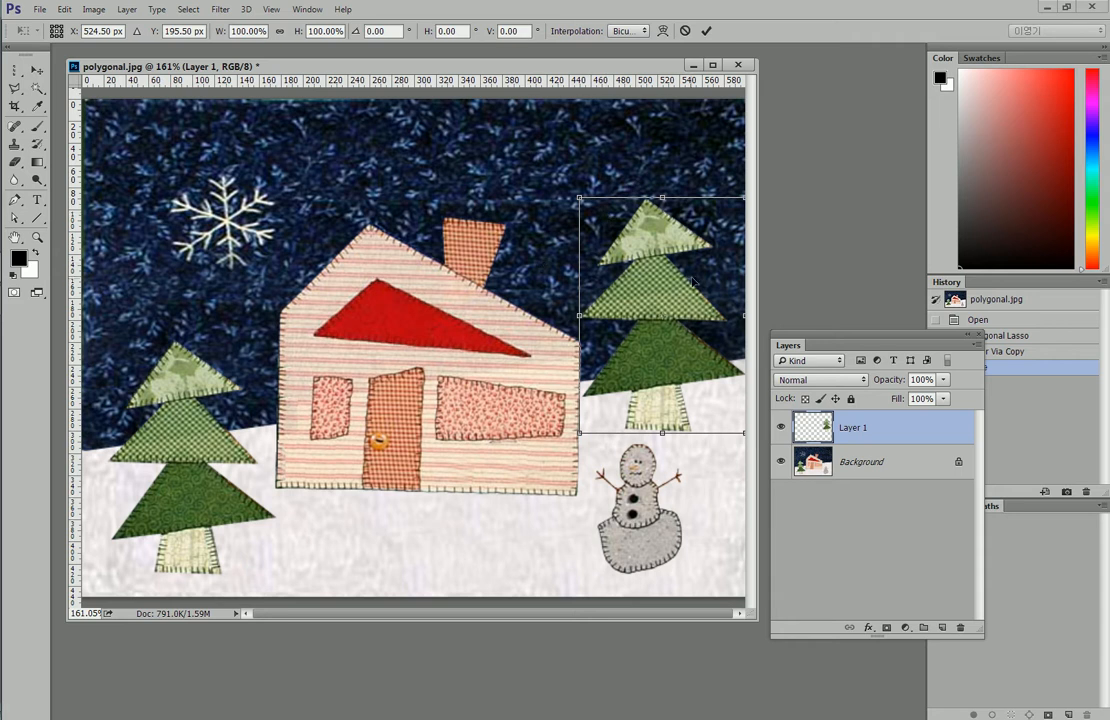
{"action": "left_click_drag", "start_coordinate": [584, 226], "coordinate": [569, 218]}
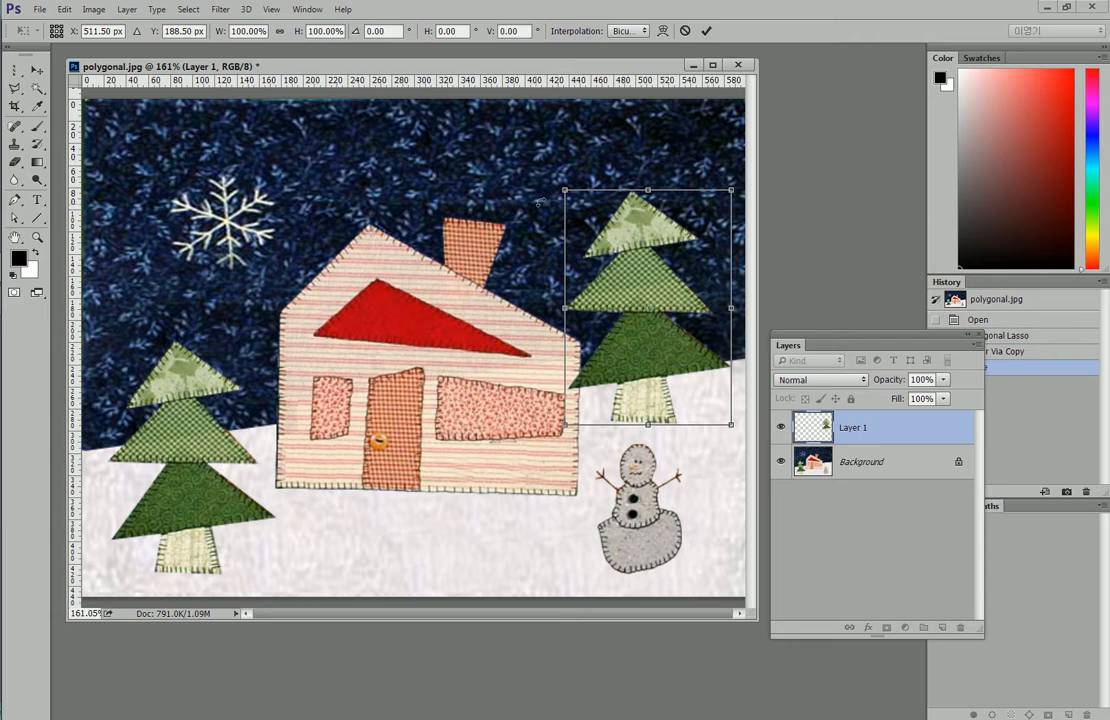
{"action": "left_click_drag", "start_coordinate": [574, 205], "coordinate": [592, 243]}
{"action": "left_click_drag", "start_coordinate": [584, 236], "coordinate": [633, 277]}
{"action": "key", "text": "ctrl+z"}
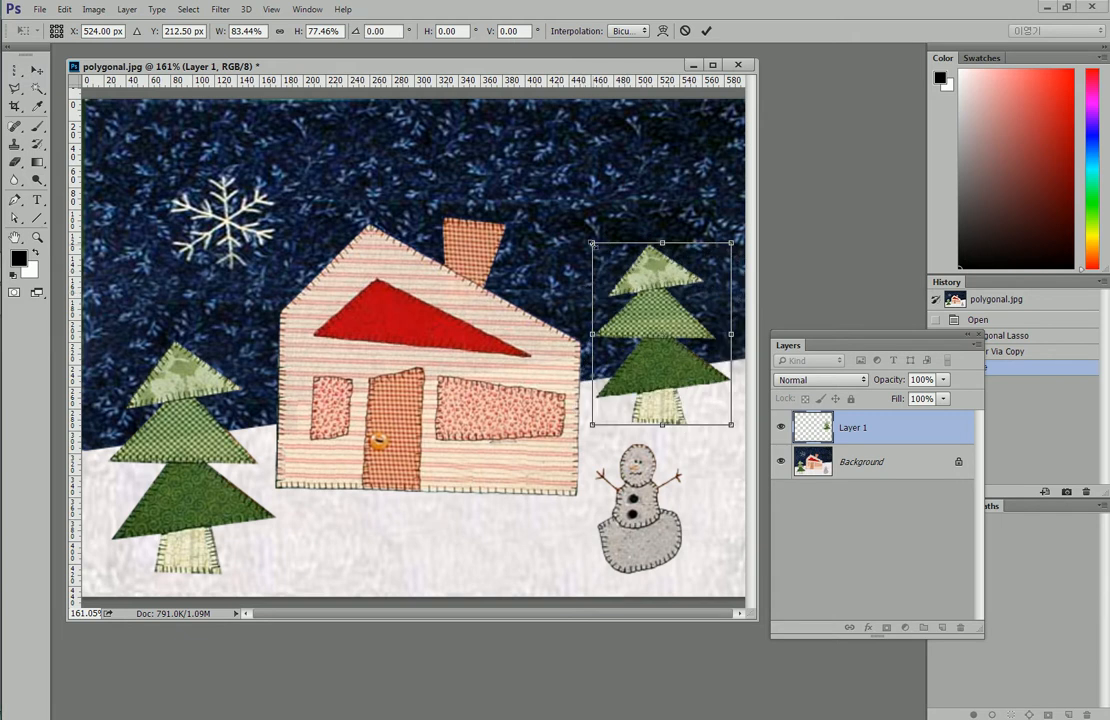
{"action": "key", "text": "ctrl+z"}
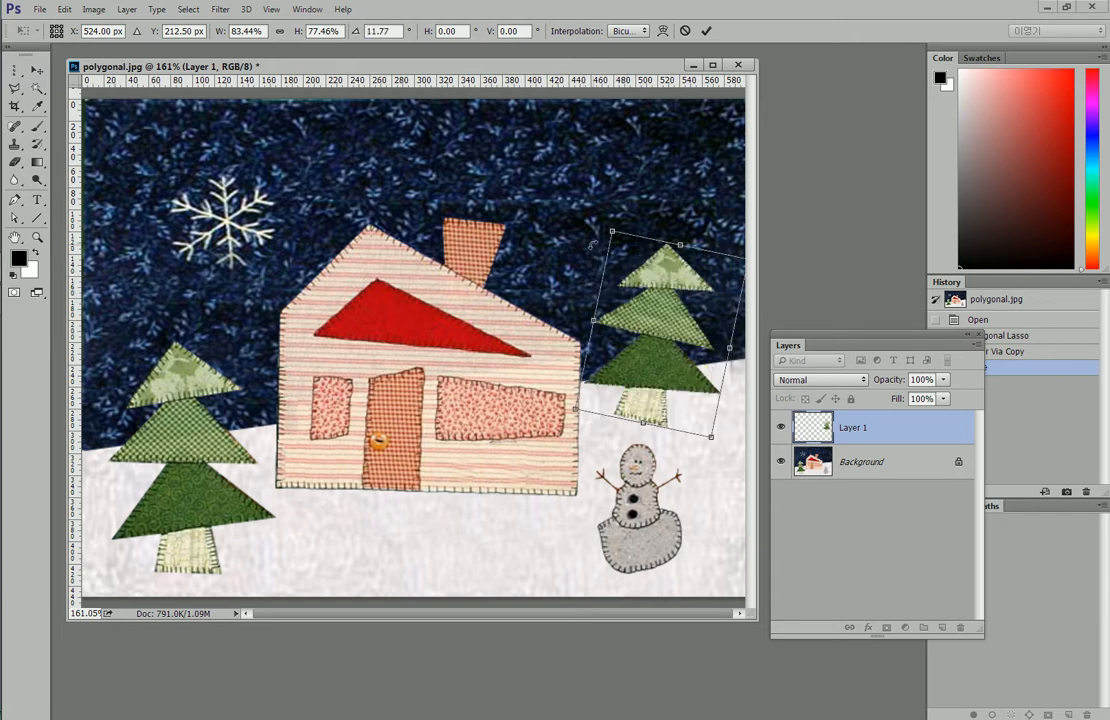
{"action": "key", "text": "Escape"}
Step: Scale the copied tree to about 50% with Free Transform and position it at the snow line above the snowman
{"action": "key", "text": "ctrl+t"}
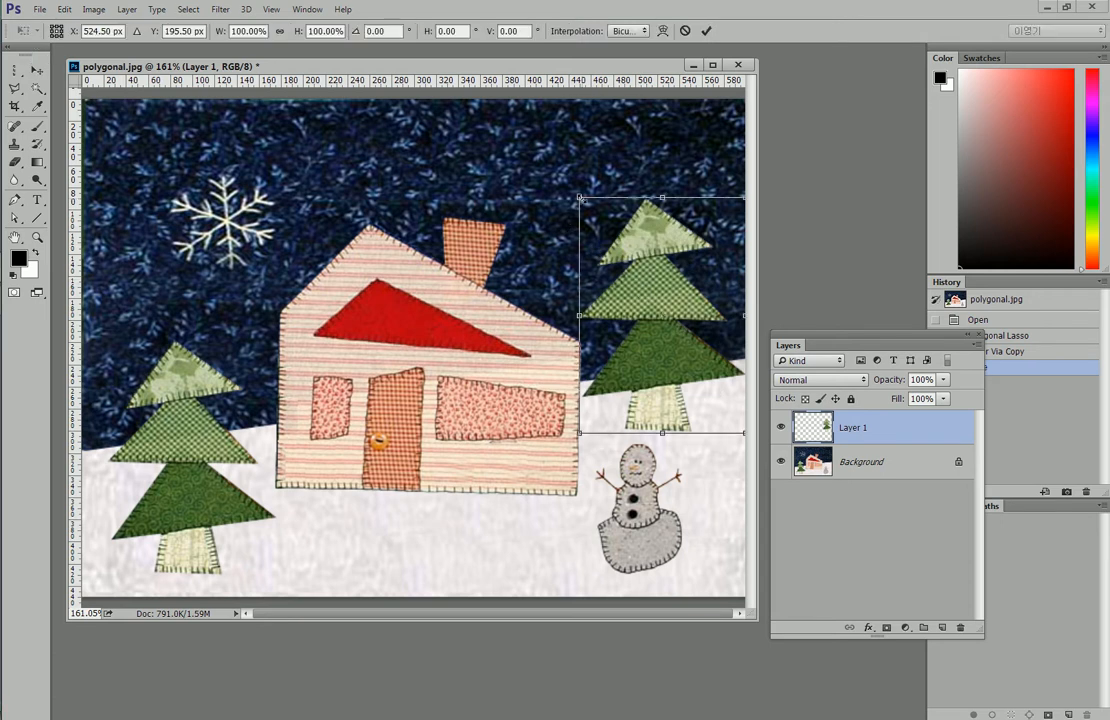
{"action": "left_click_drag", "start_coordinate": [580, 197], "coordinate": [665, 318]}
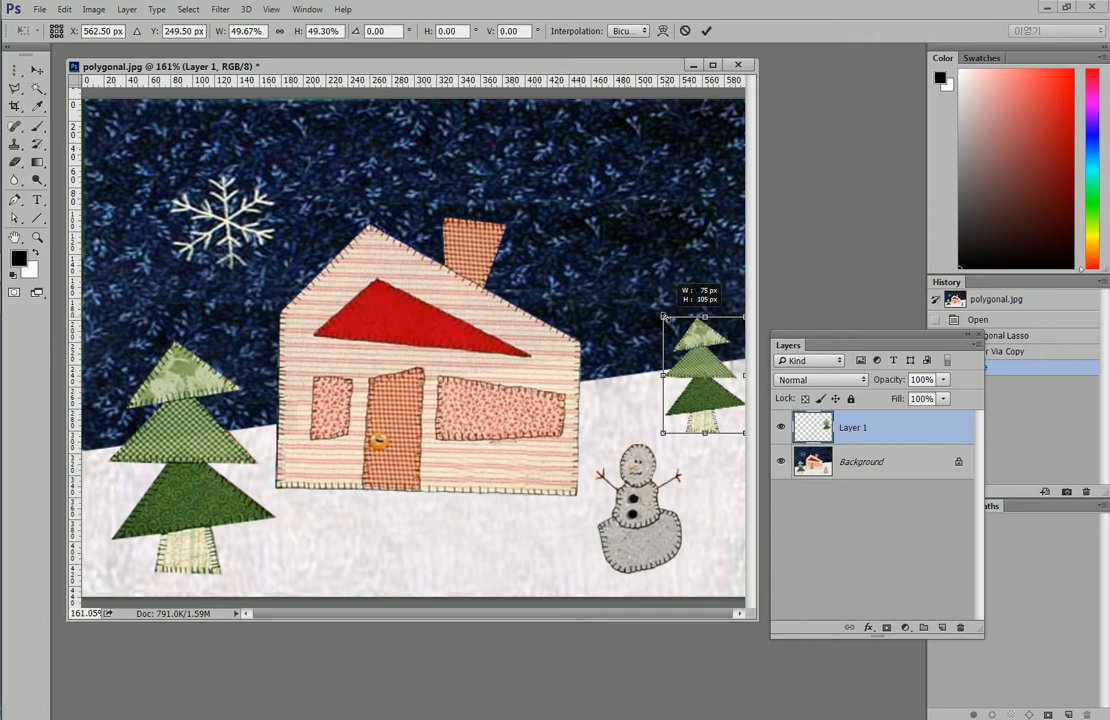
{"action": "left_click_drag", "start_coordinate": [665, 317], "coordinate": [665, 317]}
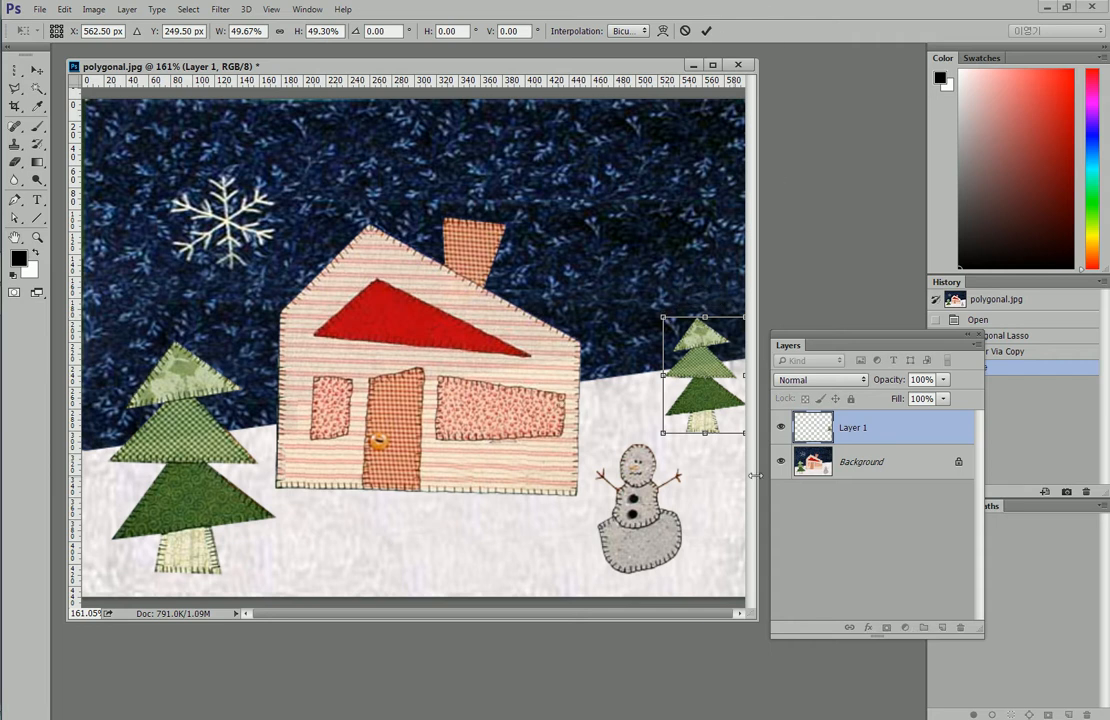
{"action": "left_click_drag", "start_coordinate": [702, 385], "coordinate": [682, 366]}
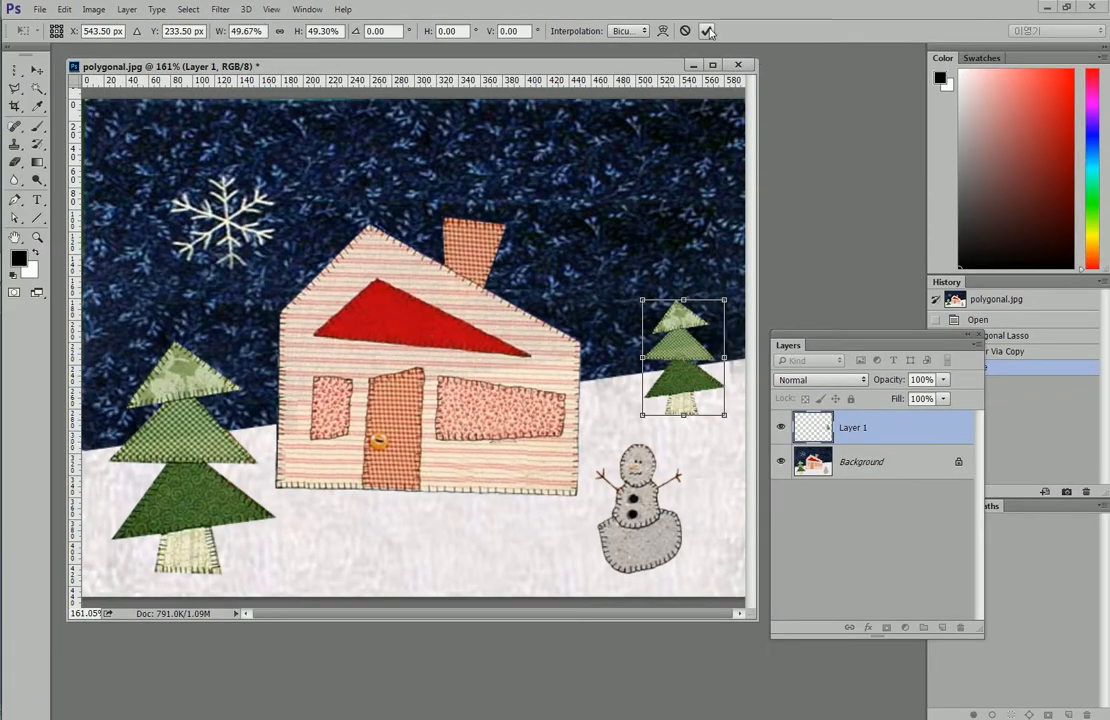
{"action": "left_click", "coordinate": [707, 32]}
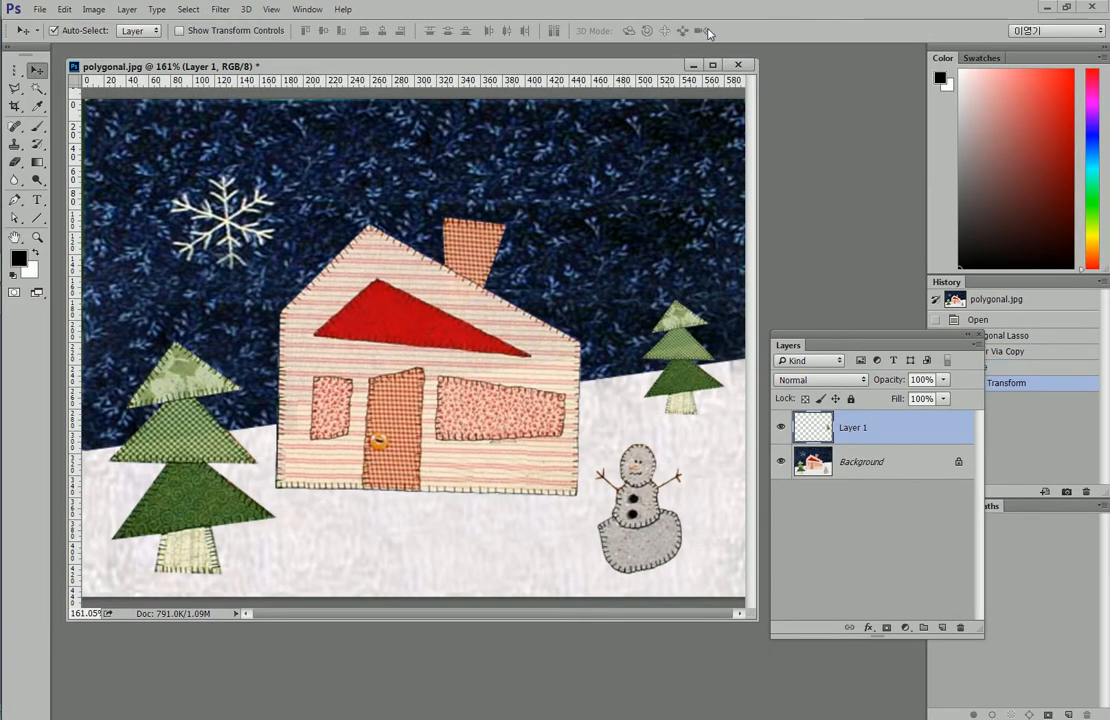
Step: Duplicate the small tree twice and arrange the three trees as a cluster between the house and the picture's edge, above the snowman
{"action": "left_click_drag", "start_coordinate": [678, 355], "coordinate": [617, 339]}
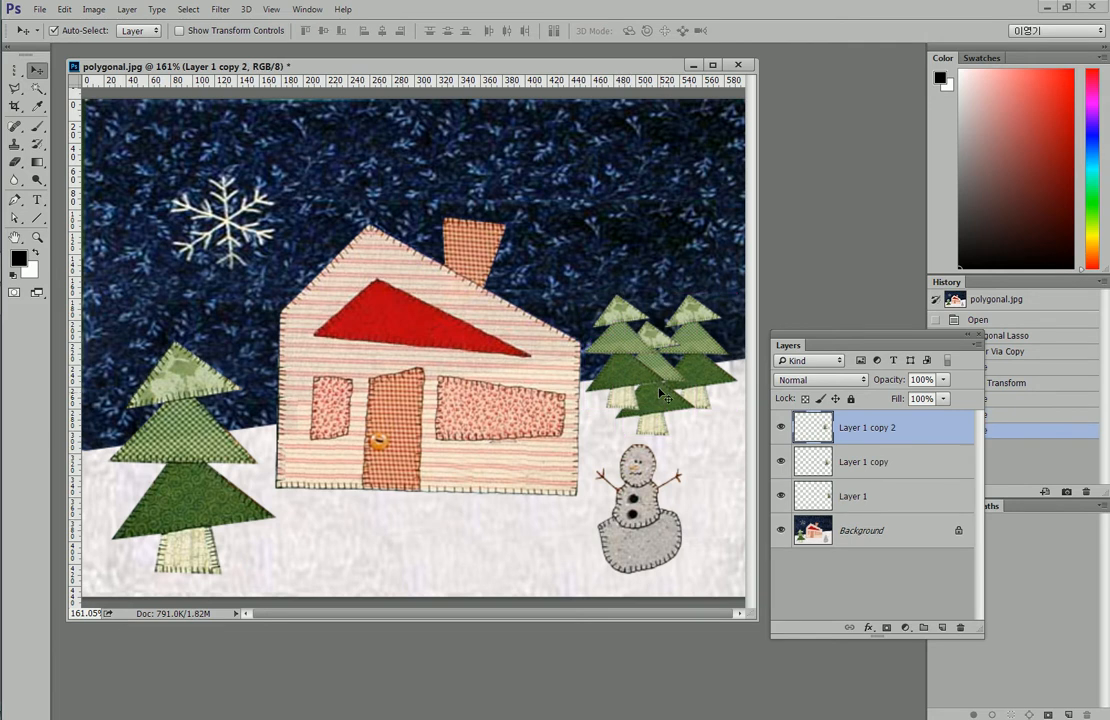
{"action": "left_click_drag", "start_coordinate": [667, 370], "coordinate": [715, 346]}
{"action": "left_click", "coordinate": [706, 346]}
{"action": "left_click_drag", "start_coordinate": [633, 366], "coordinate": [629, 366]}
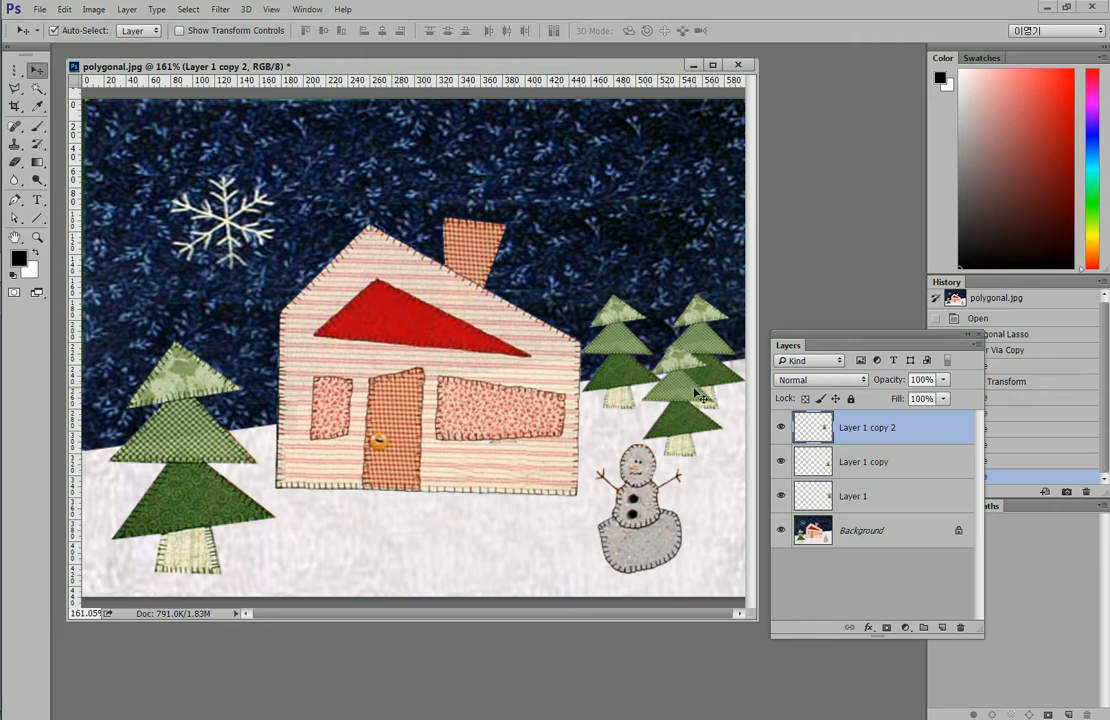
Step: Duplicate the small tree nearest the house to the foot of the large tree and enlarge the copy slightly with Free Transform
{"action": "left_click_drag", "start_coordinate": [590, 345], "coordinate": [261, 519]}
{"action": "key", "text": "ctrl+t"}
{"action": "left_click_drag", "start_coordinate": [312, 458], "coordinate": [326, 440]}
{"action": "key", "text": "Return"}
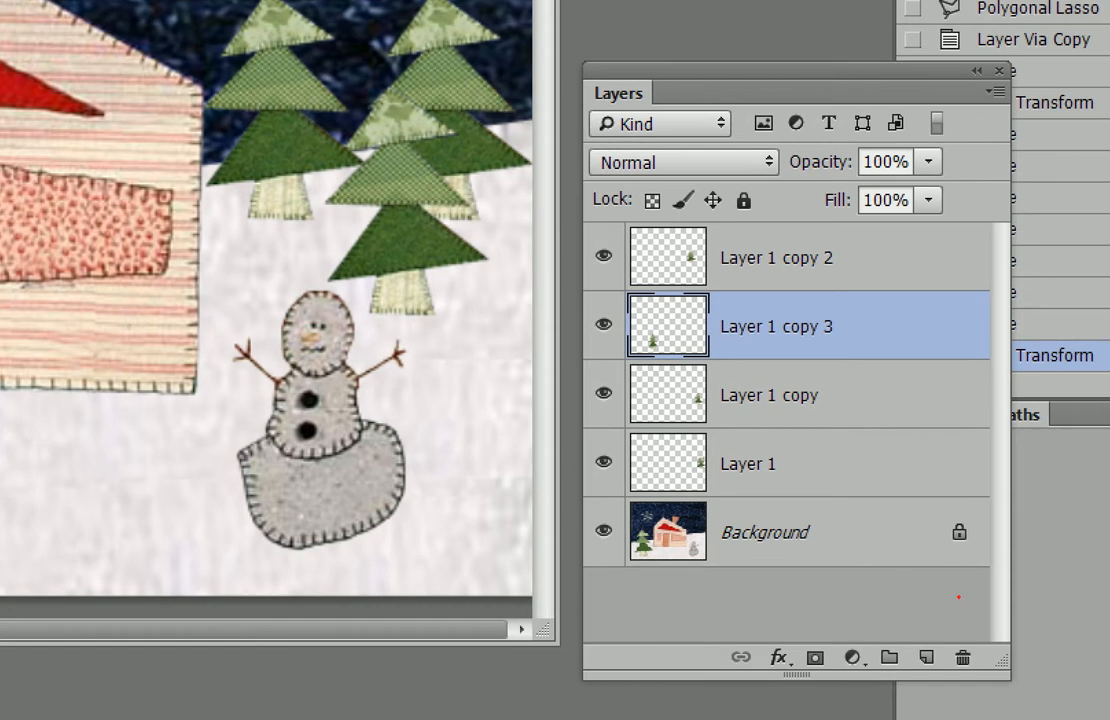
{"action": "mouse_move", "coordinate": [618, 225]}
{"action": "left_mouse_down"}
{"action": "mouse_move", "coordinate": [711, 406]}
{"action": "mouse_move", "coordinate": [714, 500]}
{"action": "left_mouse_up"}
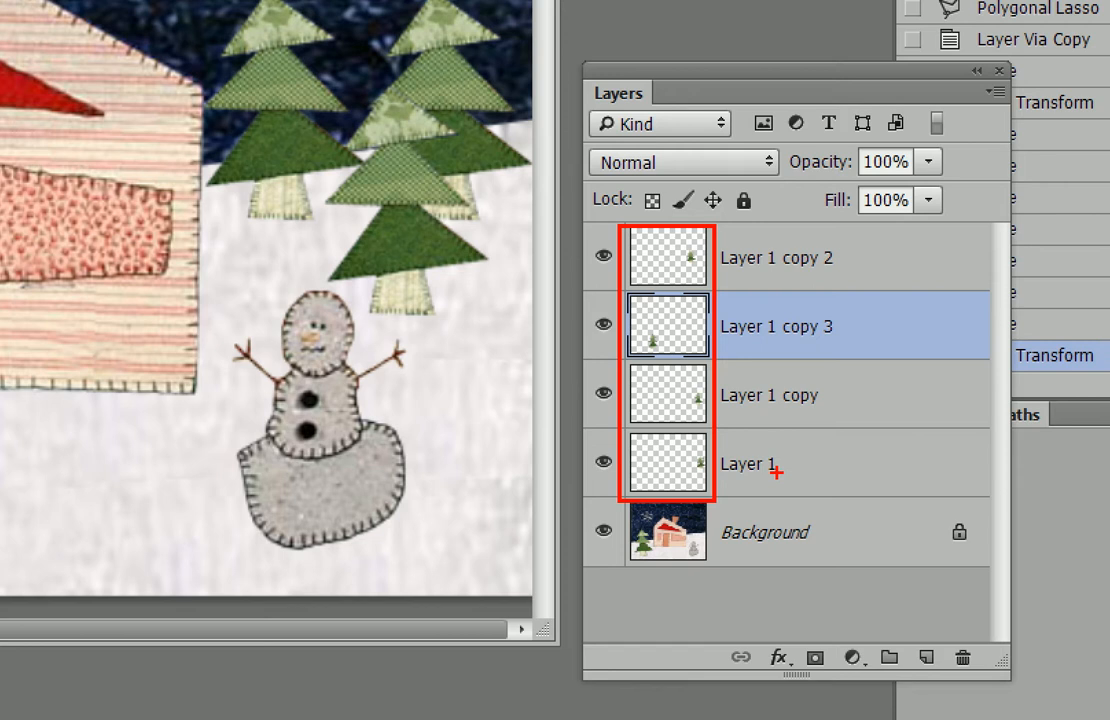
{"action": "mouse_move", "coordinate": [660, 516]}
{"action": "left_mouse_down"}
{"action": "mouse_move", "coordinate": [634, 540]}
{"action": "mouse_move", "coordinate": [688, 558]}
{"action": "mouse_move", "coordinate": [705, 522]}
{"action": "mouse_move", "coordinate": [636, 515]}
{"action": "left_mouse_up"}
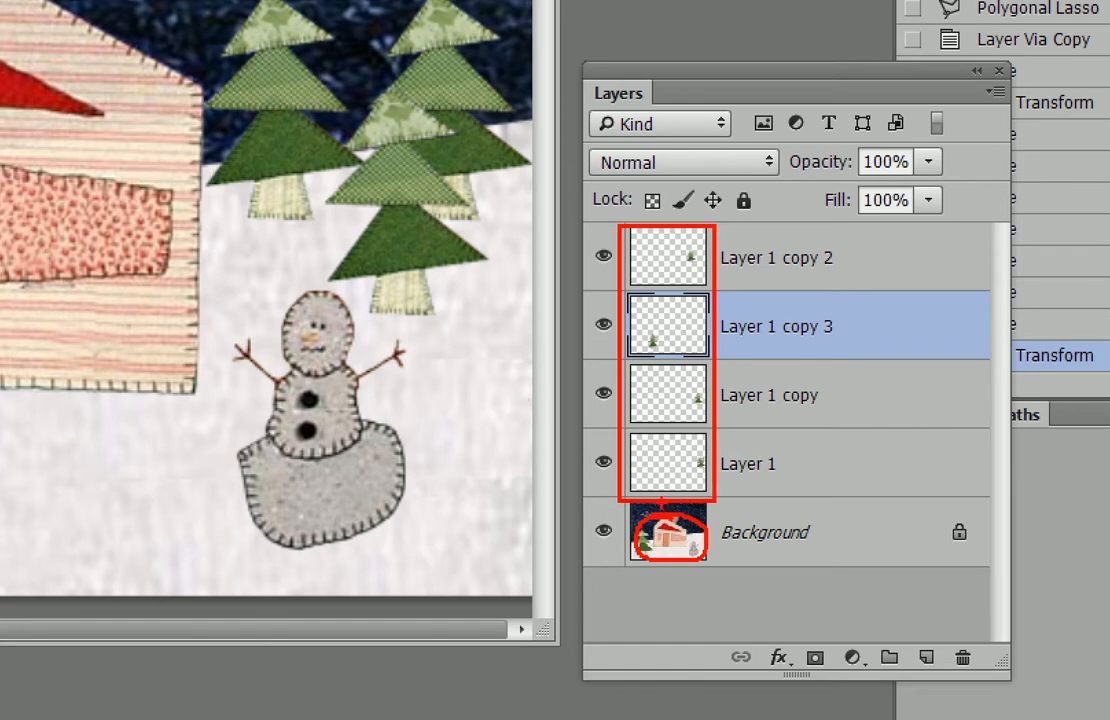
{"action": "key", "text": "Escape"}
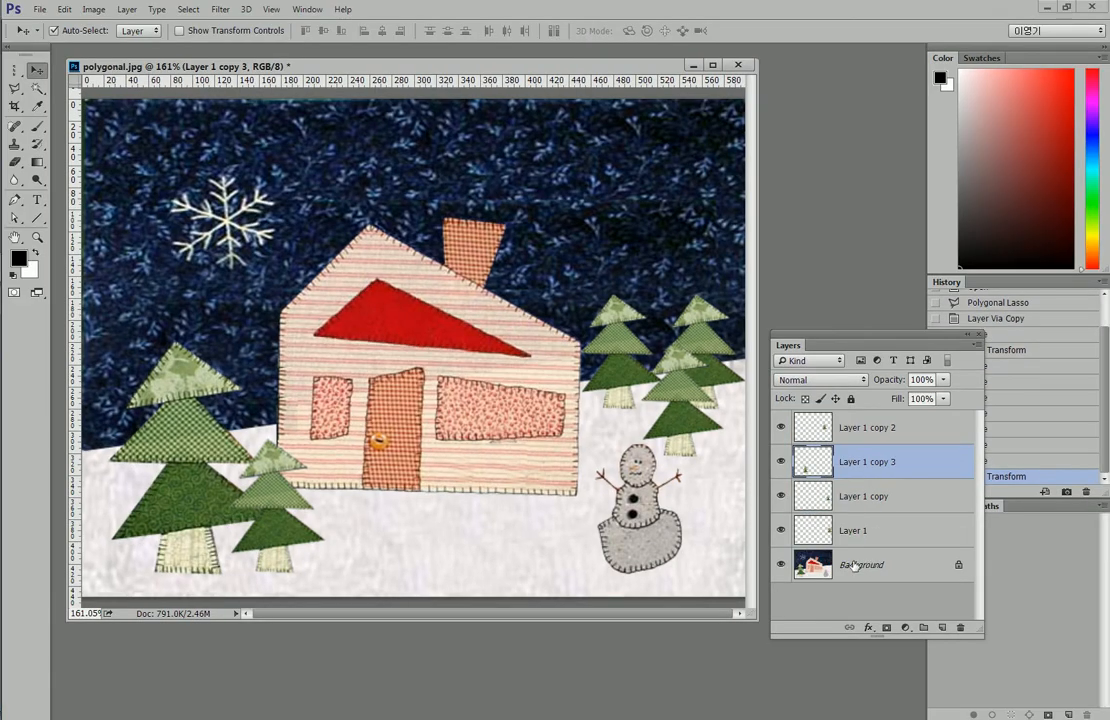
Step: Make the Background layer active and switch to the Polygonal Lasso tool
{"action": "left_click", "coordinate": [853, 565]}
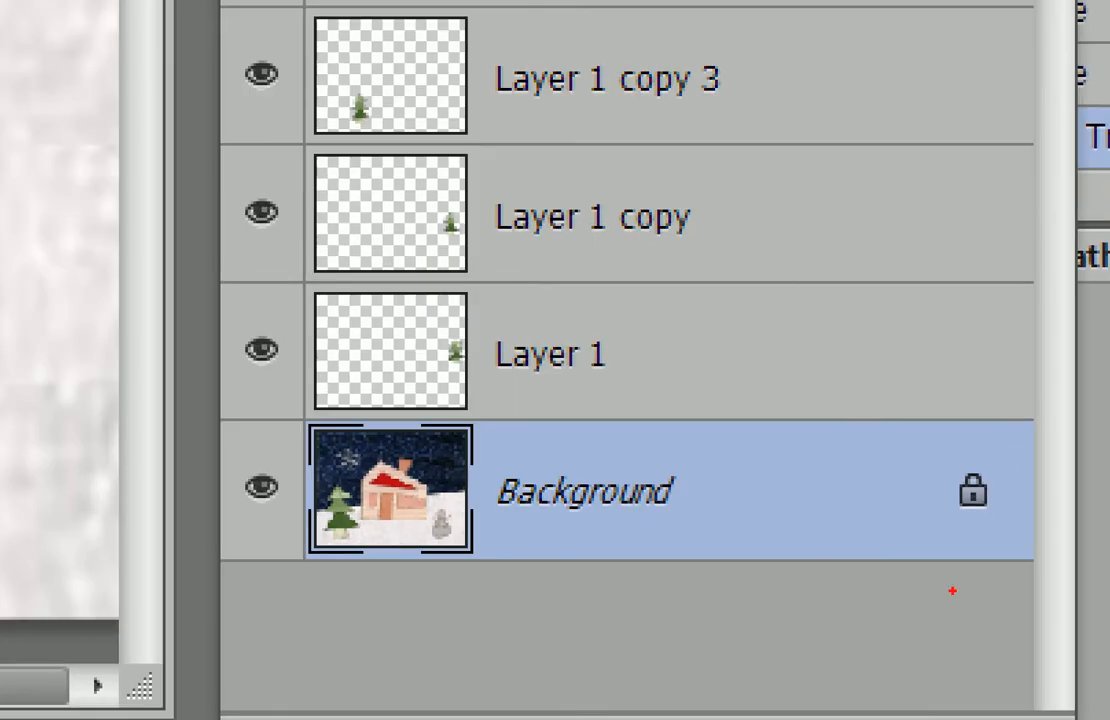
{"action": "mouse_move", "coordinate": [292, 411]}
{"action": "left_mouse_down"}
{"action": "mouse_move", "coordinate": [476, 540]}
{"action": "mouse_move", "coordinate": [837, 565]}
{"action": "mouse_move", "coordinate": [1045, 562]}
{"action": "left_mouse_up"}
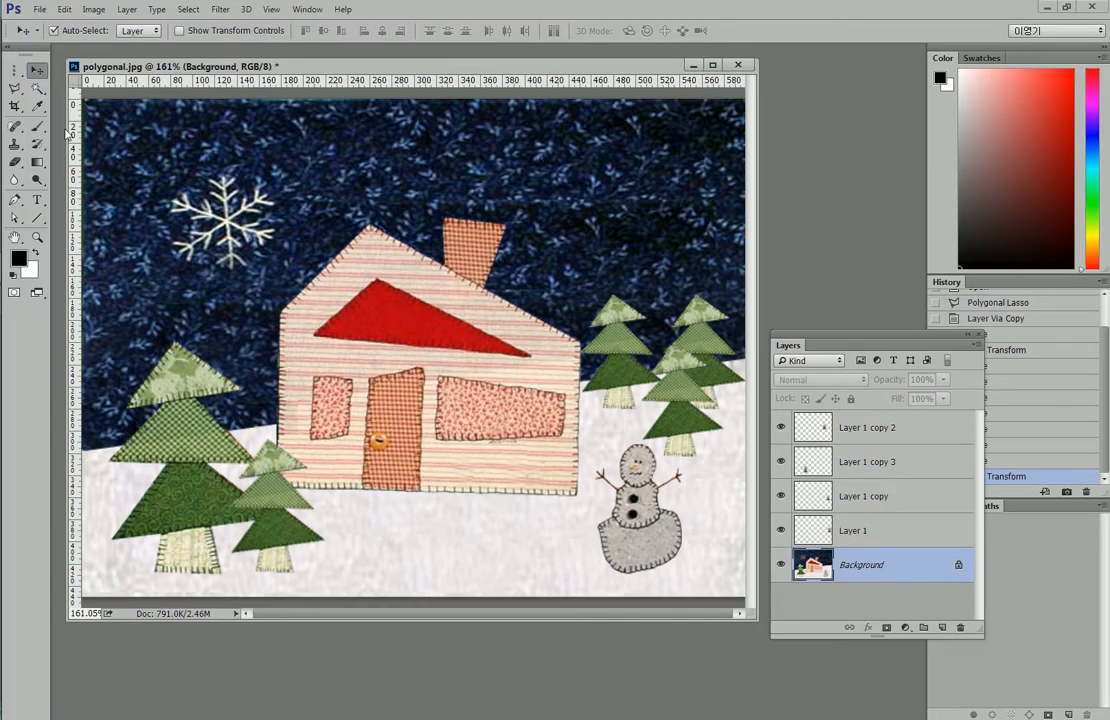
{"action": "left_click", "coordinate": [22, 92]}
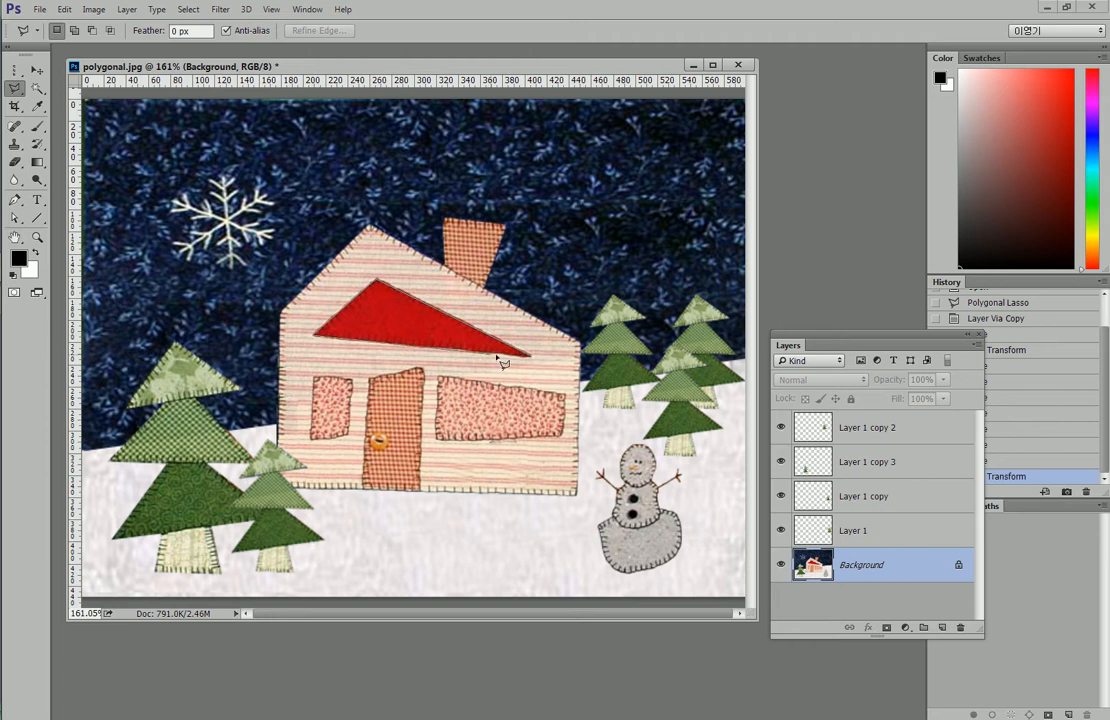
Step: Outline the red triangle on the house with the Polygonal Lasso and discard that selection
{"action": "double_click", "coordinate": [532, 359]}
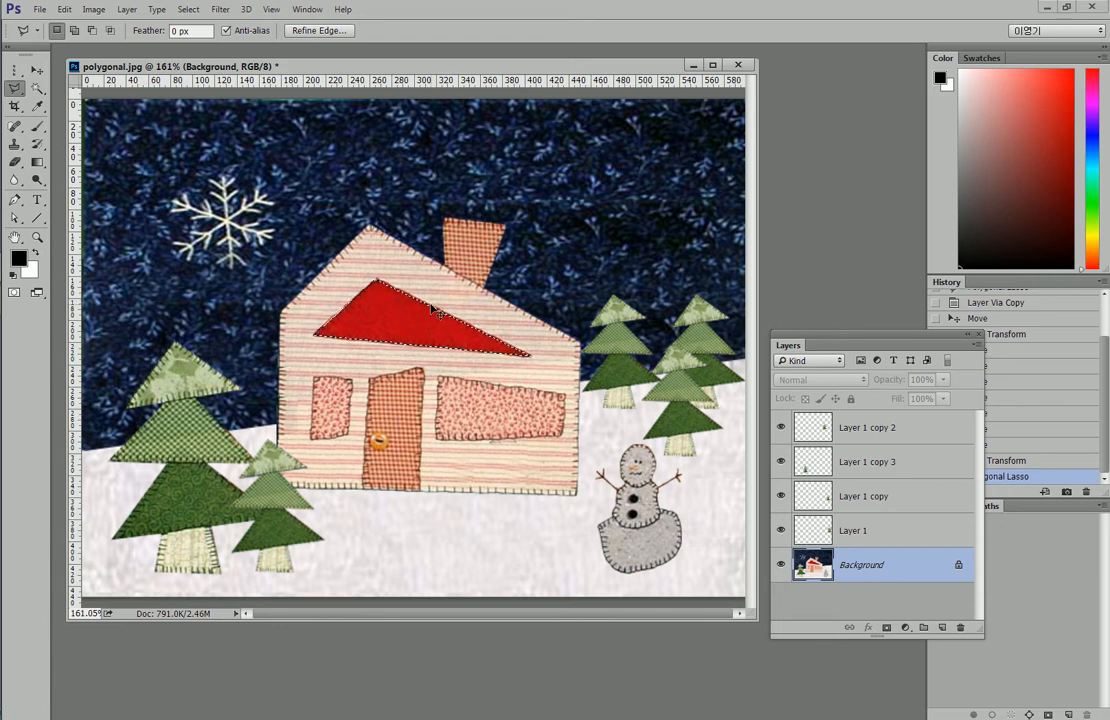
{"action": "key", "text": "ctrl+d"}
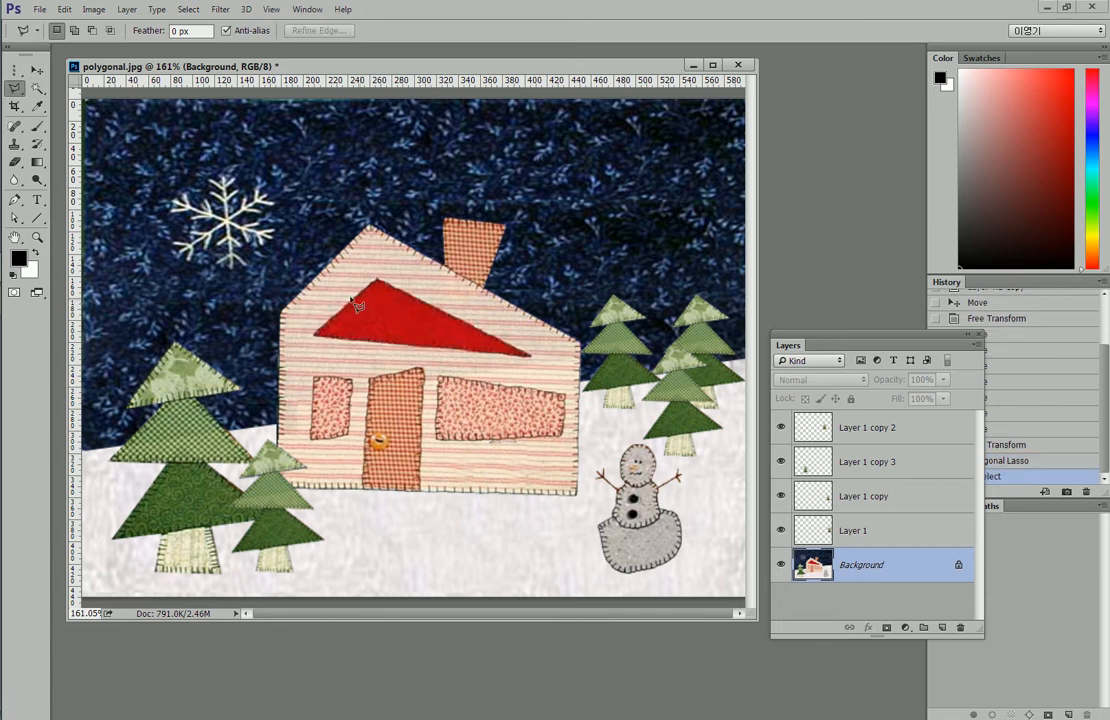
Step: Select the whole house body, without the chimney, by tracing its corners with the Polygonal Lasso
{"action": "left_click", "coordinate": [372, 228]}
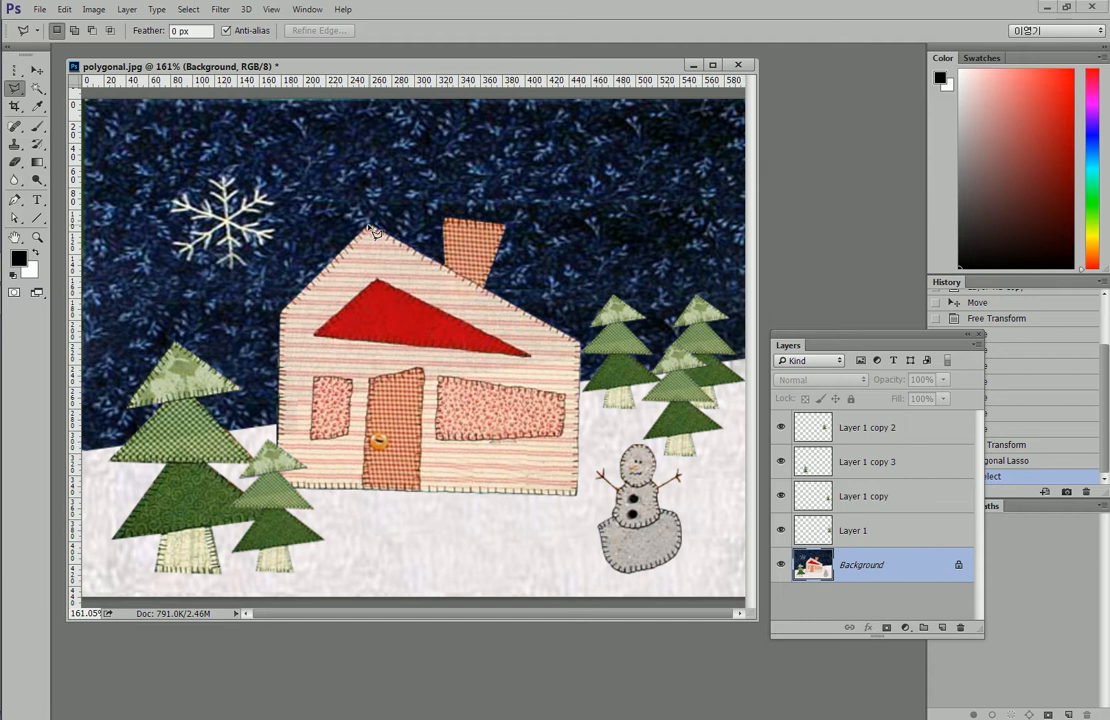
{"action": "left_click", "coordinate": [281, 314]}
{"action": "left_click", "coordinate": [280, 490]}
{"action": "left_click", "coordinate": [577, 493]}
{"action": "left_click", "coordinate": [579, 343]}
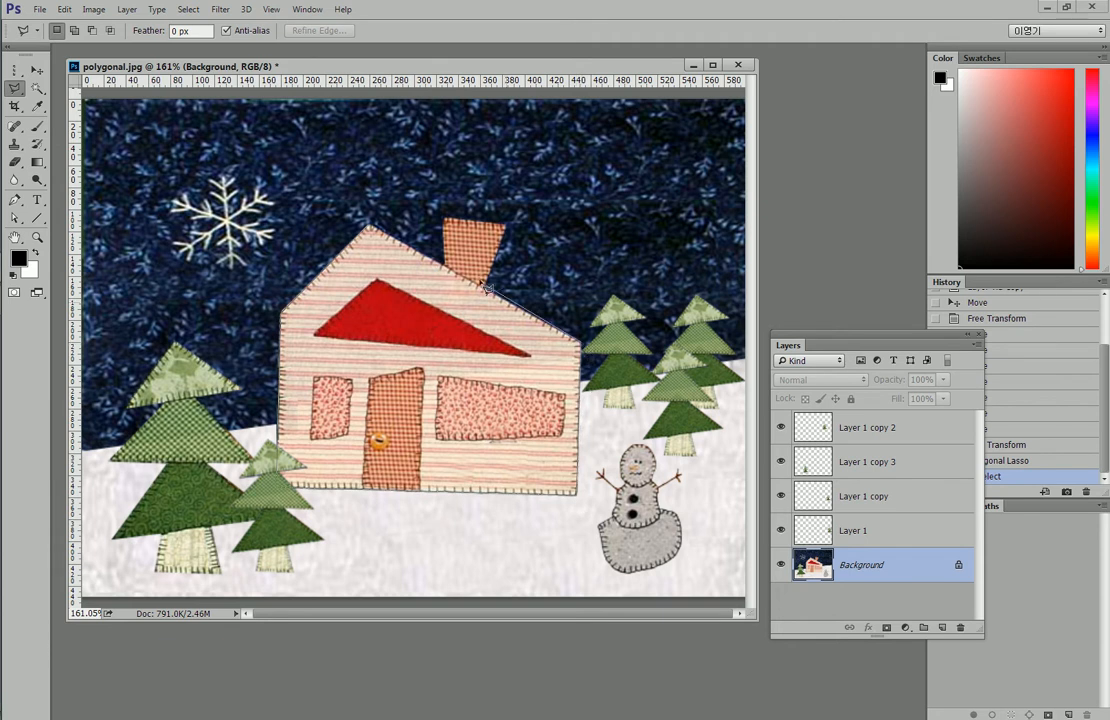
{"action": "left_click", "coordinate": [368, 226]}
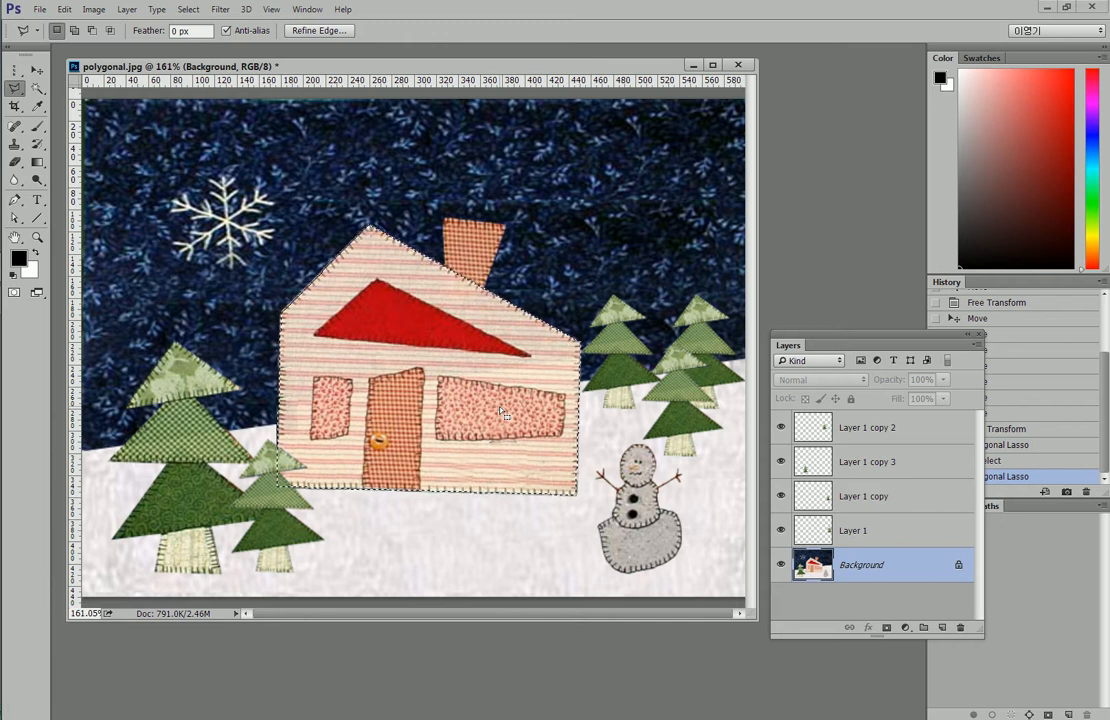
Step: Recolor the selected house with Hue/Saturation, using a hue of -98 and a saturation of +15
{"action": "key", "text": "ctrl+u"}
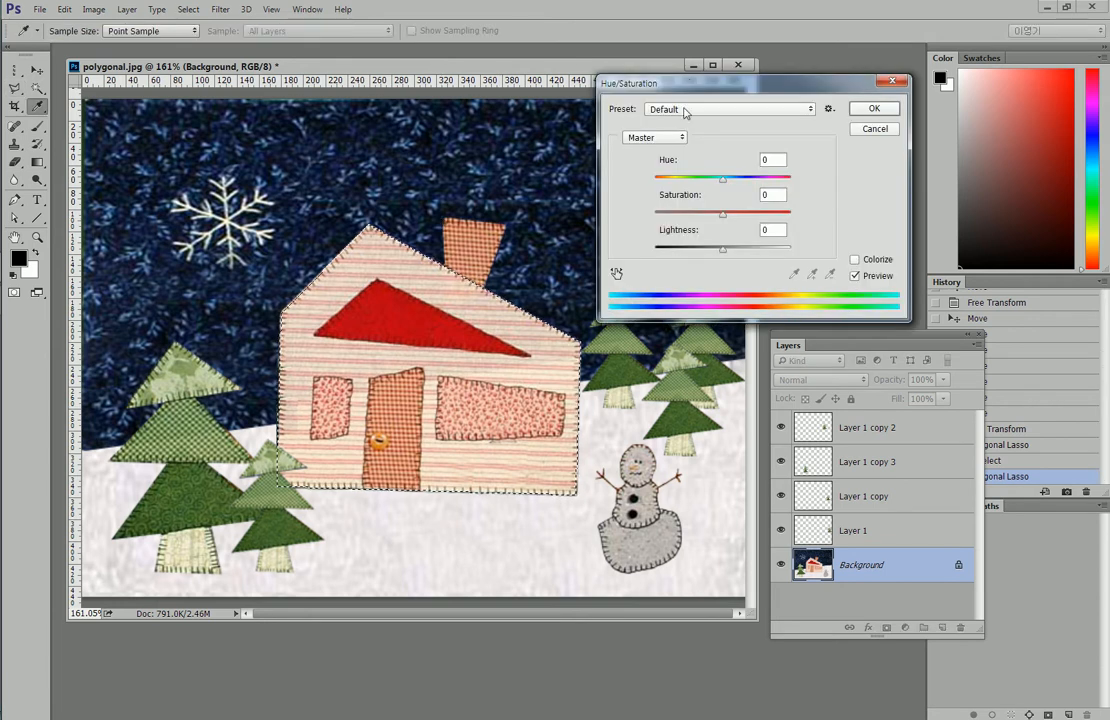
{"action": "left_click_drag", "start_coordinate": [694, 84], "coordinate": [726, 135]}
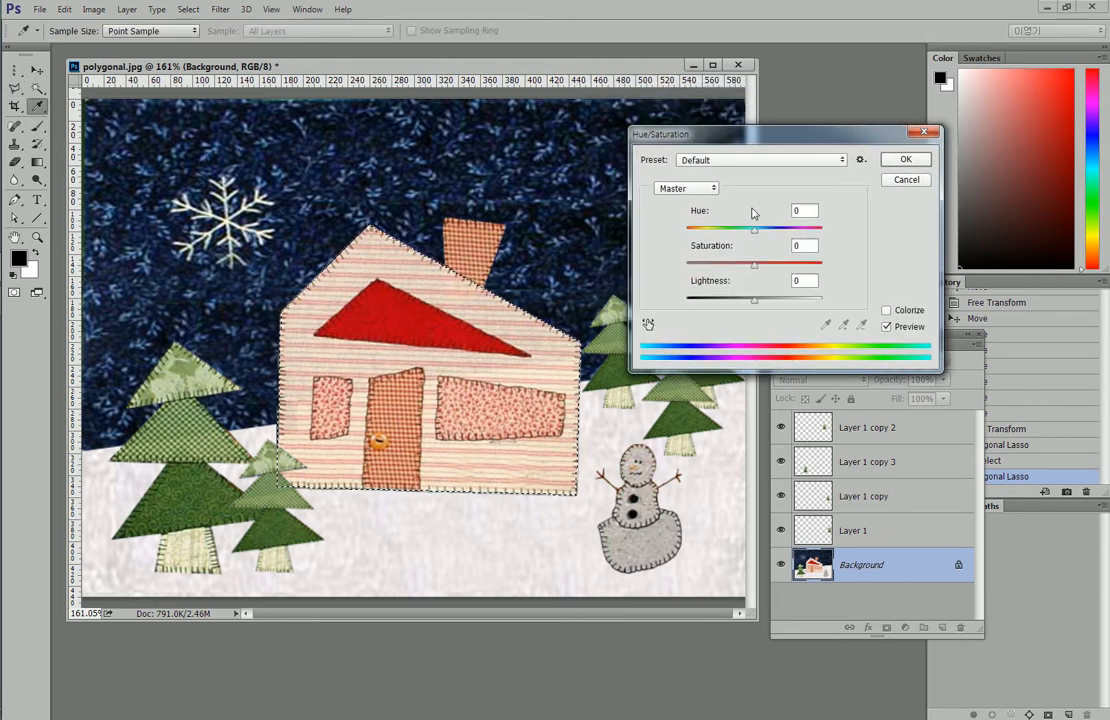
{"action": "left_click_drag", "start_coordinate": [754, 229], "coordinate": [710, 234]}
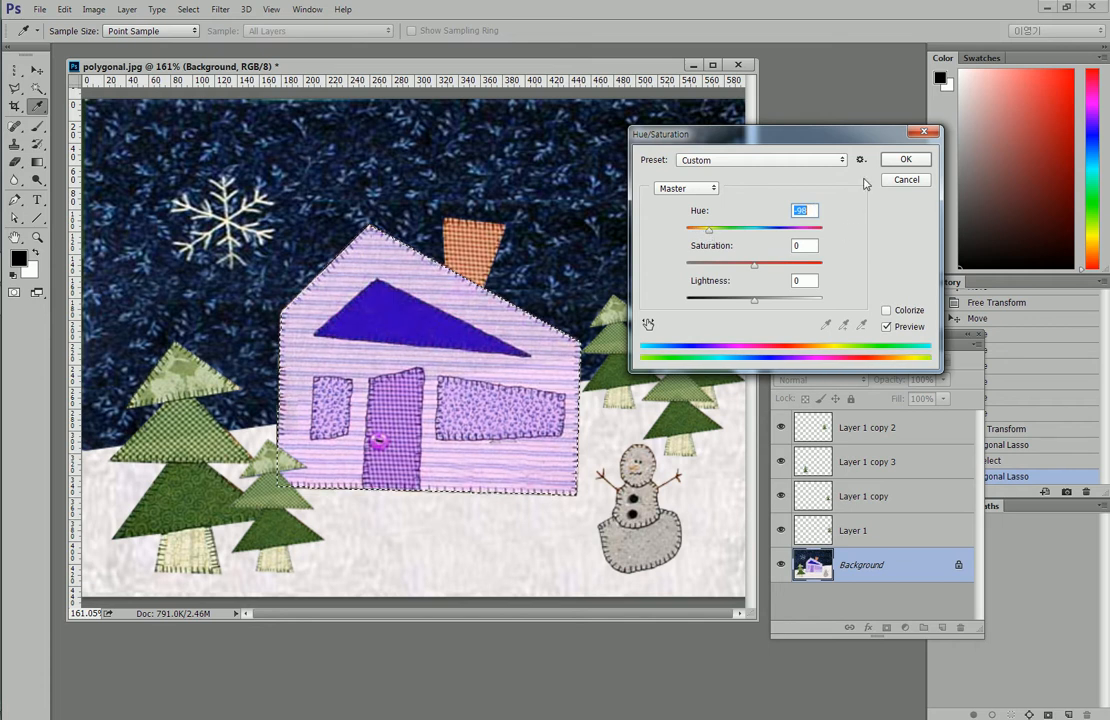
{"action": "left_click", "coordinate": [768, 265]}
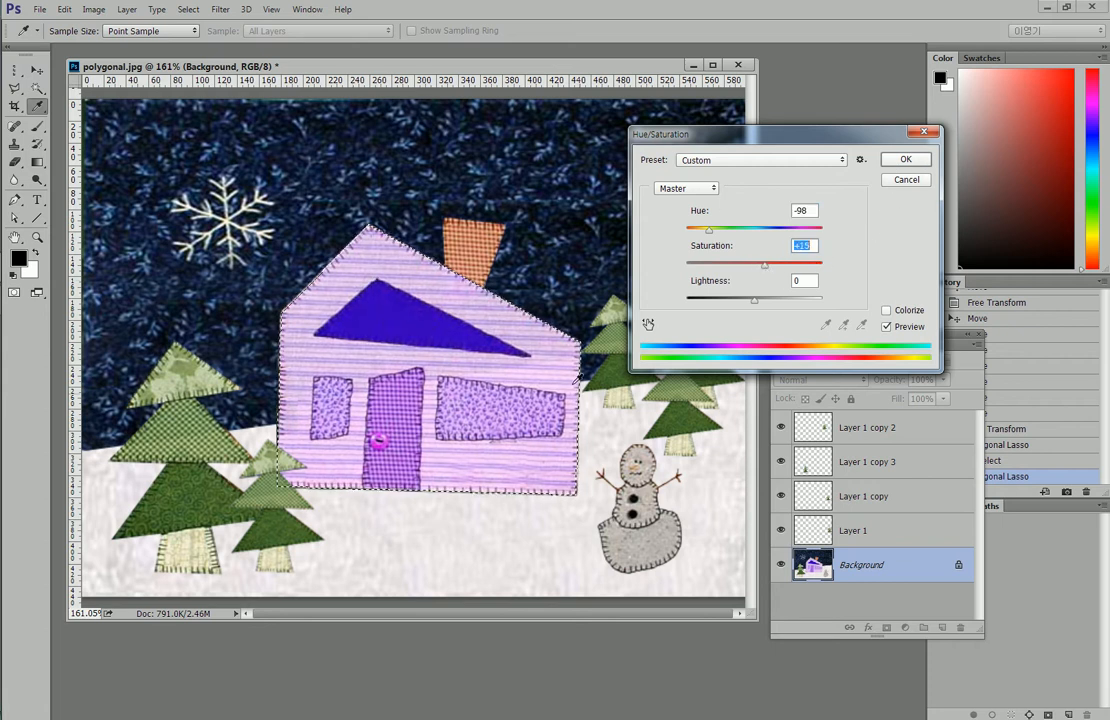
{"action": "left_click", "coordinate": [432, 311]}
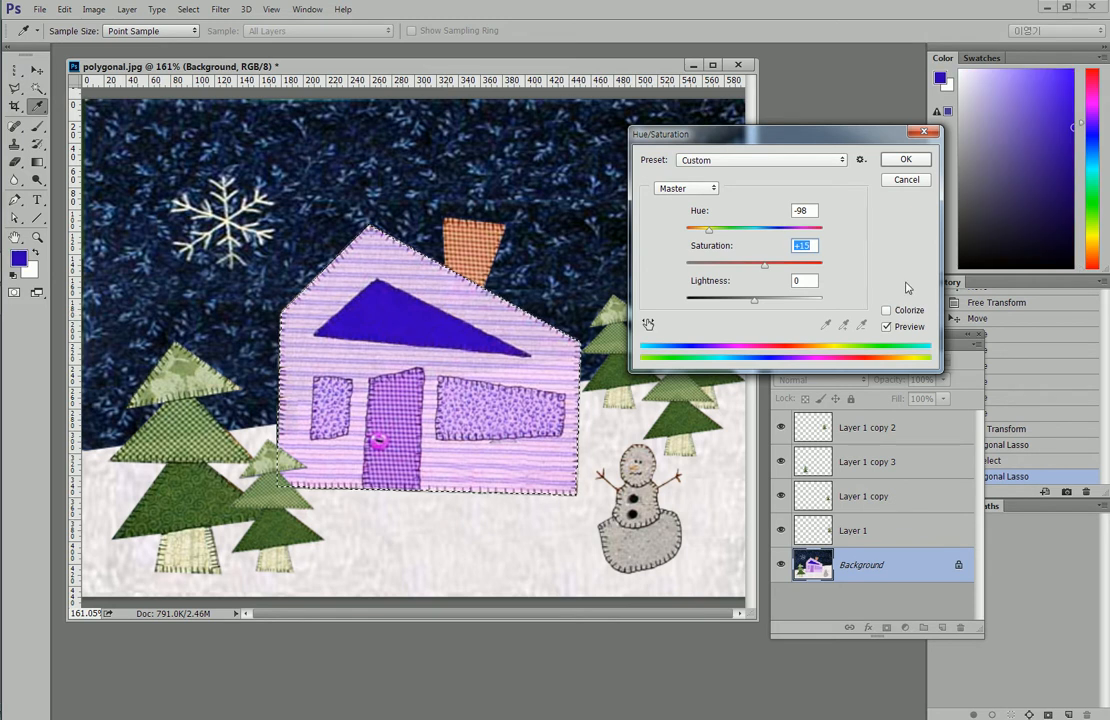
{"action": "left_click", "coordinate": [905, 159]}
{"action": "key", "text": "l"}
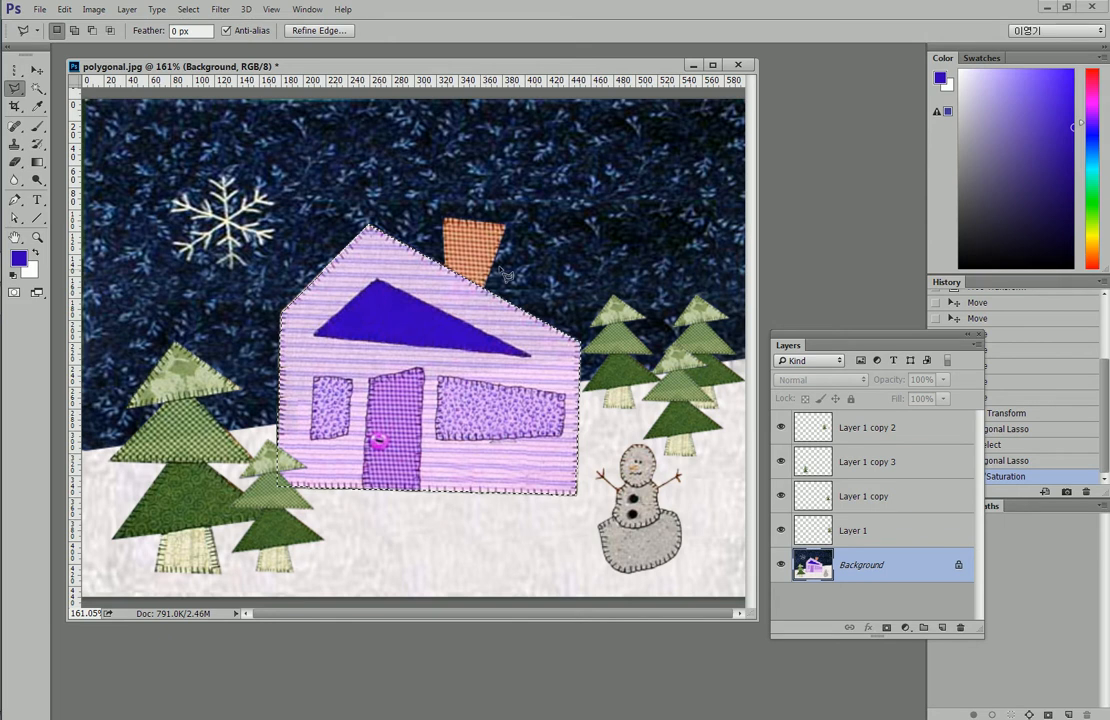
Step: Clear the selection around the house
{"action": "left_click", "coordinate": [567, 230]}
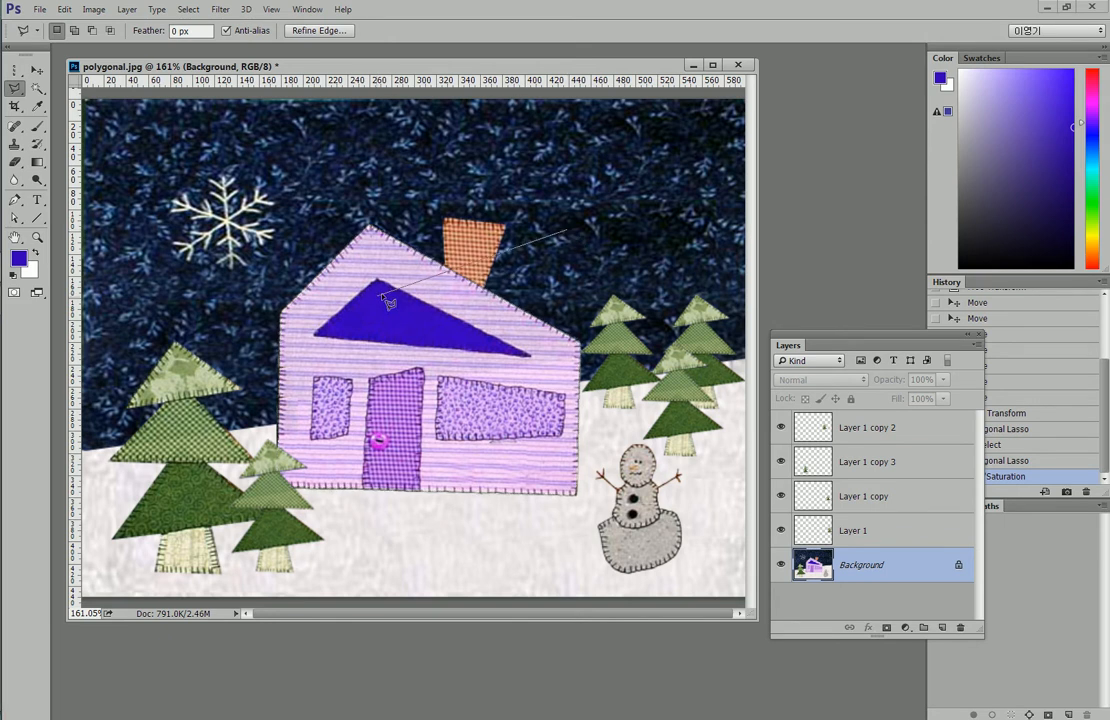
{"action": "key", "text": "Escape"}
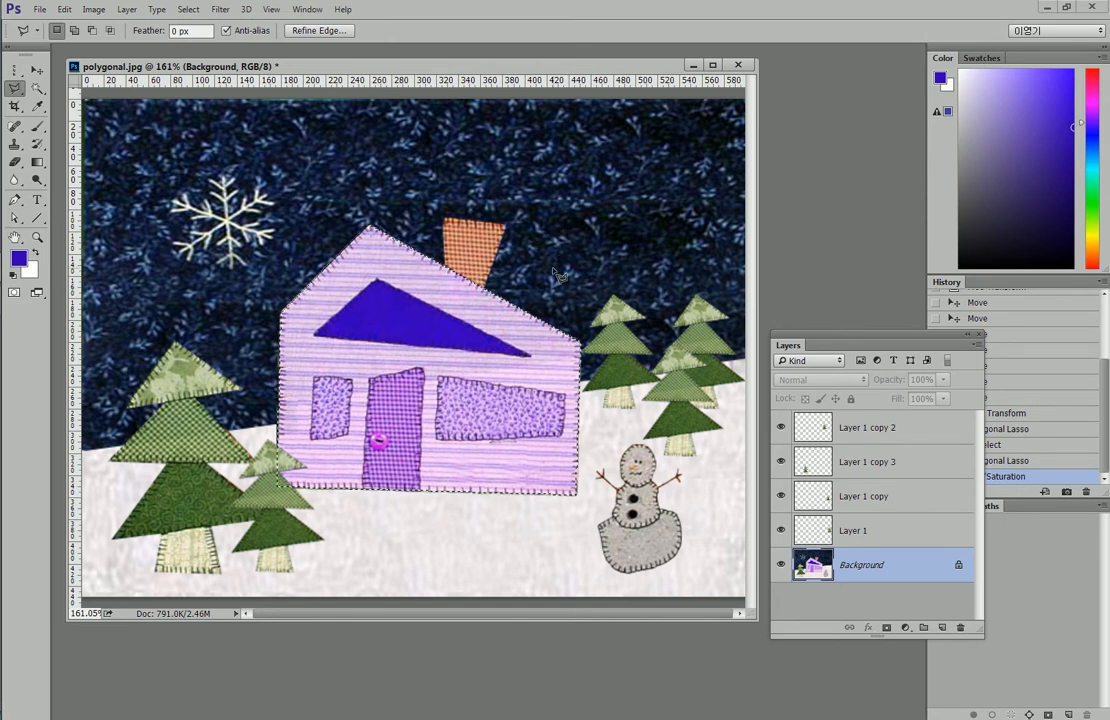
{"action": "right_click", "coordinate": [495, 245]}
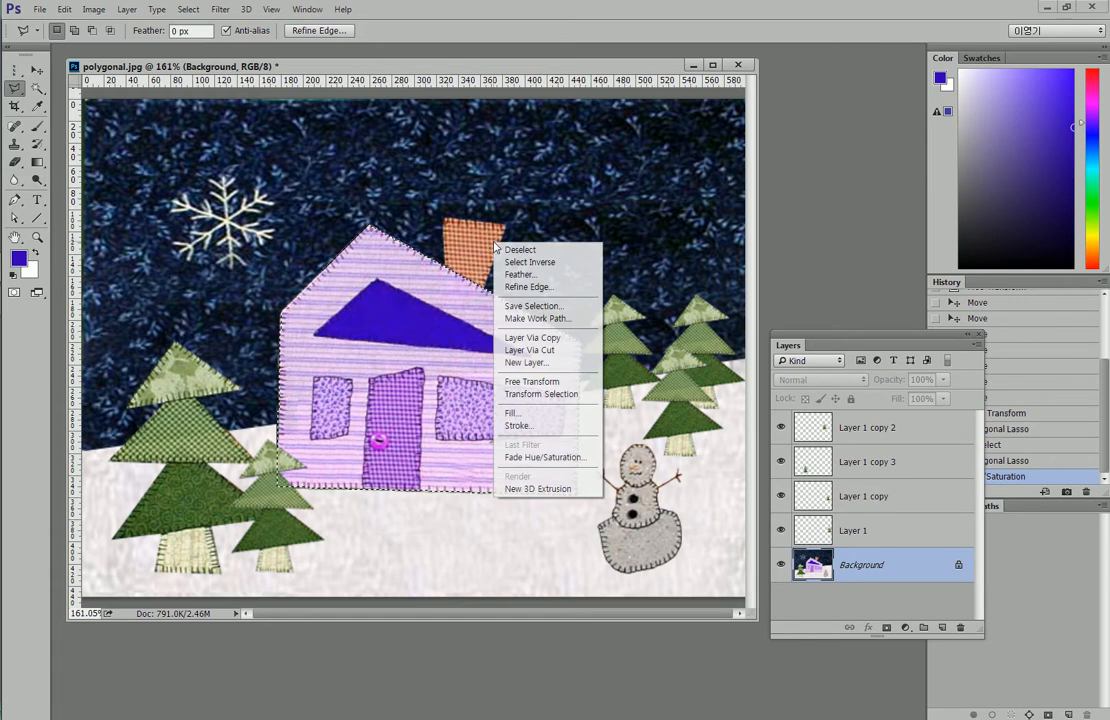
{"action": "left_click", "coordinate": [556, 252]}
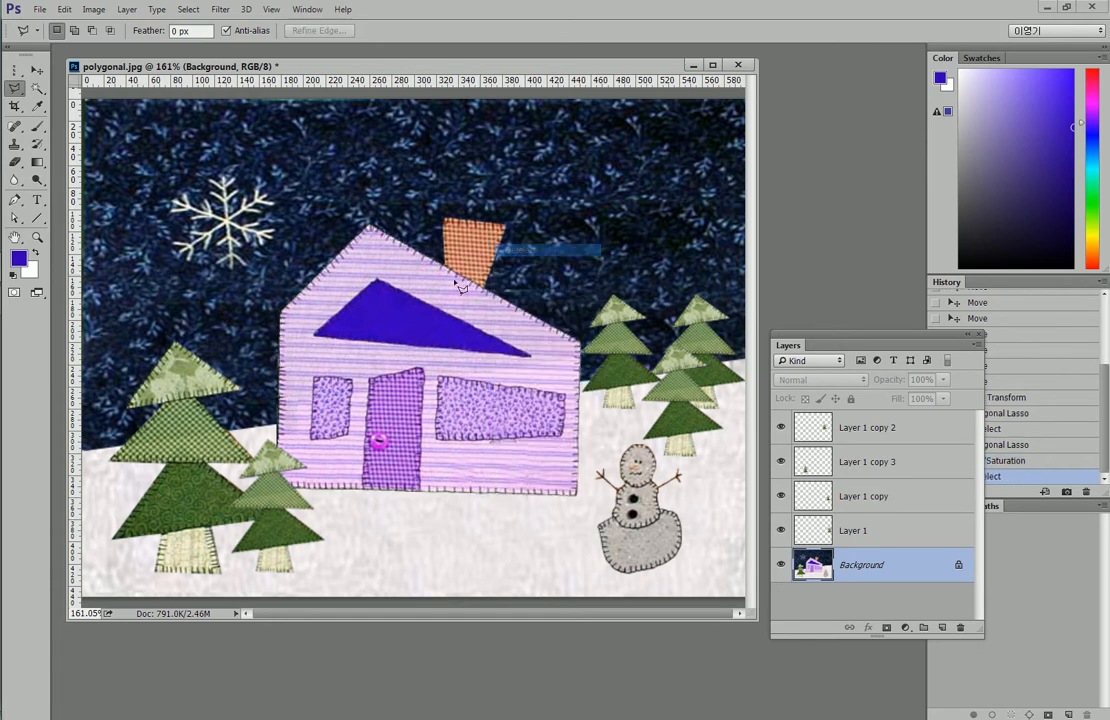
Step: Select the dark blue triangle on the house front with the Polygonal Lasso
{"action": "left_click", "coordinate": [377, 282]}
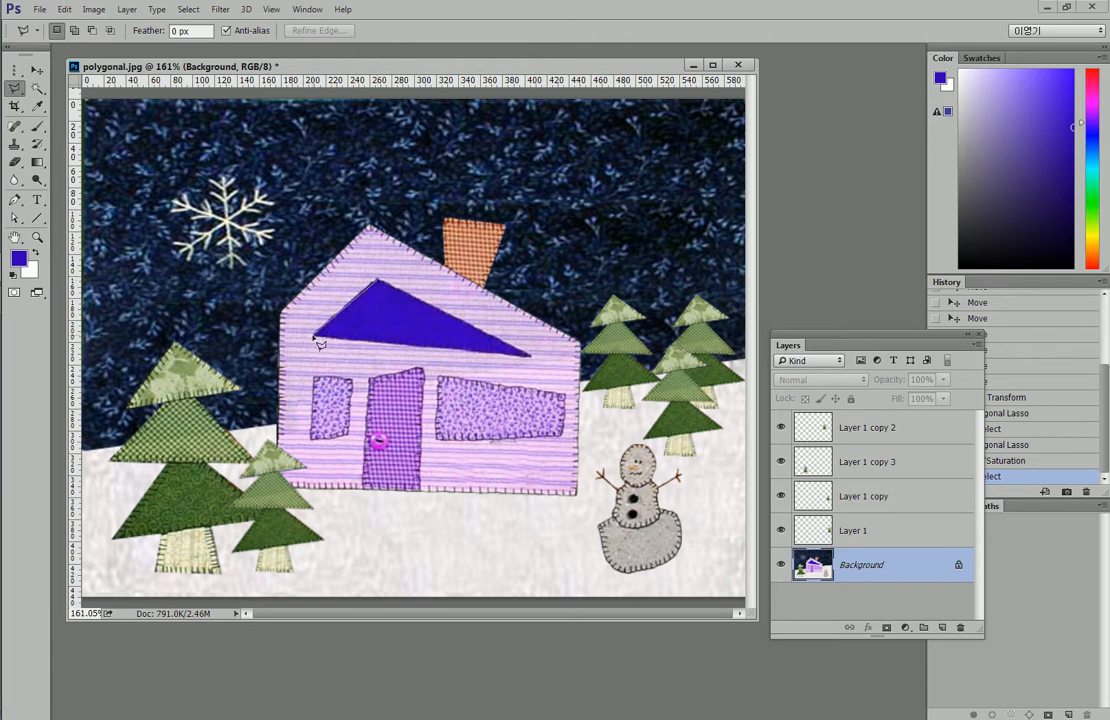
{"action": "left_click", "coordinate": [528, 358]}
{"action": "left_click", "coordinate": [381, 285]}
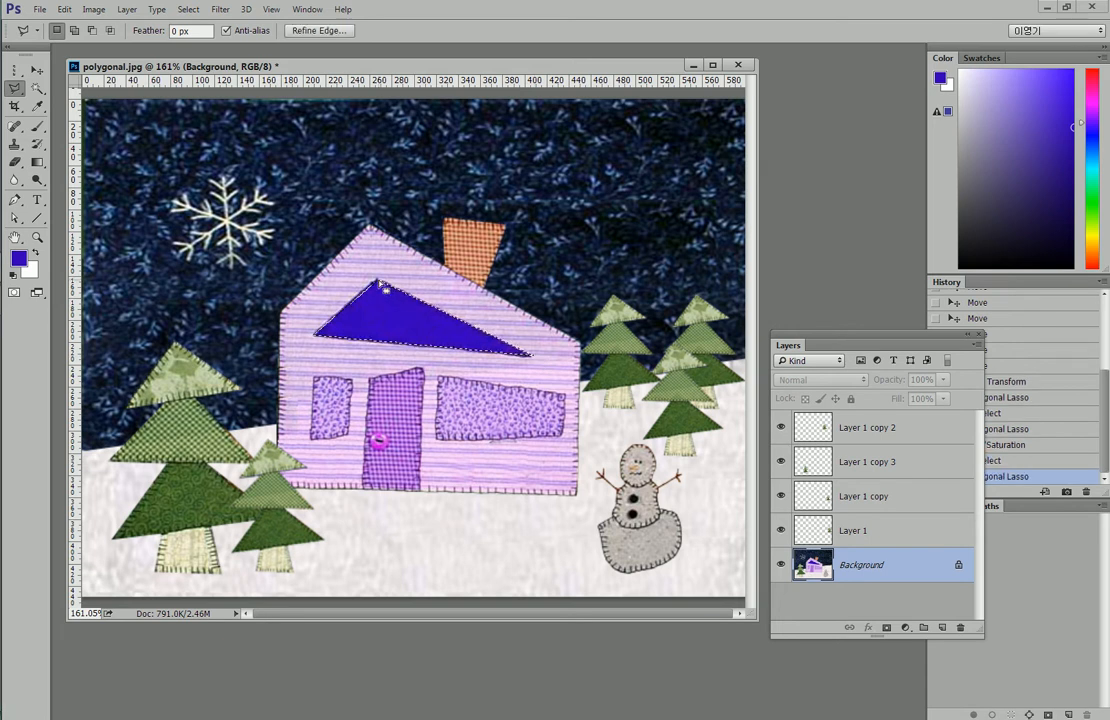
Step: Set the selected triangle's hue to -54 with Hue/Saturation and clear the selection
{"action": "key", "text": "ctrl+u"}
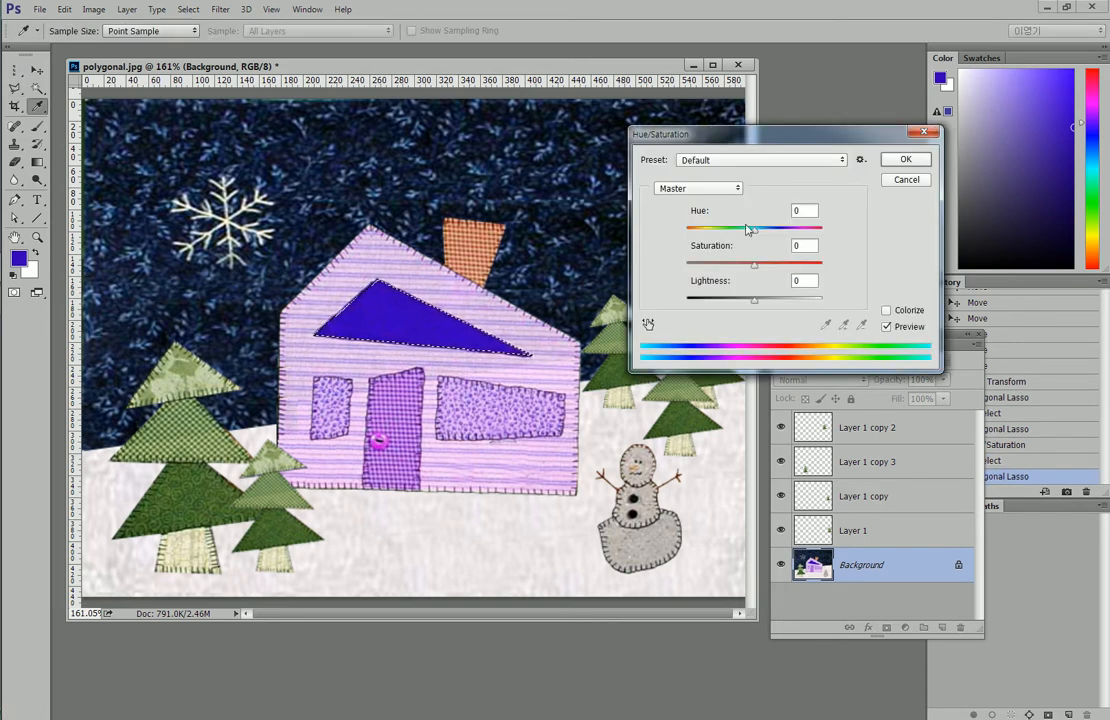
{"action": "left_click_drag", "start_coordinate": [758, 228], "coordinate": [721, 228]}
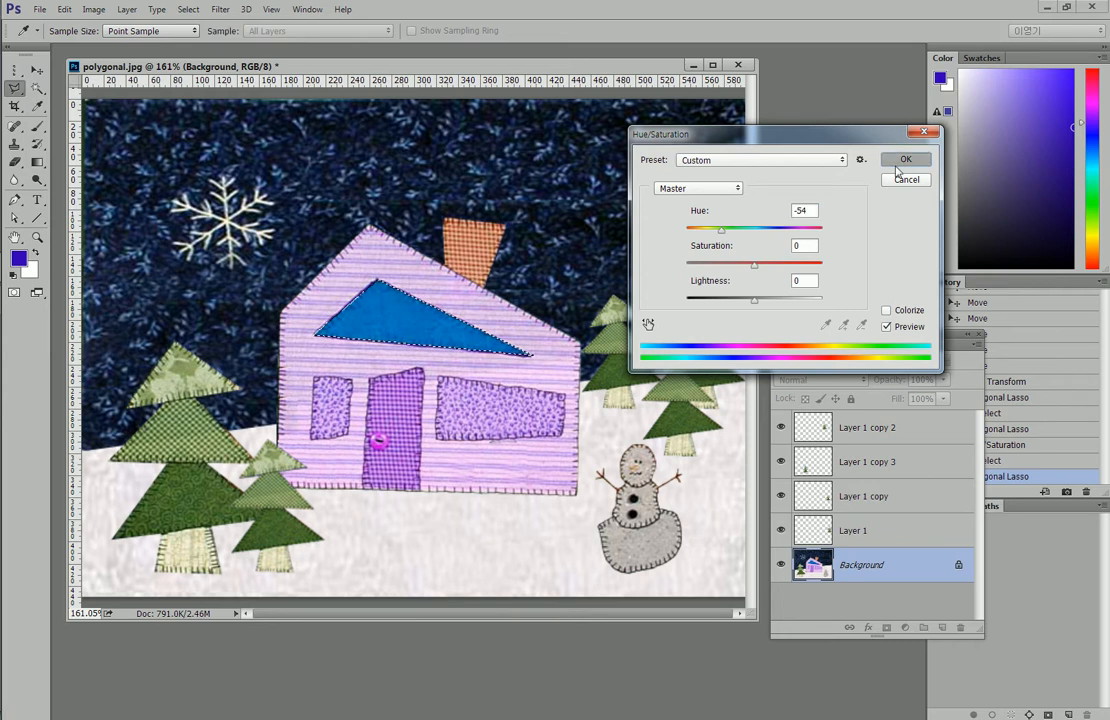
{"action": "left_click", "coordinate": [898, 164]}
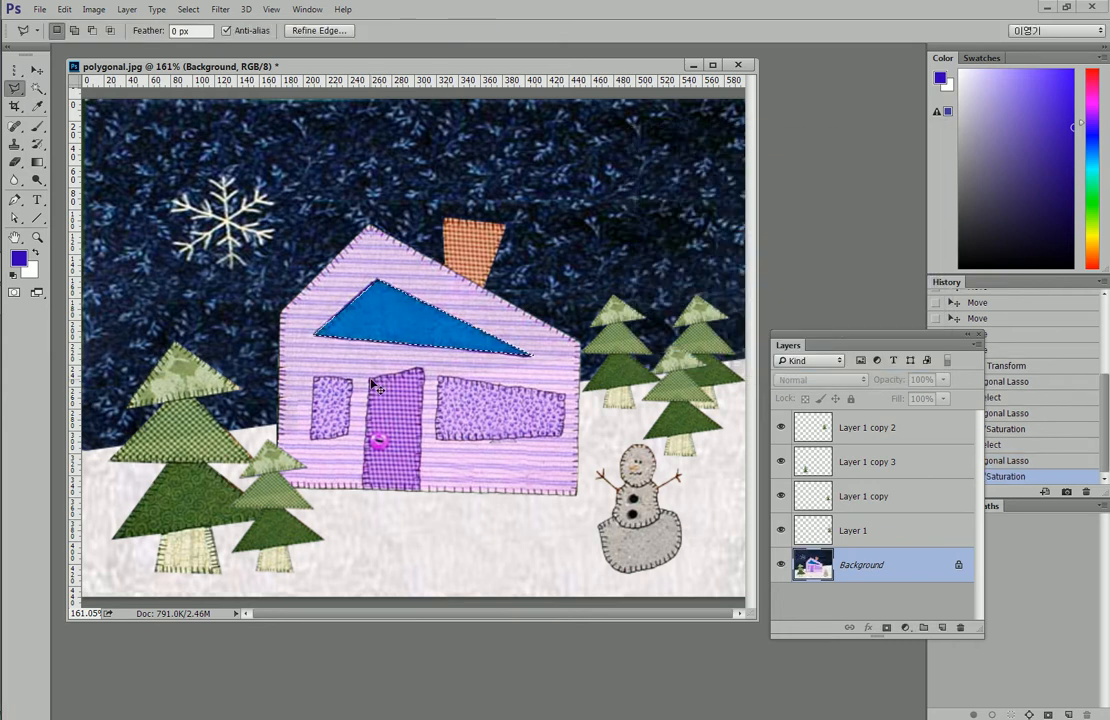
{"action": "key", "text": "ctrl+d"}
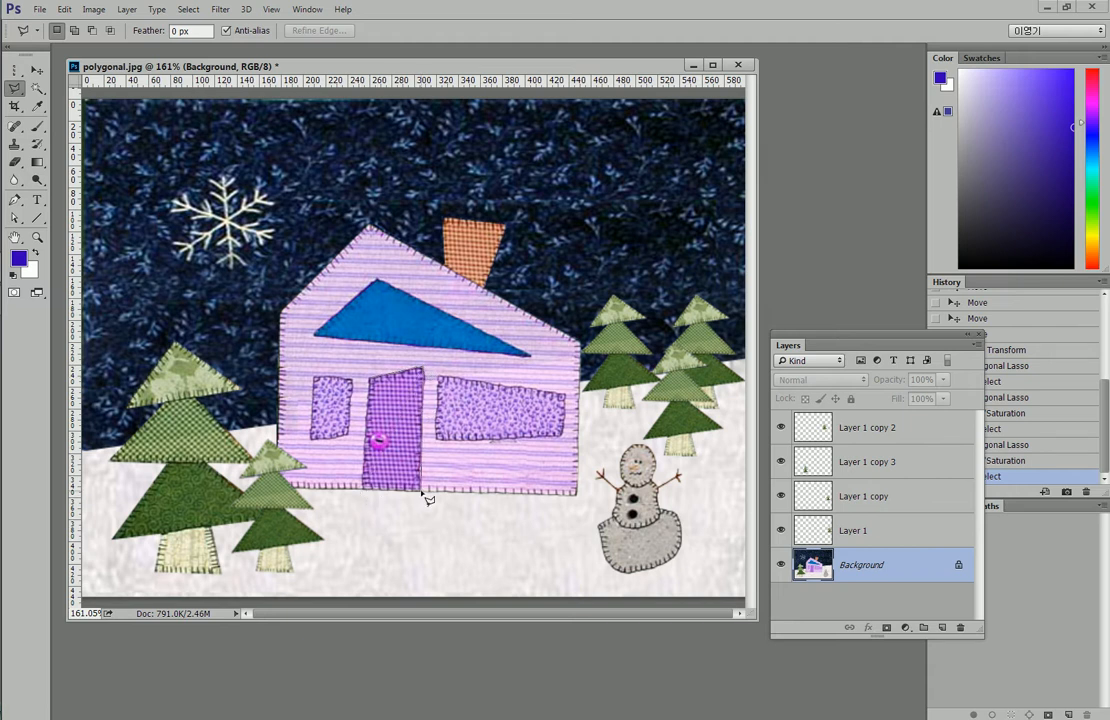
Step: Select the house door with the Polygonal Lasso and shift its hue to pink with Hue/Saturation, leaving nothing selected
{"action": "left_click", "coordinate": [371, 381]}
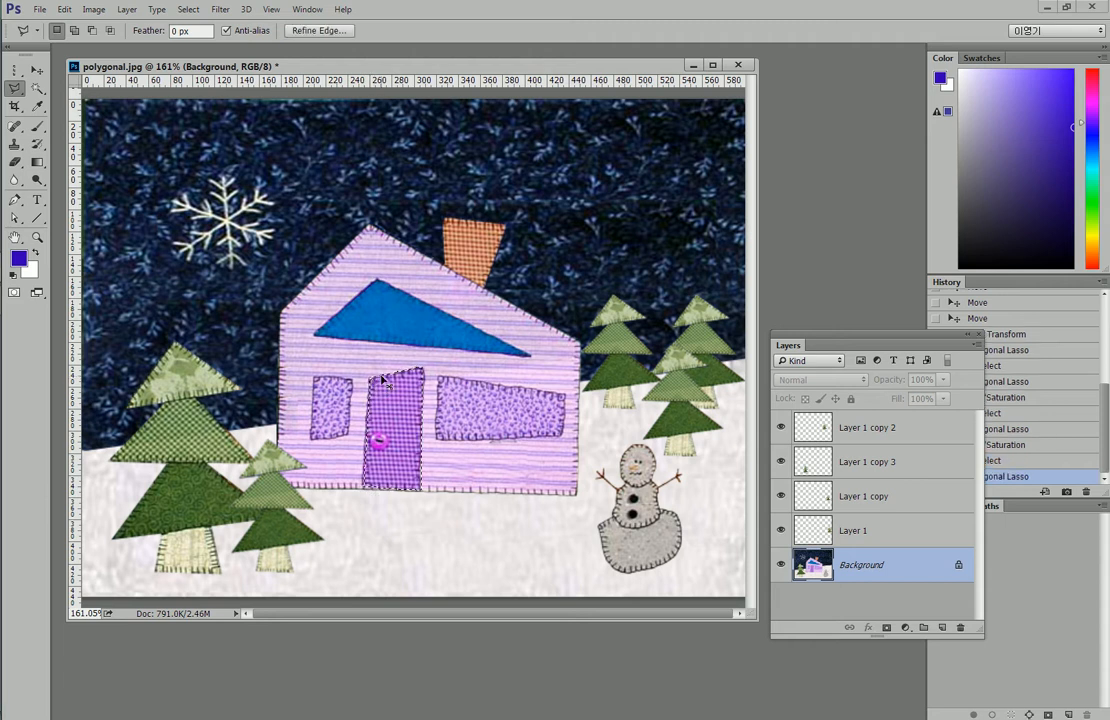
{"action": "key", "text": "i"}
{"action": "key", "text": "ctrl+u"}
{"action": "left_click_drag", "start_coordinate": [754, 231], "coordinate": [781, 233]}
{"action": "key", "text": "Return"}
{"action": "key", "text": "l"}
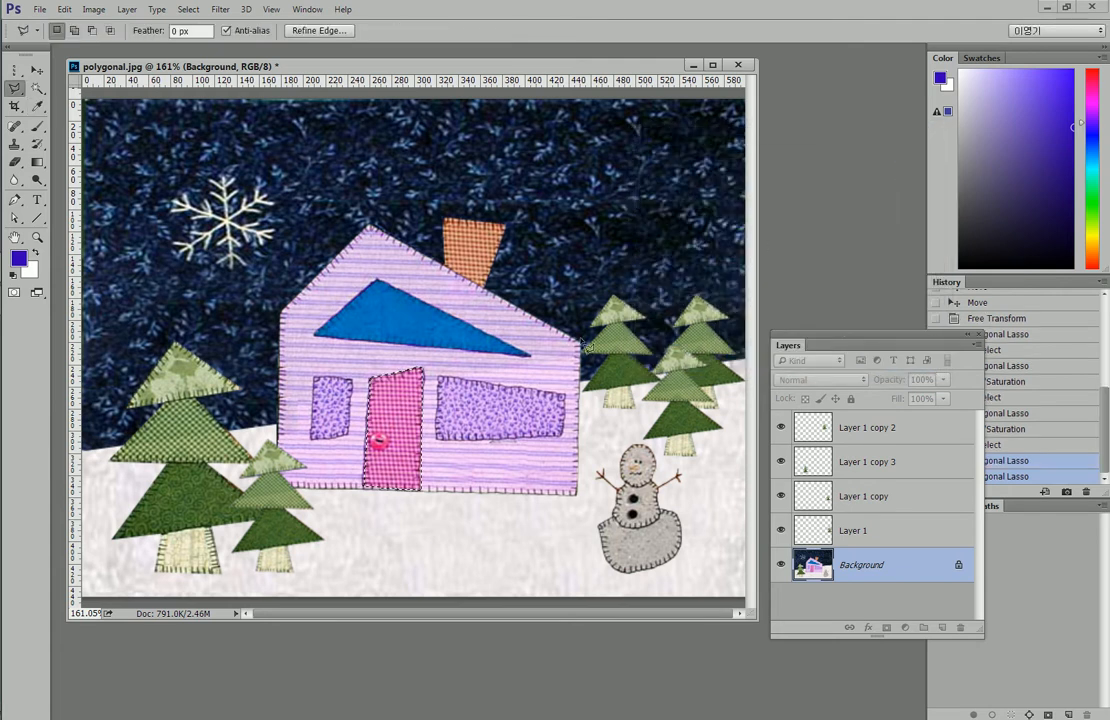
{"action": "key", "text": "ctrl+d"}
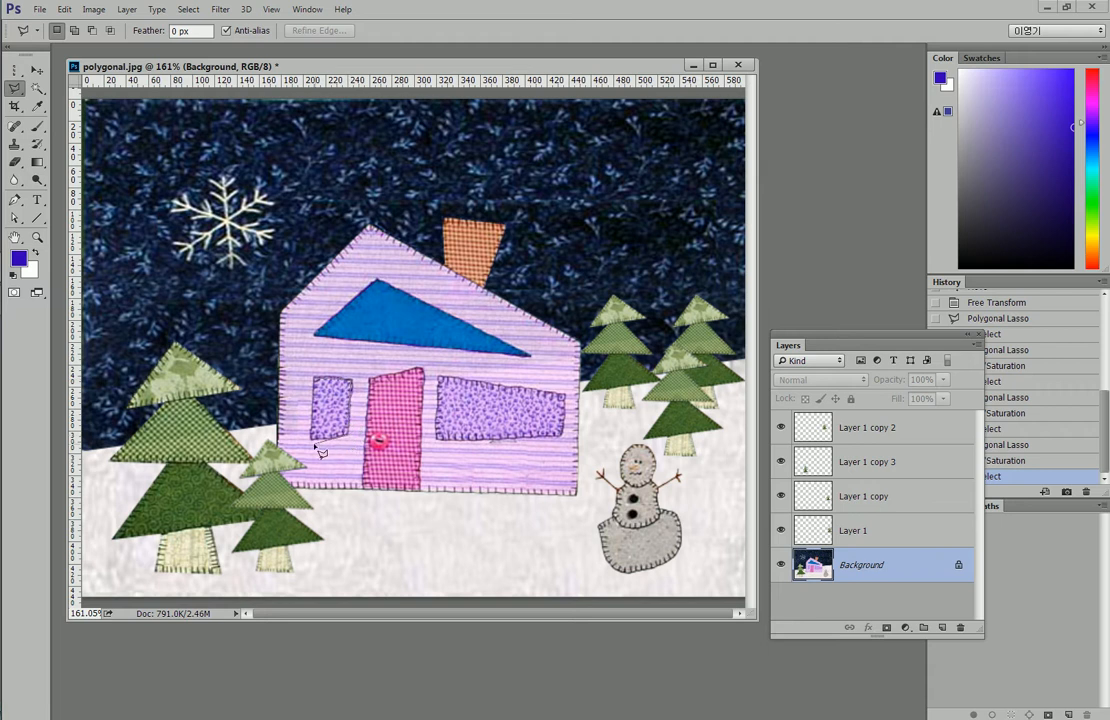
Step: Select both house windows with the Polygonal Lasso, adding the large one to the selection of the small one
{"action": "left_click", "coordinate": [318, 381]}
{"action": "left_click", "coordinate": [439, 377]}
{"action": "left_click", "coordinate": [565, 395]}
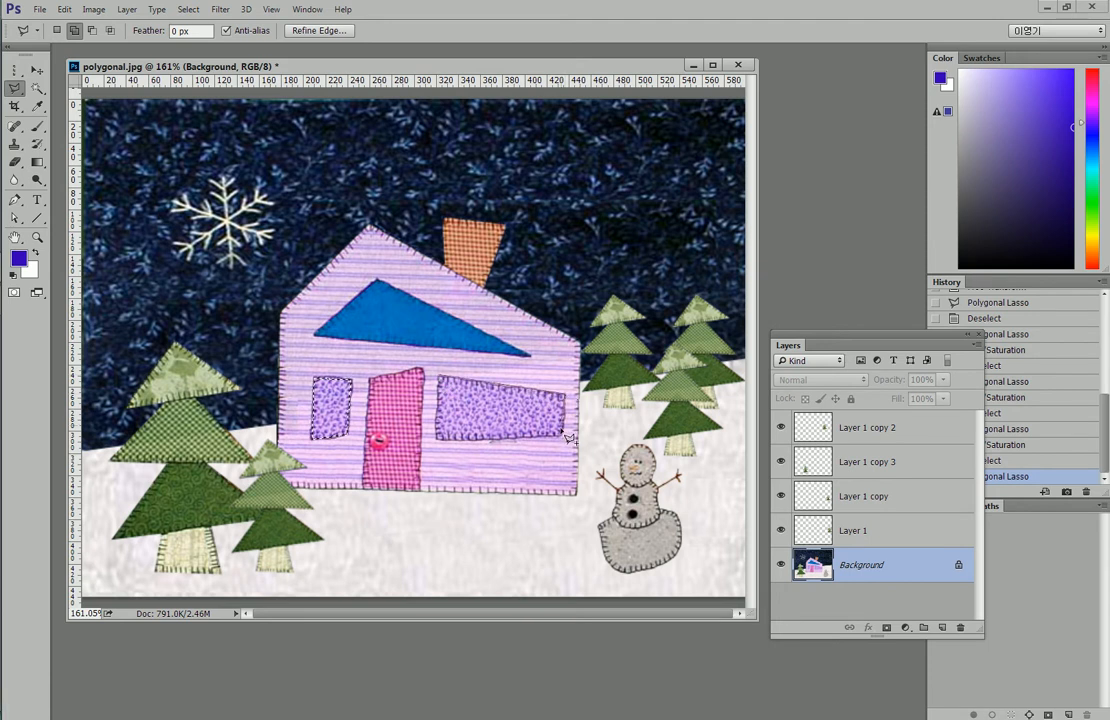
{"action": "left_click", "coordinate": [563, 436]}
{"action": "left_click", "coordinate": [437, 439]}
{"action": "left_click", "coordinate": [439, 377]}
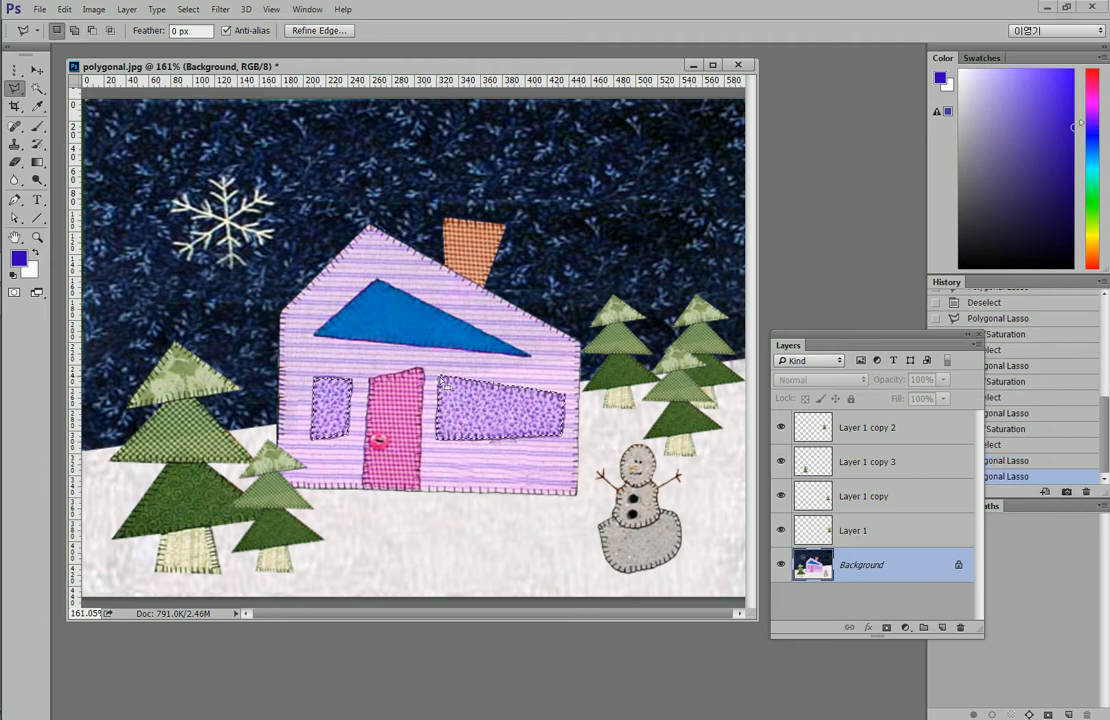
Step: Recolor the selected windows light blue with Hue/Saturation, raising the saturation to +39, and clear the selection
{"action": "key", "text": "ctrl+u"}
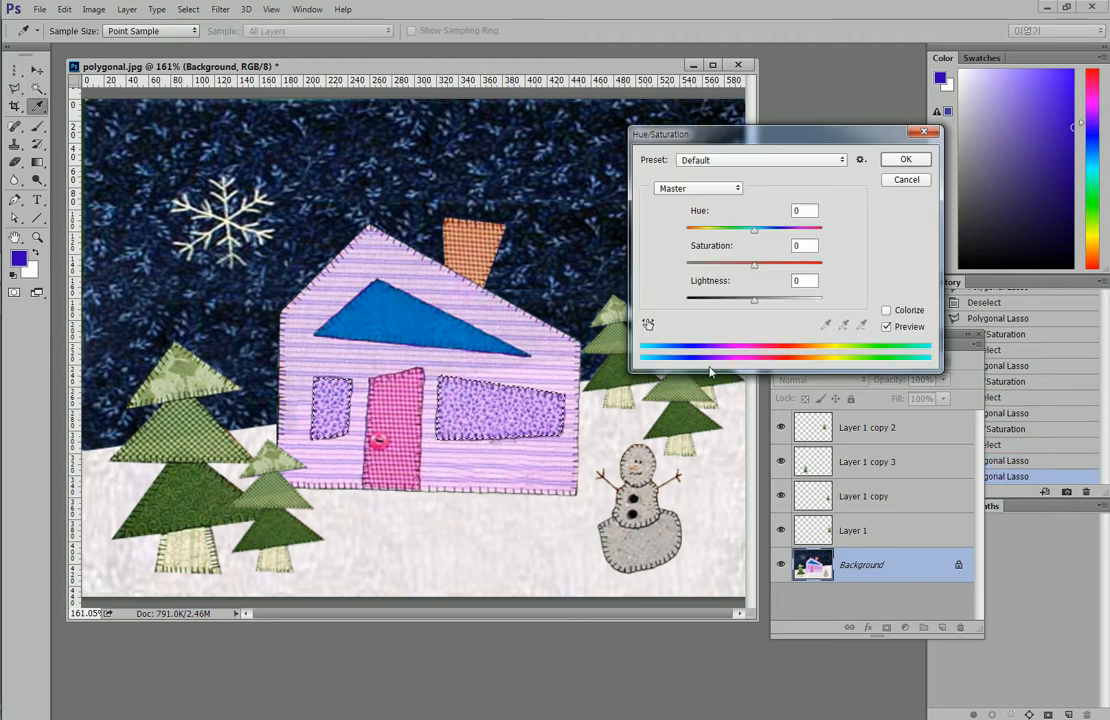
{"action": "left_click_drag", "start_coordinate": [790, 233], "coordinate": [803, 234]}
{"action": "left_click", "coordinate": [781, 264]}
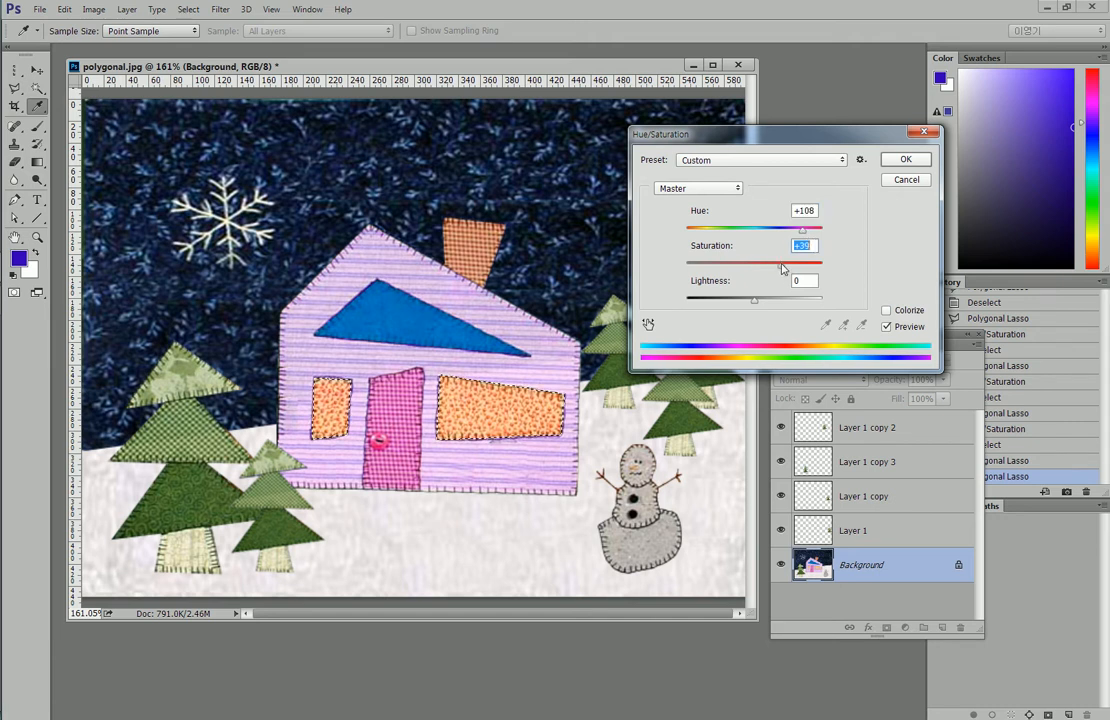
{"action": "left_click", "coordinate": [701, 232]}
{"action": "left_click_drag", "start_coordinate": [701, 234], "coordinate": [720, 234]}
{"action": "left_click", "coordinate": [903, 160]}
{"action": "key", "text": "ctrl+d"}
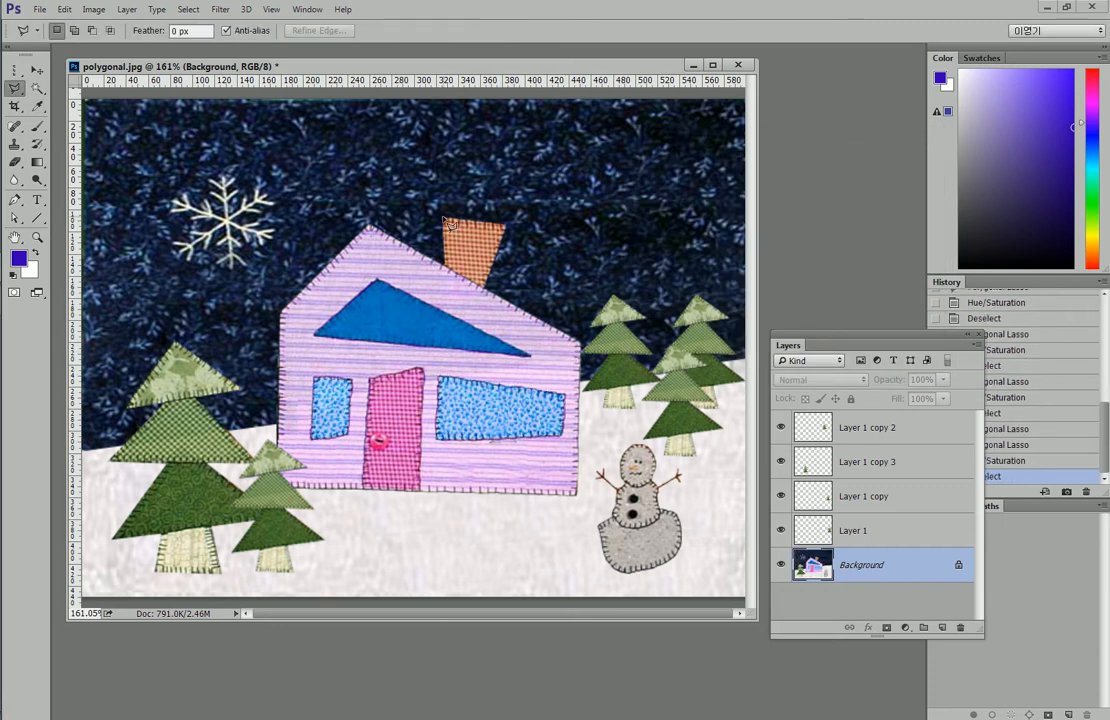
Step: Select the house's orange chimney with the Polygonal Lasso
{"action": "left_click", "coordinate": [443, 217]}
{"action": "left_click", "coordinate": [505, 223]}
{"action": "left_click", "coordinate": [448, 222]}
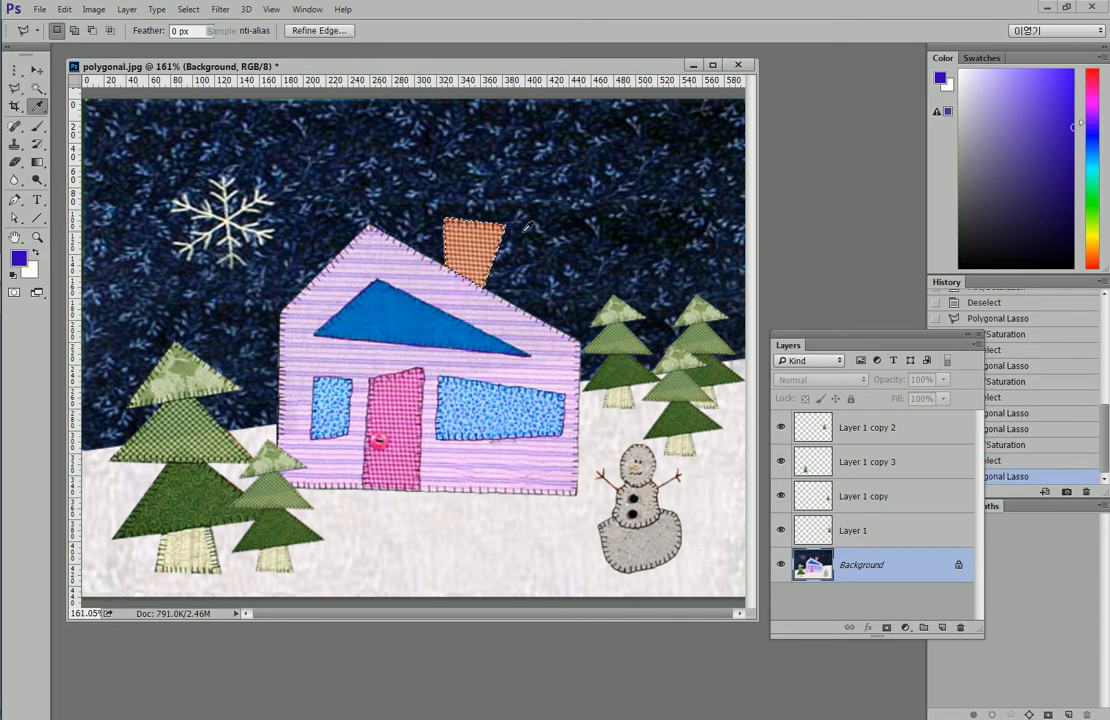
Step: Set the chimney's hue to -123 and saturation to -68 with Hue/Saturation, leaving nothing selected
{"action": "key", "text": "ctrl+u"}
{"action": "left_click_drag", "start_coordinate": [754, 264], "coordinate": [707, 266]}
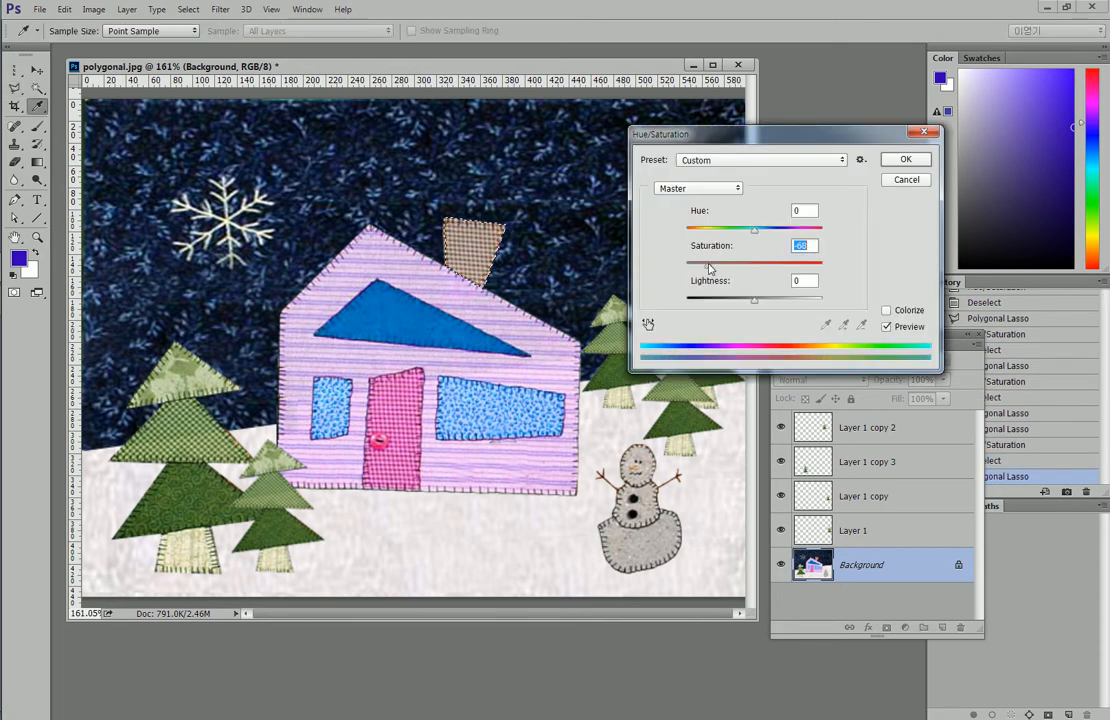
{"action": "left_click", "coordinate": [701, 229]}
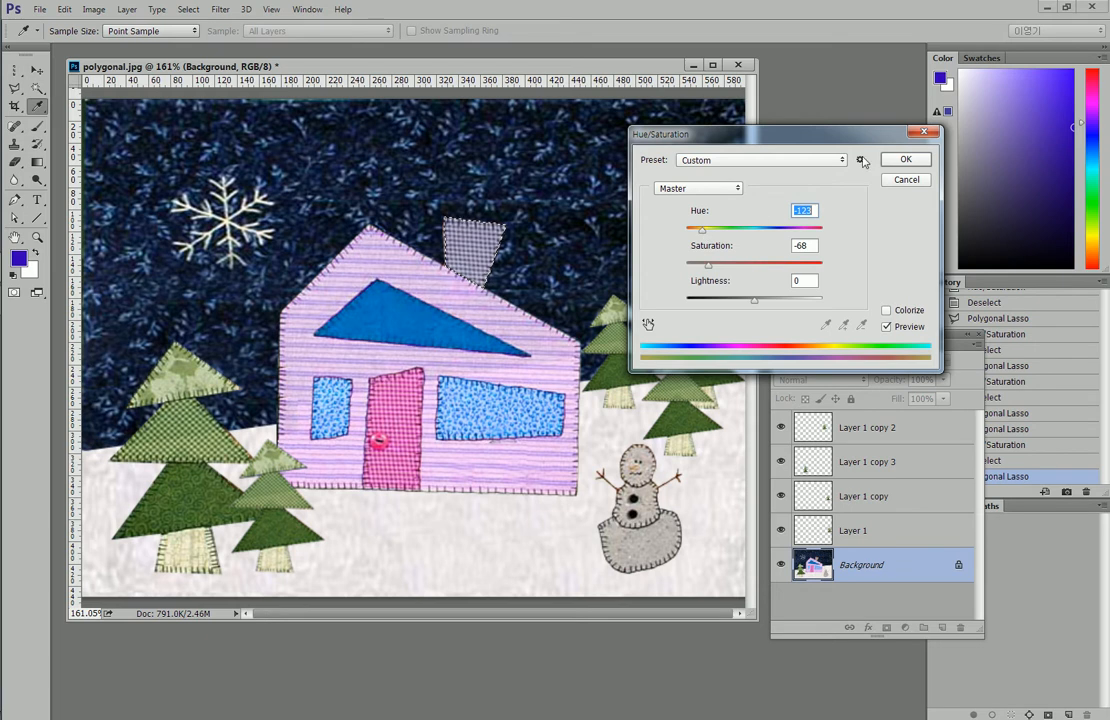
{"action": "left_click", "coordinate": [895, 161]}
{"action": "key", "text": "ctrl+d"}
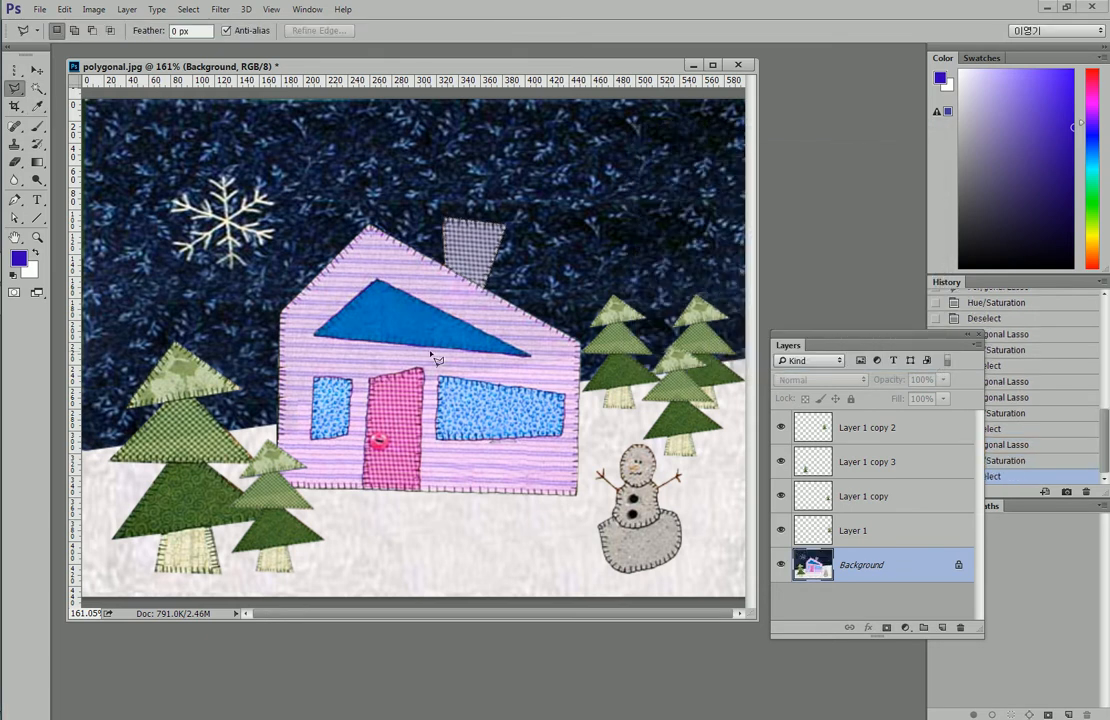
Step: Outline the whole snowman, including both arms and the base, freehand with the Lasso
{"action": "scroll", "coordinate": [652, 505], "scroll_direction": "up", "scroll_amount": 8}
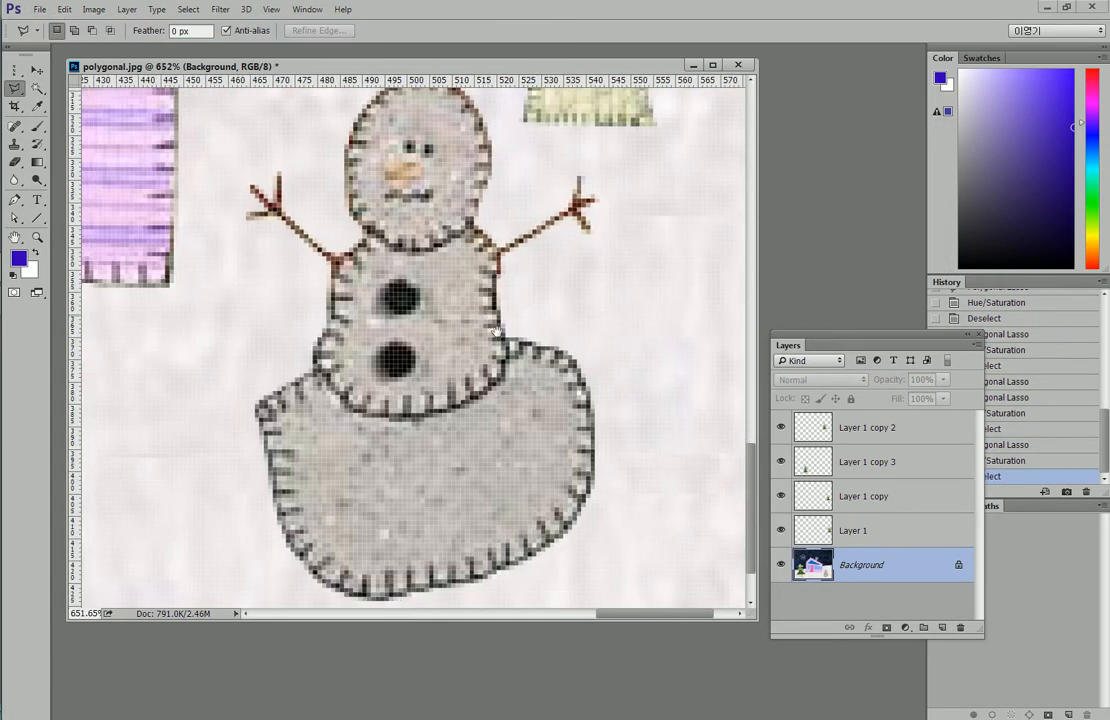
{"action": "scroll", "coordinate": [503, 340], "scroll_direction": "down", "scroll_amount": 2}
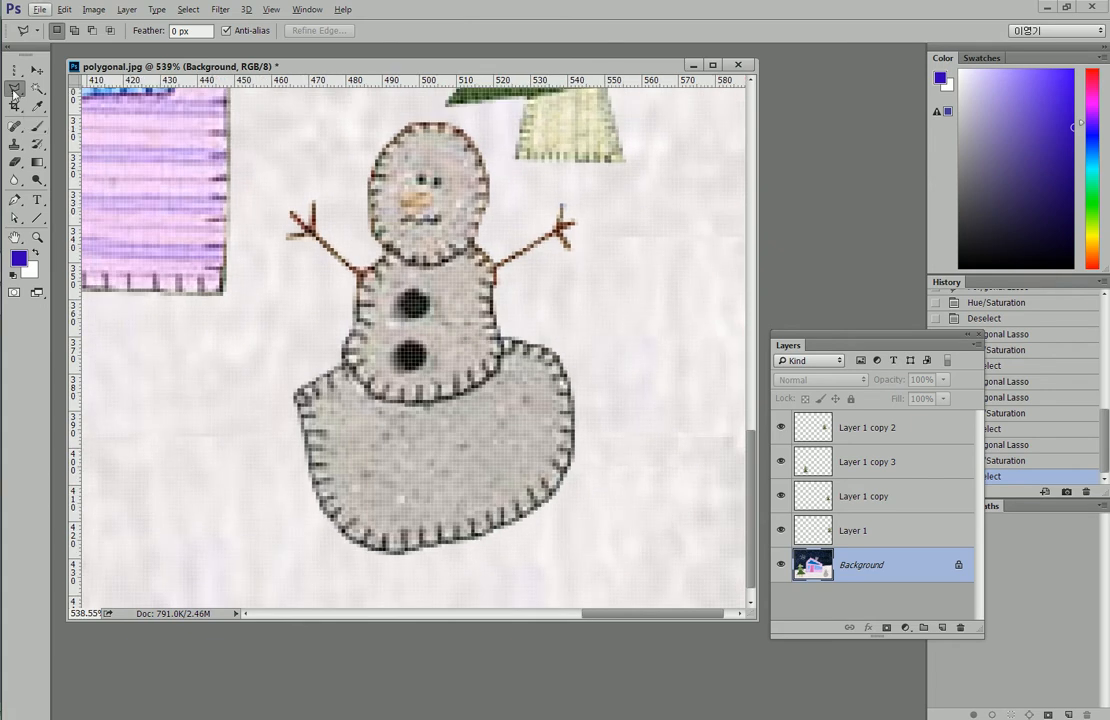
{"action": "left_click", "coordinate": [14, 88]}
{"action": "left_click", "coordinate": [62, 87]}
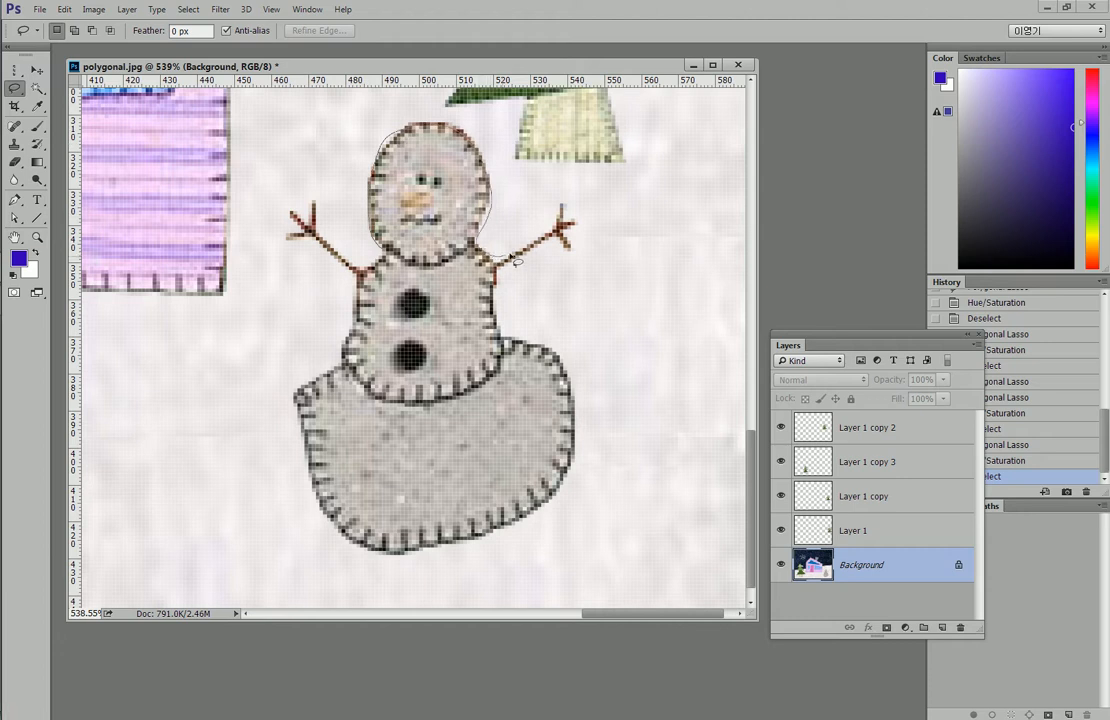
{"action": "left_click_drag", "start_coordinate": [566, 211], "coordinate": [571, 221]}
{"action": "left_click_drag", "start_coordinate": [503, 340], "coordinate": [532, 346]}
{"action": "left_click_drag", "start_coordinate": [573, 413], "coordinate": [578, 467]}
{"action": "left_click_drag", "start_coordinate": [495, 531], "coordinate": [448, 544]}
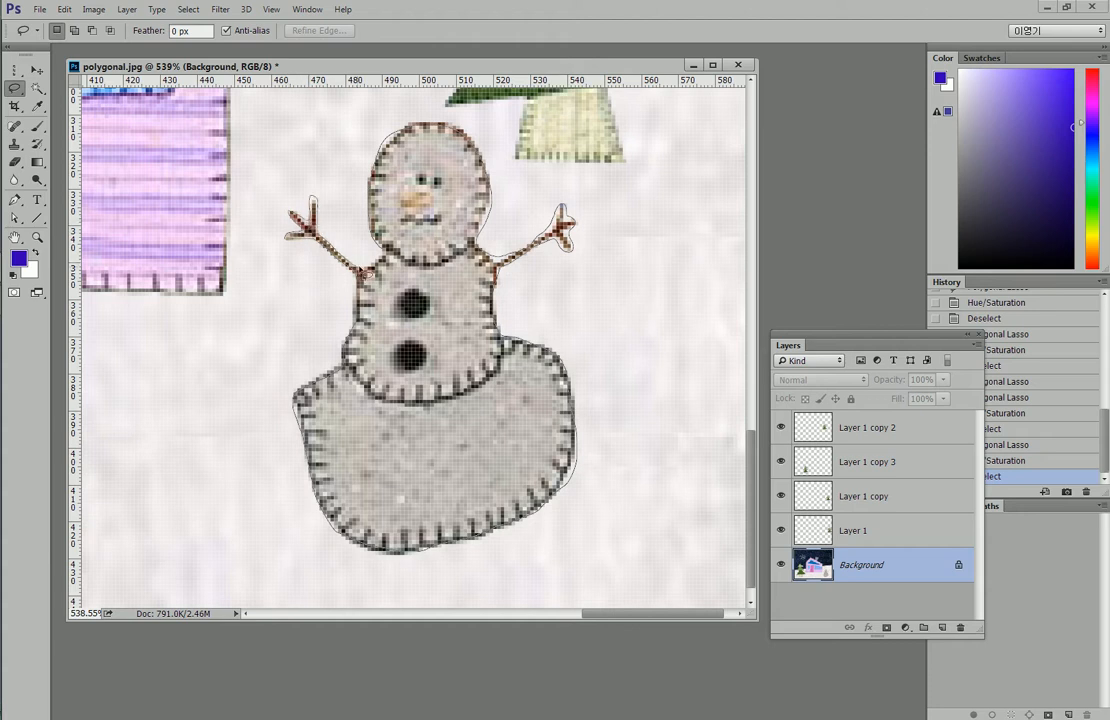
{"action": "left_click_drag", "start_coordinate": [383, 250], "coordinate": [382, 247]}
Step: Fit the selection to the upper contour of the snowman's head with Lasso additions and subtractions
{"action": "scroll", "coordinate": [380, 131], "scroll_direction": "up", "scroll_amount": 3}
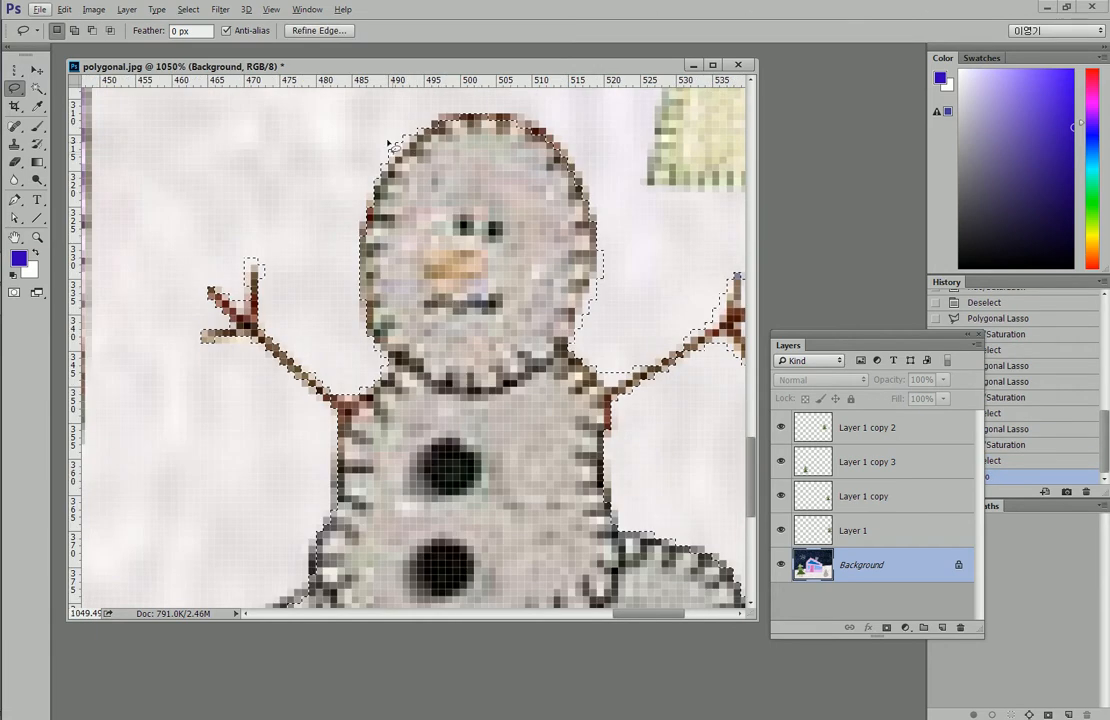
{"action": "mouse_move", "coordinate": [382, 176]}
{"action": "left_mouse_down"}
{"action": "mouse_move", "coordinate": [429, 143]}
{"action": "mouse_move", "coordinate": [383, 162]}
{"action": "mouse_move", "coordinate": [413, 145]}
{"action": "mouse_move", "coordinate": [385, 121]}
{"action": "left_mouse_up"}
{"action": "key", "text": "ctrl+z"}
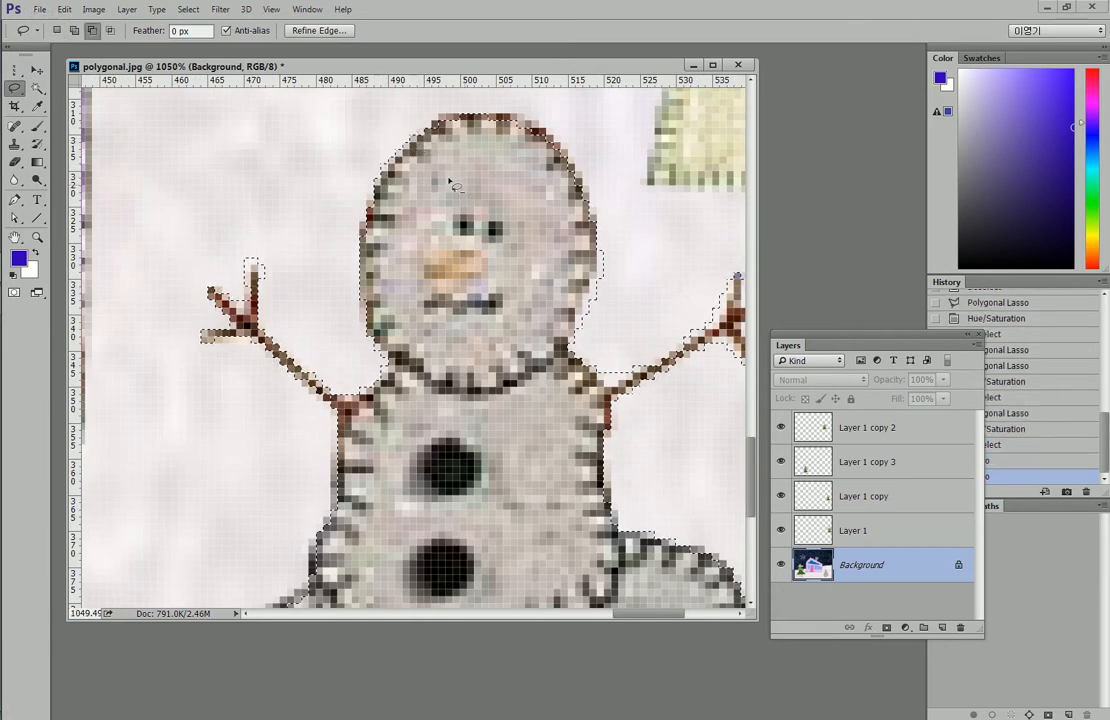
{"action": "mouse_move", "coordinate": [362, 308]}
{"action": "left_mouse_down"}
{"action": "mouse_move", "coordinate": [395, 360]}
{"action": "mouse_move", "coordinate": [481, 168]}
{"action": "left_mouse_up"}
{"action": "mouse_move", "coordinate": [424, 128]}
{"action": "left_mouse_down"}
{"action": "mouse_move", "coordinate": [465, 114]}
{"action": "mouse_move", "coordinate": [483, 175]}
{"action": "mouse_move", "coordinate": [497, 128]}
{"action": "mouse_move", "coordinate": [478, 122]}
{"action": "mouse_move", "coordinate": [546, 136]}
{"action": "left_mouse_up"}
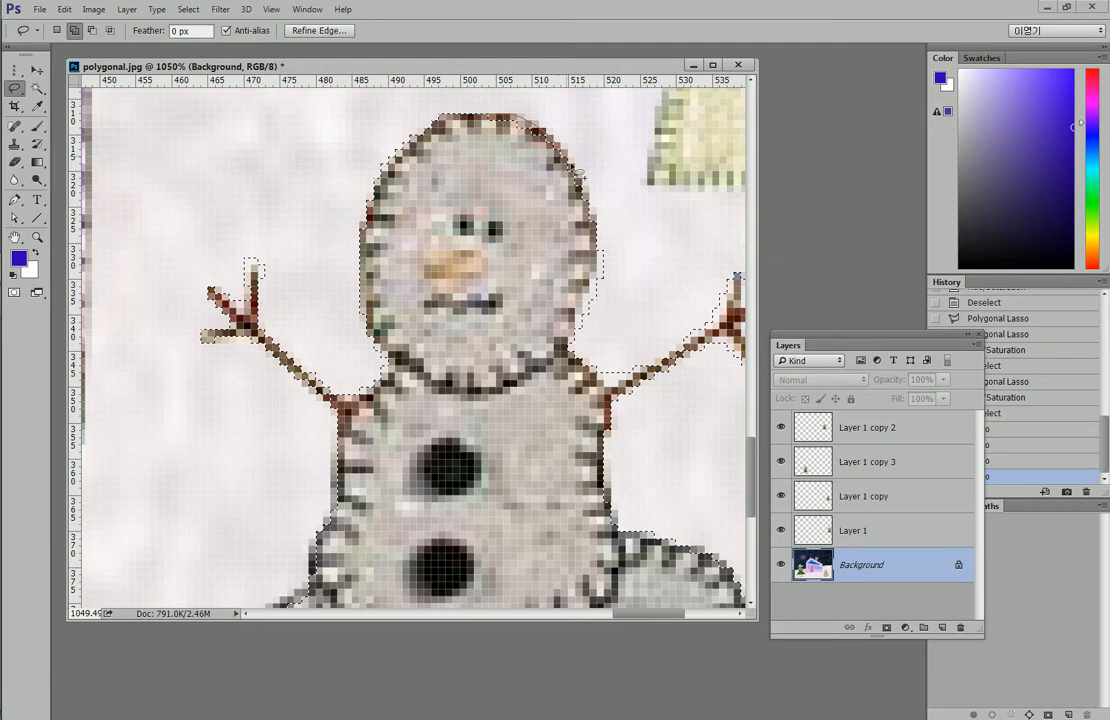
Step: Trim the surplus background from the selection between the right side of the snowman's head and the right arm
{"action": "left_click_drag", "start_coordinate": [585, 265], "coordinate": [592, 268]}
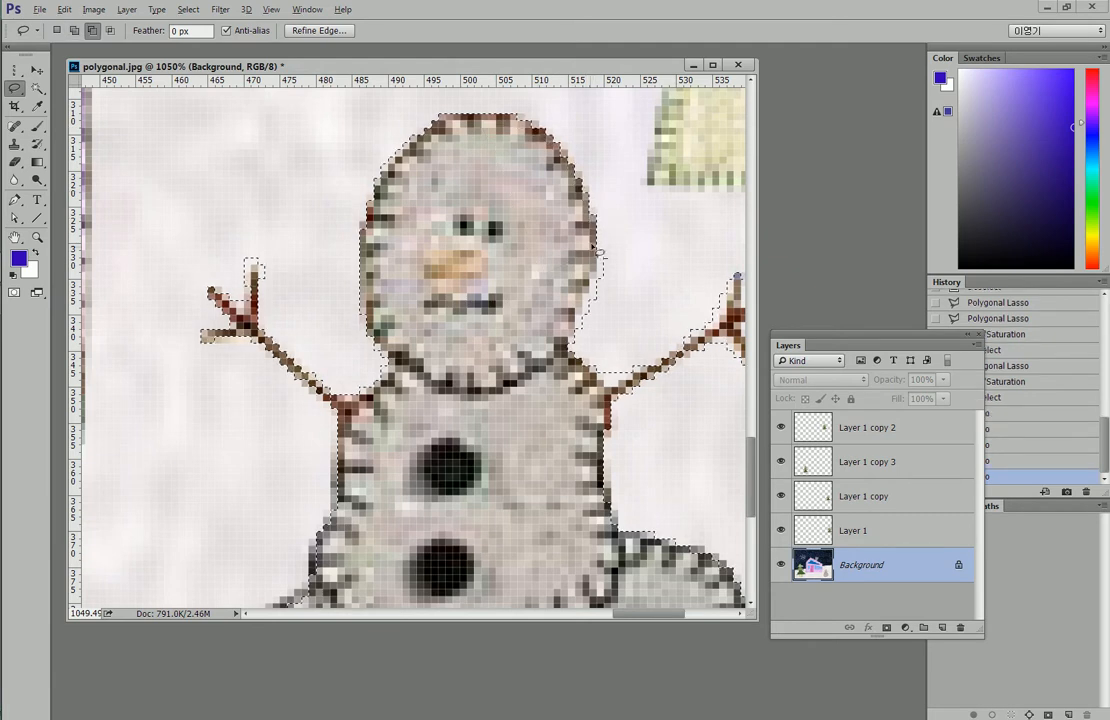
{"action": "left_click_drag", "start_coordinate": [578, 343], "coordinate": [587, 336]}
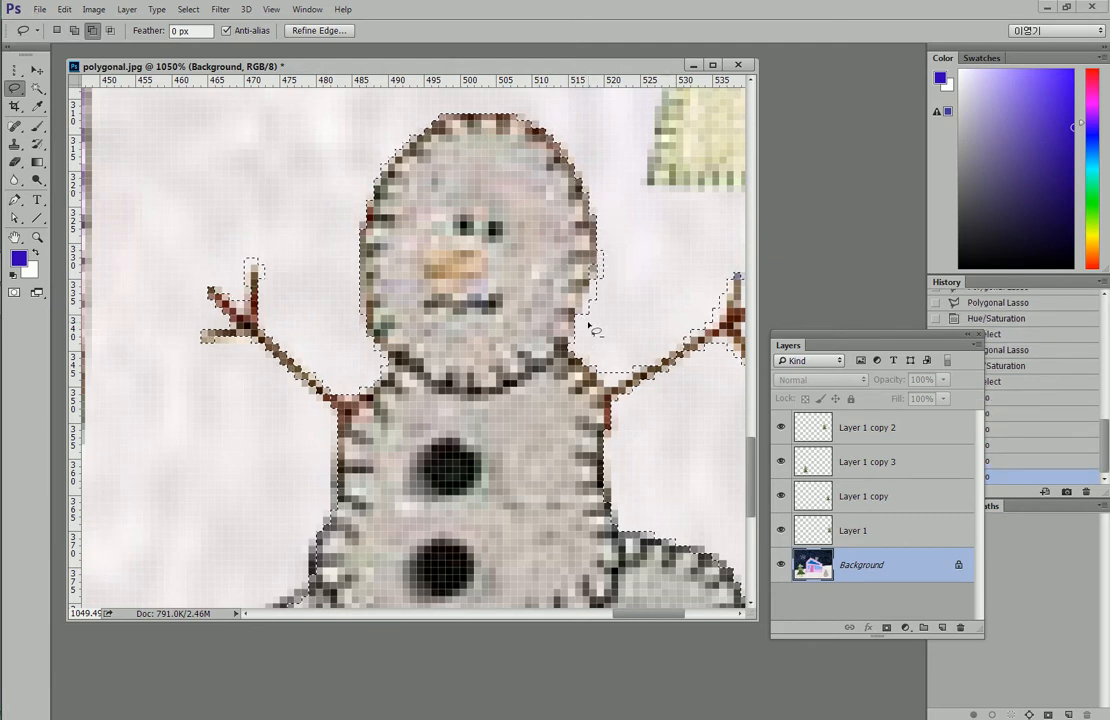
{"action": "left_click_drag", "start_coordinate": [655, 304], "coordinate": [639, 362]}
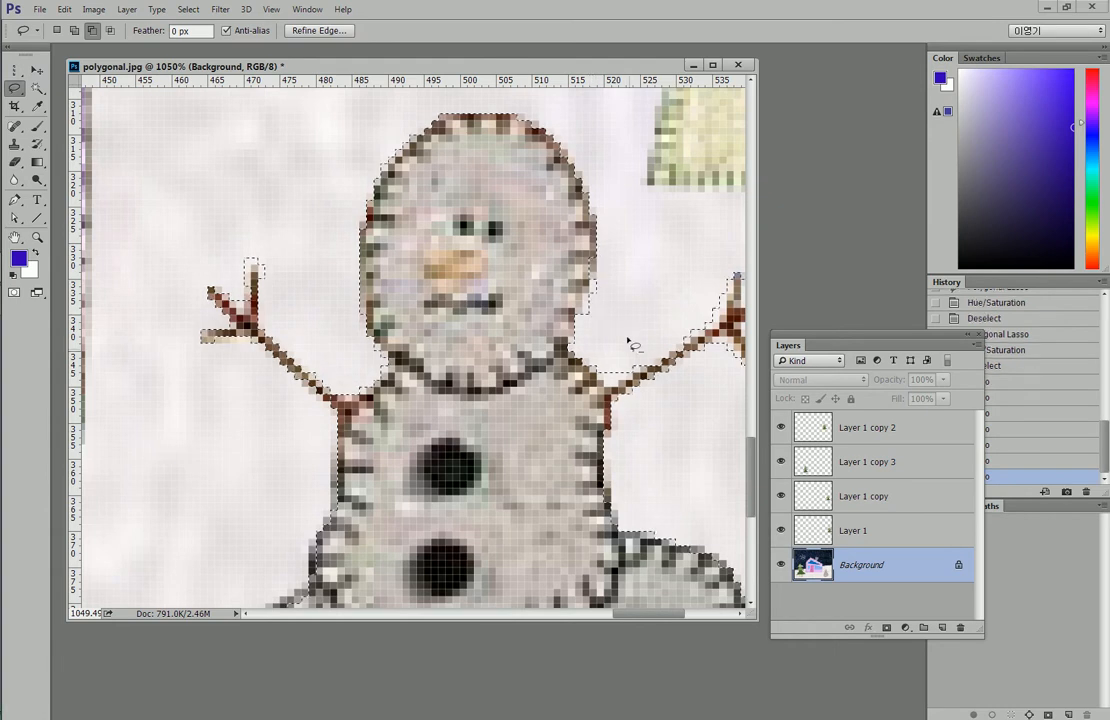
{"action": "mouse_move", "coordinate": [607, 284]}
{"action": "left_mouse_down"}
{"action": "mouse_move", "coordinate": [593, 338]}
{"action": "mouse_move", "coordinate": [615, 372]}
{"action": "mouse_move", "coordinate": [654, 332]}
{"action": "mouse_move", "coordinate": [543, 325]}
{"action": "mouse_move", "coordinate": [592, 314]}
{"action": "mouse_move", "coordinate": [606, 334]}
{"action": "mouse_move", "coordinate": [590, 357]}
{"action": "mouse_move", "coordinate": [535, 347]}
{"action": "mouse_move", "coordinate": [546, 376]}
{"action": "left_mouse_up"}
{"action": "left_click_drag", "start_coordinate": [508, 427], "coordinate": [540, 287]}
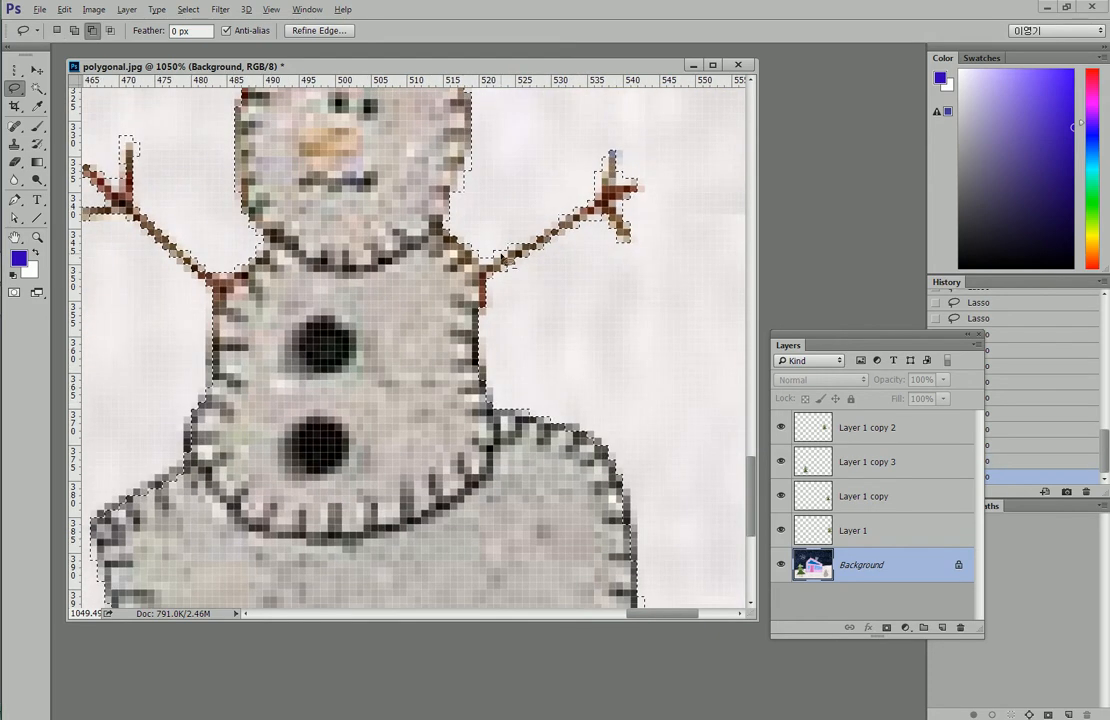
Step: Refine the selection along the right arm, the body and the right edge of the snowman's base with the Lasso
{"action": "mouse_move", "coordinate": [485, 262]}
{"action": "left_mouse_down"}
{"action": "mouse_move", "coordinate": [507, 241]}
{"action": "mouse_move", "coordinate": [512, 250]}
{"action": "mouse_move", "coordinate": [485, 172]}
{"action": "left_mouse_up"}
{"action": "mouse_move", "coordinate": [454, 215]}
{"action": "left_mouse_down"}
{"action": "mouse_move", "coordinate": [465, 256]}
{"action": "mouse_move", "coordinate": [434, 310]}
{"action": "left_mouse_up"}
{"action": "mouse_move", "coordinate": [544, 314]}
{"action": "left_mouse_down"}
{"action": "mouse_move", "coordinate": [490, 214]}
{"action": "mouse_move", "coordinate": [508, 209]}
{"action": "mouse_move", "coordinate": [541, 252]}
{"action": "mouse_move", "coordinate": [566, 316]}
{"action": "mouse_move", "coordinate": [484, 423]}
{"action": "left_mouse_up"}
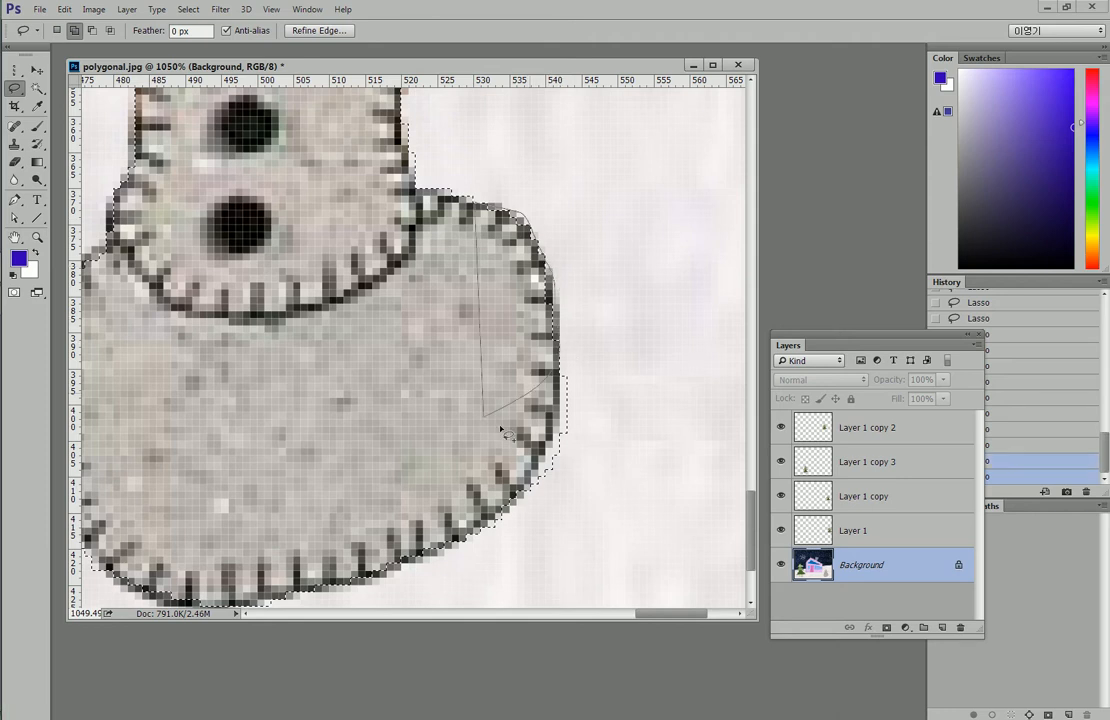
{"action": "left_click_drag", "start_coordinate": [566, 367], "coordinate": [557, 427]}
{"action": "left_click_drag", "start_coordinate": [541, 475], "coordinate": [602, 500]}
{"action": "left_click_drag", "start_coordinate": [446, 497], "coordinate": [590, 312]}
Step: Correct the selection along the bottom, left edge and upper-left corner of the snowman's base with the Lasso
{"action": "mouse_move", "coordinate": [570, 389]}
{"action": "left_mouse_down"}
{"action": "mouse_move", "coordinate": [618, 379]}
{"action": "mouse_move", "coordinate": [506, 430]}
{"action": "mouse_move", "coordinate": [414, 446]}
{"action": "mouse_move", "coordinate": [354, 355]}
{"action": "mouse_move", "coordinate": [408, 448]}
{"action": "mouse_move", "coordinate": [417, 443]}
{"action": "mouse_move", "coordinate": [364, 459]}
{"action": "mouse_move", "coordinate": [322, 456]}
{"action": "left_mouse_up"}
{"action": "mouse_move", "coordinate": [229, 380]}
{"action": "left_mouse_down"}
{"action": "mouse_move", "coordinate": [241, 321]}
{"action": "mouse_move", "coordinate": [211, 371]}
{"action": "mouse_move", "coordinate": [237, 409]}
{"action": "left_mouse_up"}
{"action": "left_click_drag", "start_coordinate": [260, 450], "coordinate": [98, 353]}
{"action": "mouse_move", "coordinate": [172, 178]}
{"action": "left_mouse_down"}
{"action": "mouse_move", "coordinate": [230, 429]}
{"action": "mouse_move", "coordinate": [265, 445]}
{"action": "left_mouse_up"}
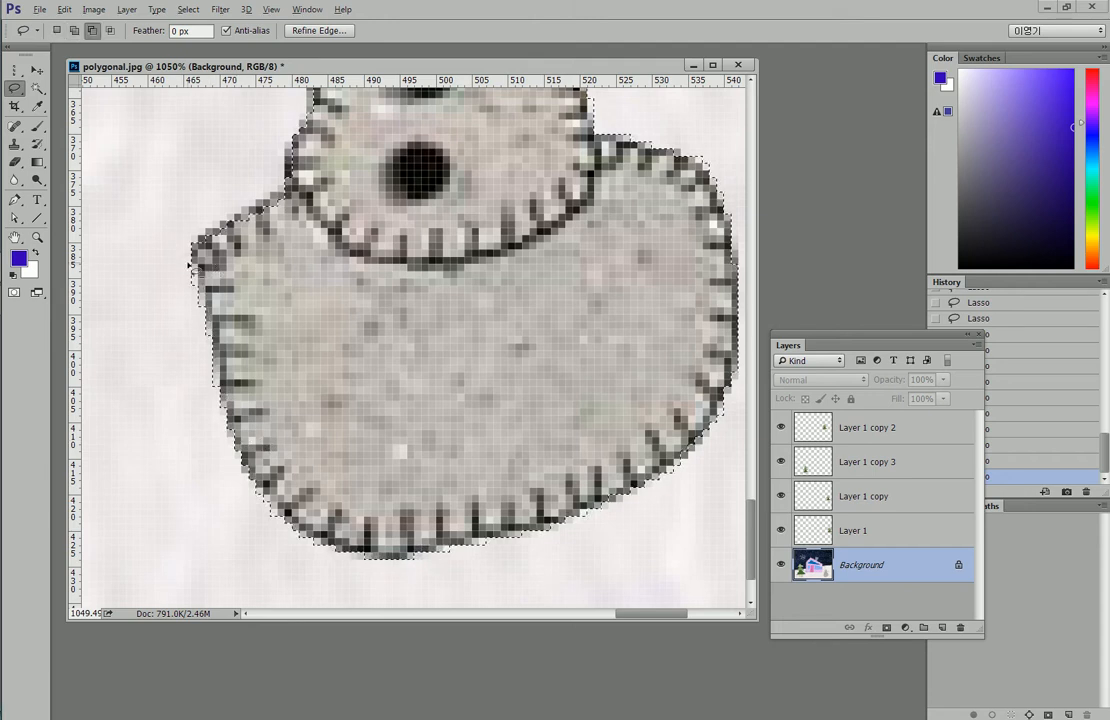
{"action": "left_click_drag", "start_coordinate": [225, 252], "coordinate": [241, 321]}
{"action": "key", "text": "shift"}
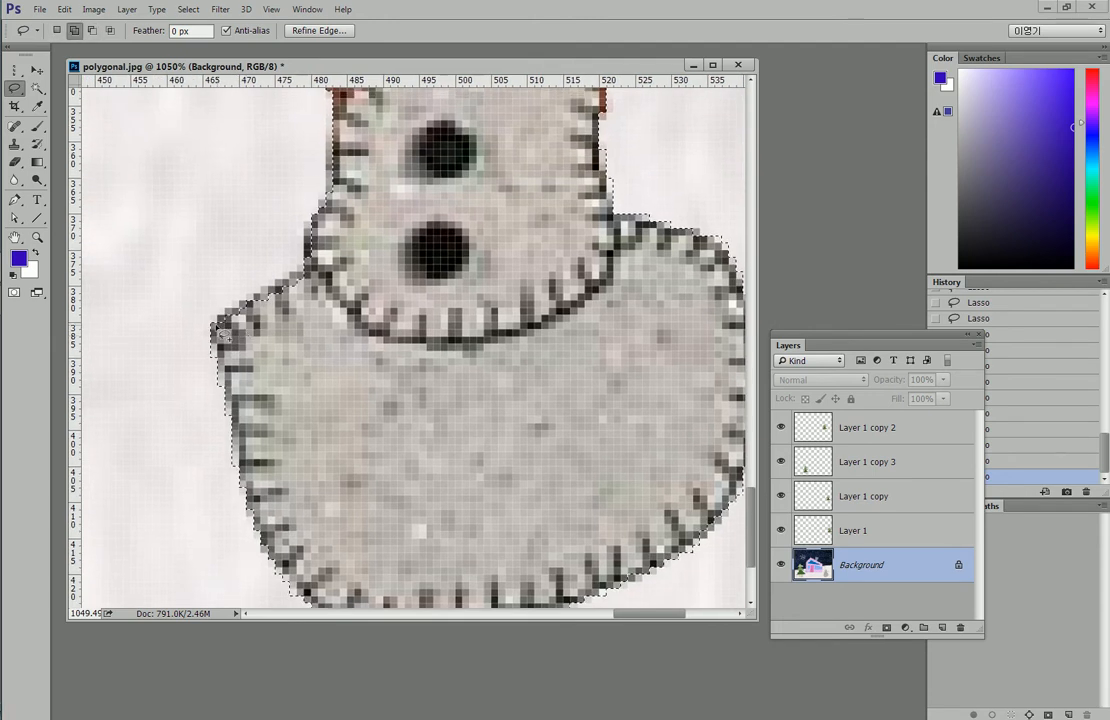
{"action": "mouse_move", "coordinate": [306, 277]}
{"action": "left_mouse_down"}
{"action": "mouse_move", "coordinate": [266, 288]}
{"action": "mouse_move", "coordinate": [300, 280]}
{"action": "mouse_move", "coordinate": [325, 331]}
{"action": "mouse_move", "coordinate": [321, 409]}
{"action": "left_mouse_up"}
{"action": "key", "text": "shift"}
{"action": "left_click_drag", "start_coordinate": [323, 324], "coordinate": [338, 285]}
Step: Copy the selected snowman to a new layer with Layer Via Copy and activate the Move tool
{"action": "scroll", "coordinate": [405, 225], "scroll_direction": "down", "scroll_amount": 3}
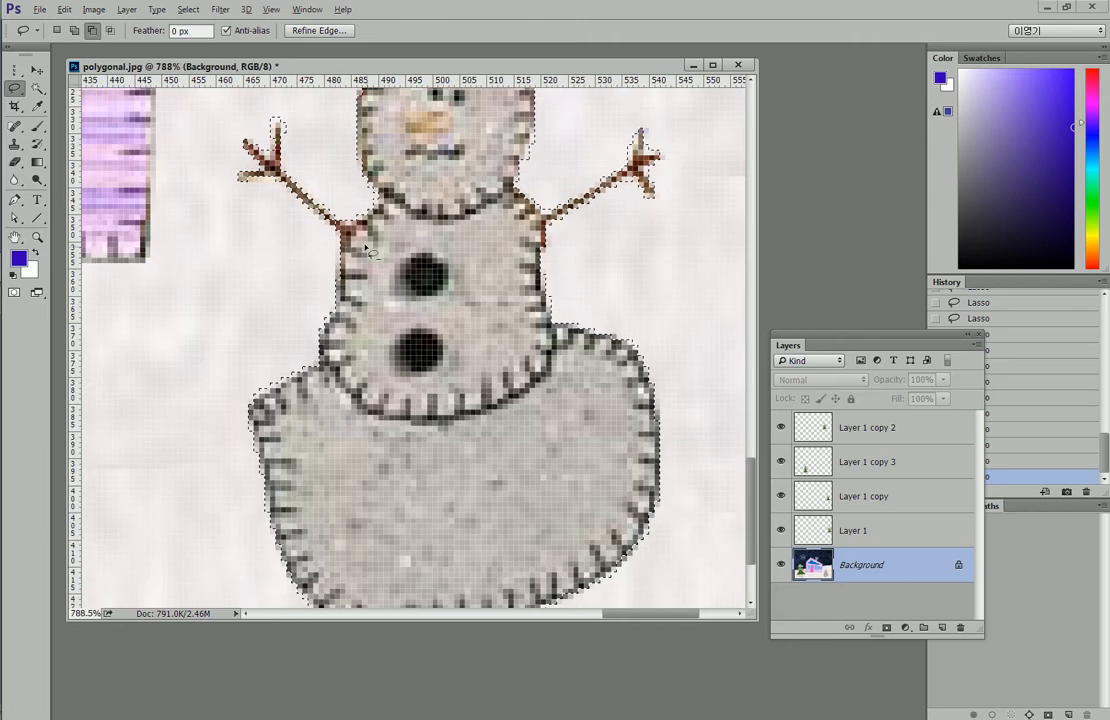
{"action": "scroll", "coordinate": [418, 203], "scroll_direction": "down", "scroll_amount": 1}
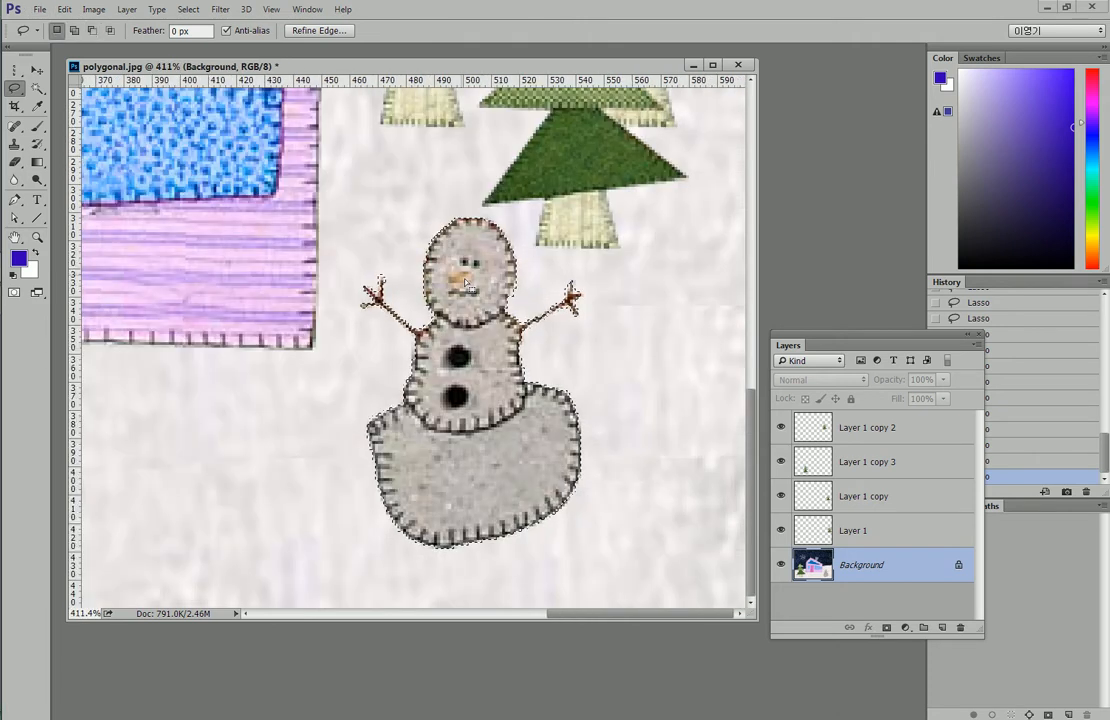
{"action": "right_click", "coordinate": [481, 299]}
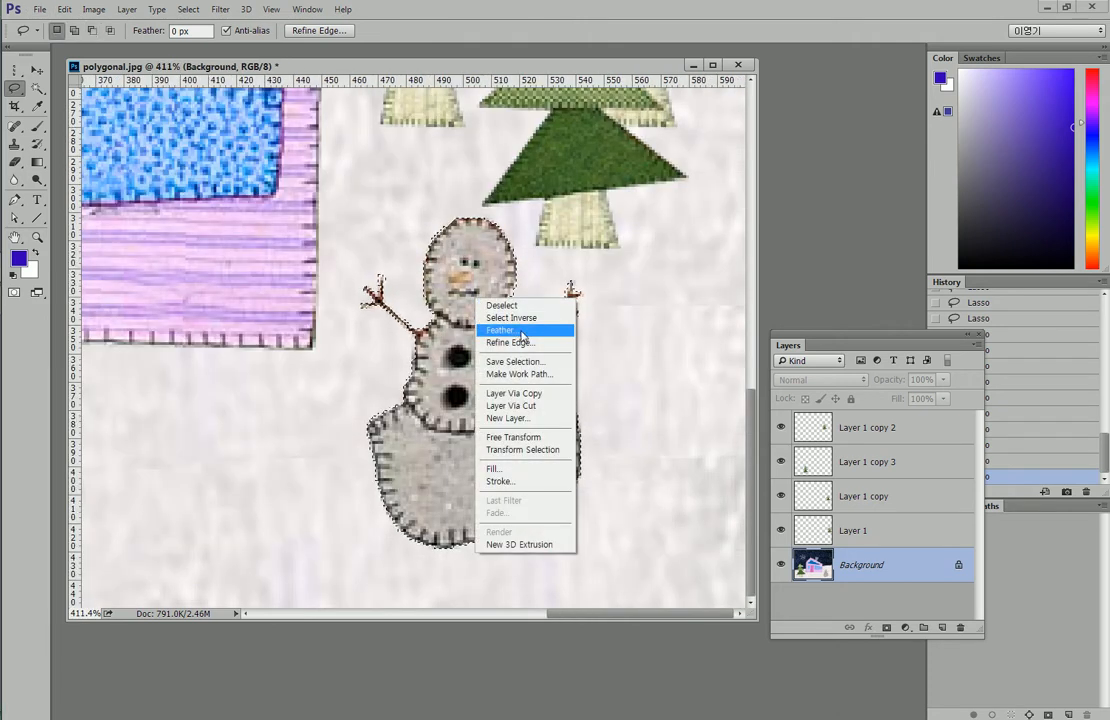
{"action": "left_click", "coordinate": [515, 393]}
{"action": "left_click", "coordinate": [36, 72]}
Step: Place a scaled-down duplicate of the snowman left of the original and duplicate it once more farther left
{"action": "left_click_drag", "start_coordinate": [478, 390], "coordinate": [272, 407]}
{"action": "key", "text": "ctrl+t"}
{"action": "left_click_drag", "start_coordinate": [377, 243], "coordinate": [340, 281]}
{"action": "left_click_drag", "start_coordinate": [282, 441], "coordinate": [158, 505]}
{"action": "key", "text": "Return"}
{"action": "scroll", "coordinate": [232, 425], "scroll_direction": "down", "scroll_amount": 2}
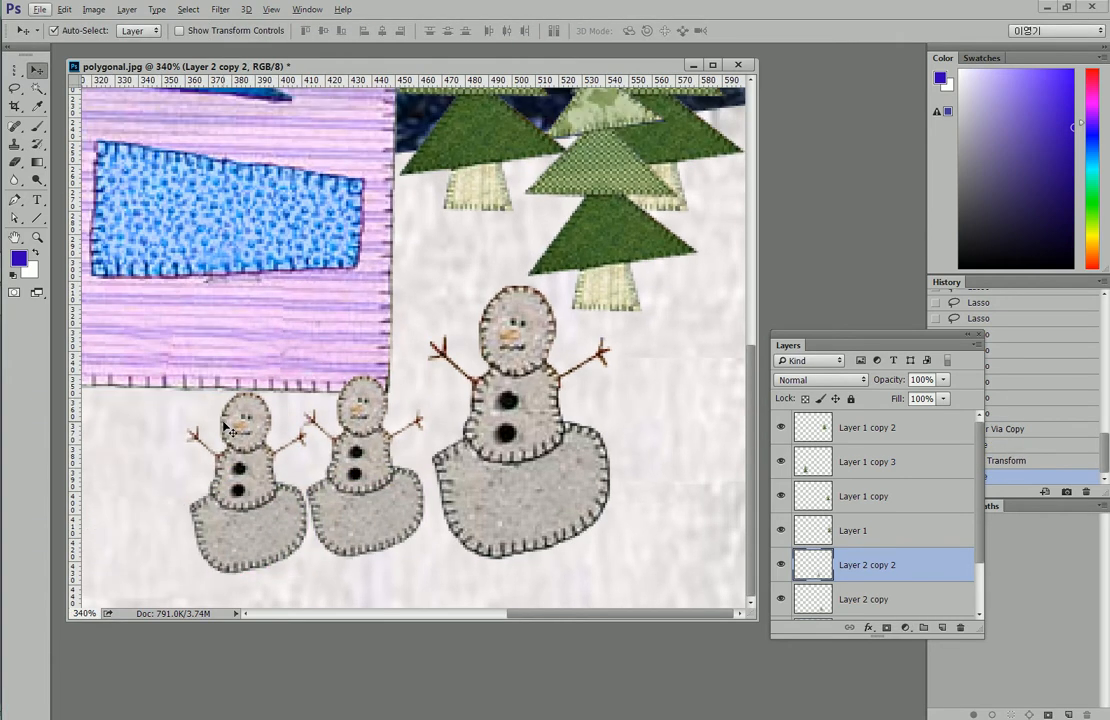
Step: Scale the leftmost snowman down further with Free Transform and line up both small copies beside the original
{"action": "key", "text": "ctrl+y"}
{"action": "key", "text": "ctrl+t"}
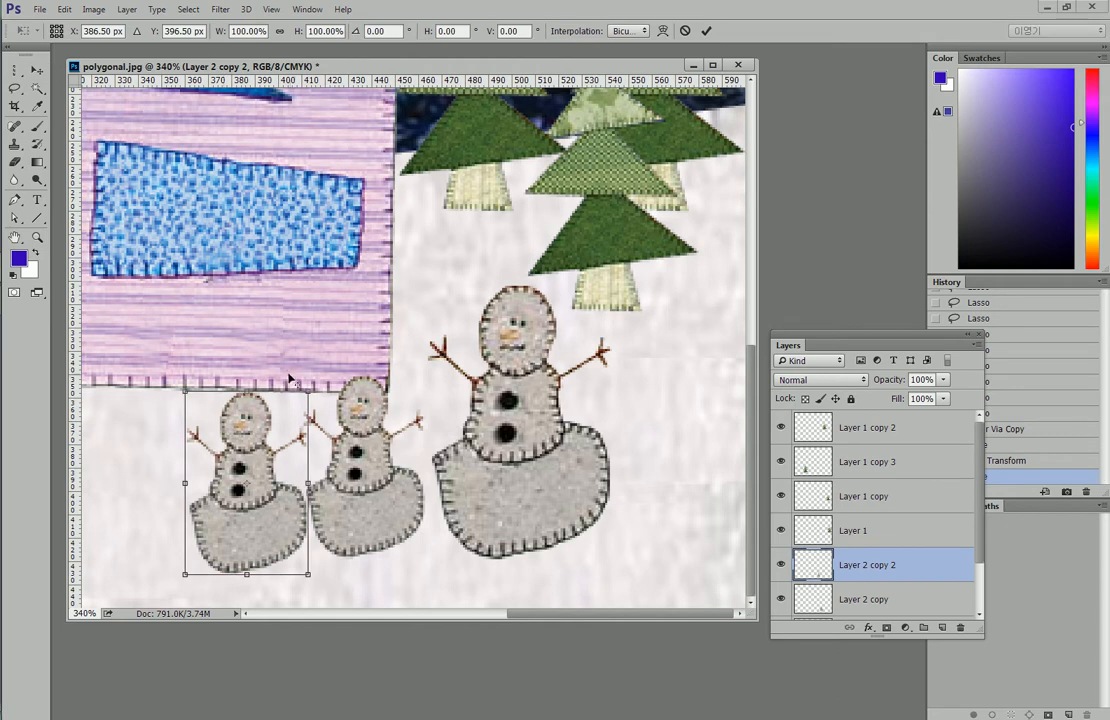
{"action": "left_click_drag", "start_coordinate": [307, 391], "coordinate": [294, 408]}
{"action": "left_click_drag", "start_coordinate": [278, 509], "coordinate": [286, 512]}
{"action": "key", "text": "Return"}
{"action": "left_click_drag", "start_coordinate": [366, 505], "coordinate": [375, 508]}
{"action": "left_click", "coordinate": [270, 514]}
{"action": "key", "text": "ctrl+y"}
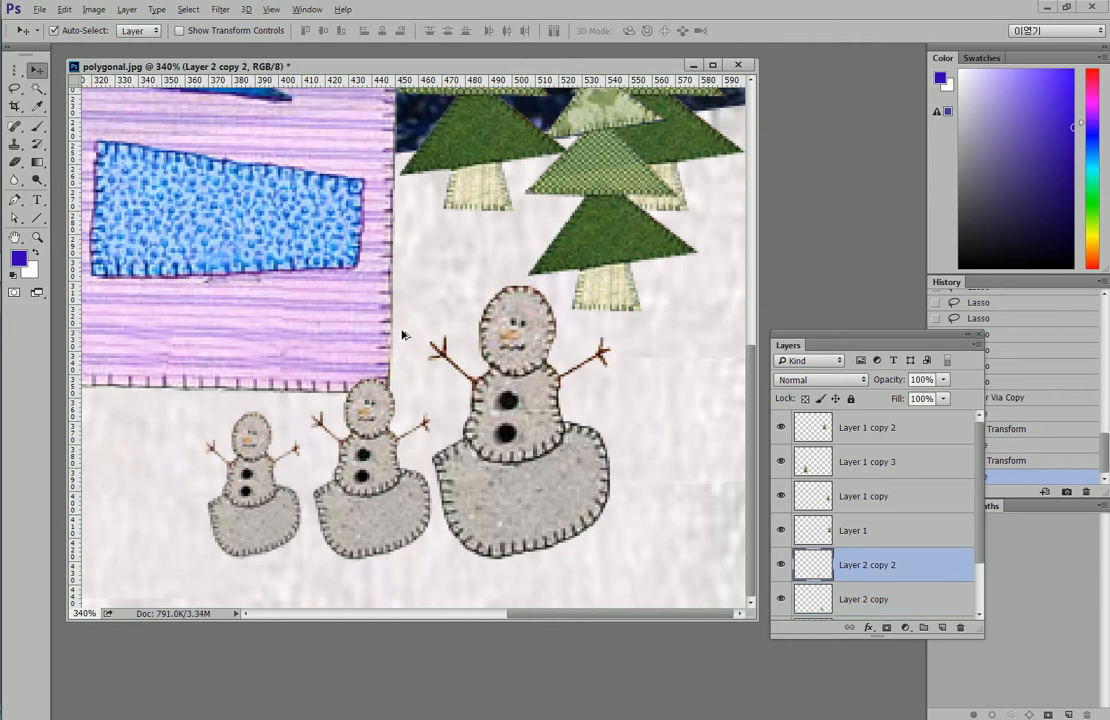
{"action": "scroll", "coordinate": [404, 333], "scroll_direction": "down", "scroll_amount": 7}
{"action": "scroll", "coordinate": [404, 341], "scroll_direction": "down", "scroll_amount": 1}
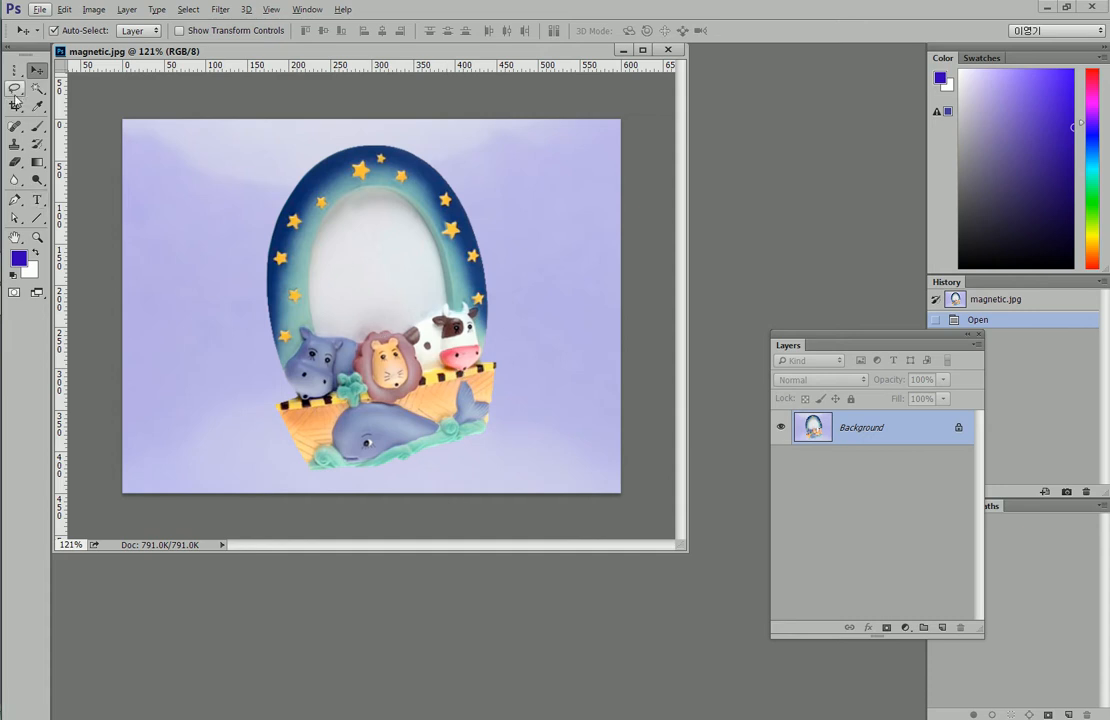
Step: Select the oval frame with the animals and boat in magnetic.jpg using the Magnetic Lasso
{"action": "left_click_drag", "start_coordinate": [15, 88], "coordinate": [57, 113]}
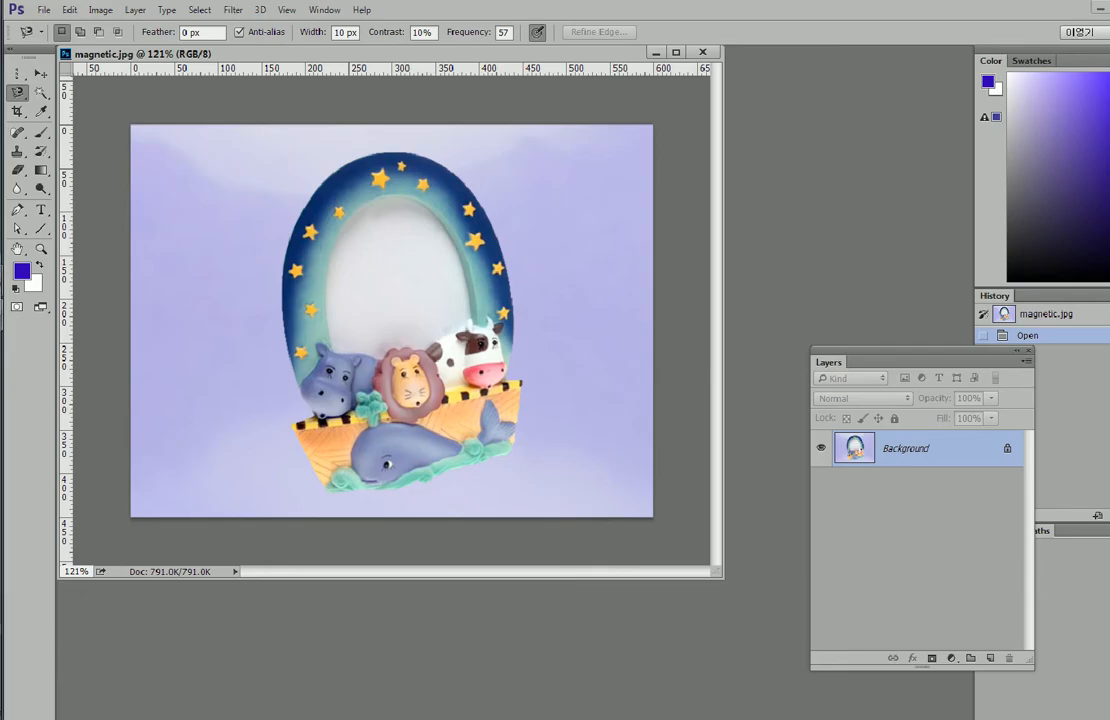
{"action": "key", "text": "alt"}
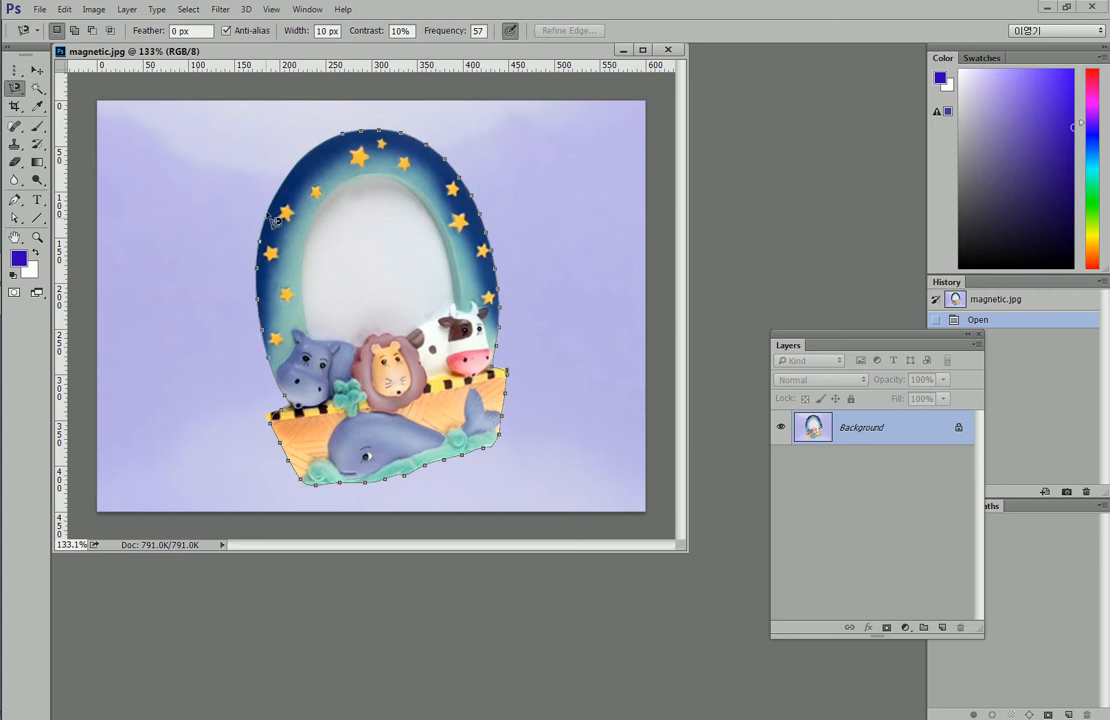
{"action": "left_click", "coordinate": [350, 142]}
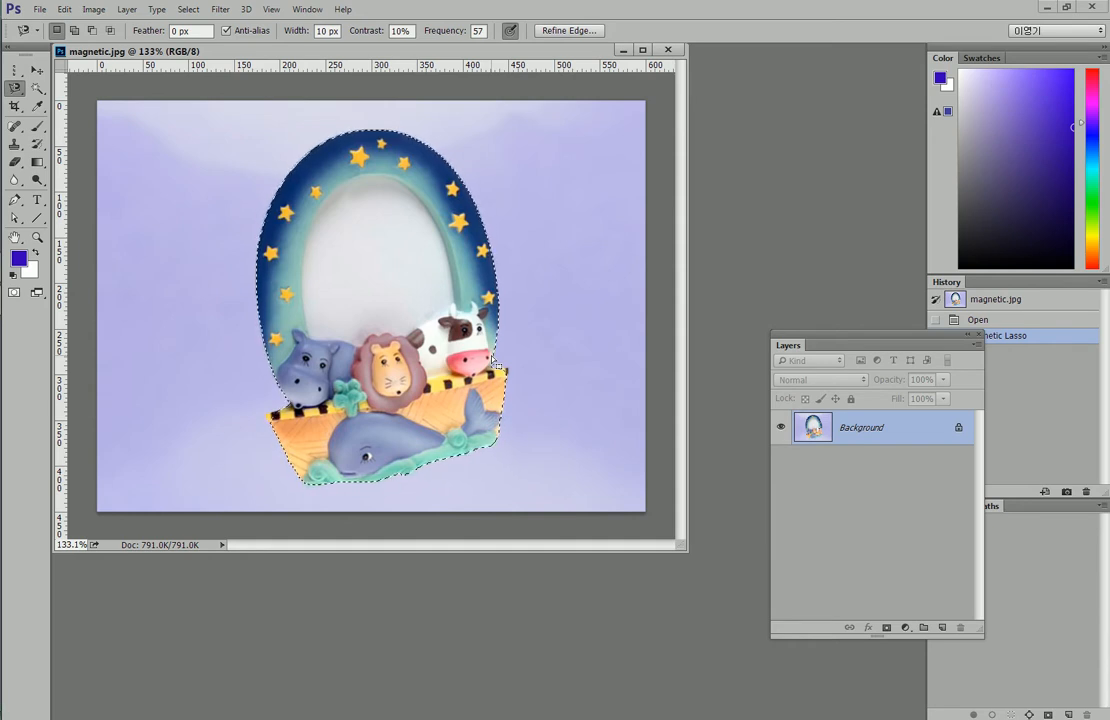
Step: Add the missed black-striped corner at the boat's upper right to the selection with the Lasso tool
{"action": "scroll", "coordinate": [530, 381], "scroll_direction": "up", "scroll_amount": 9, "text": "alt"}
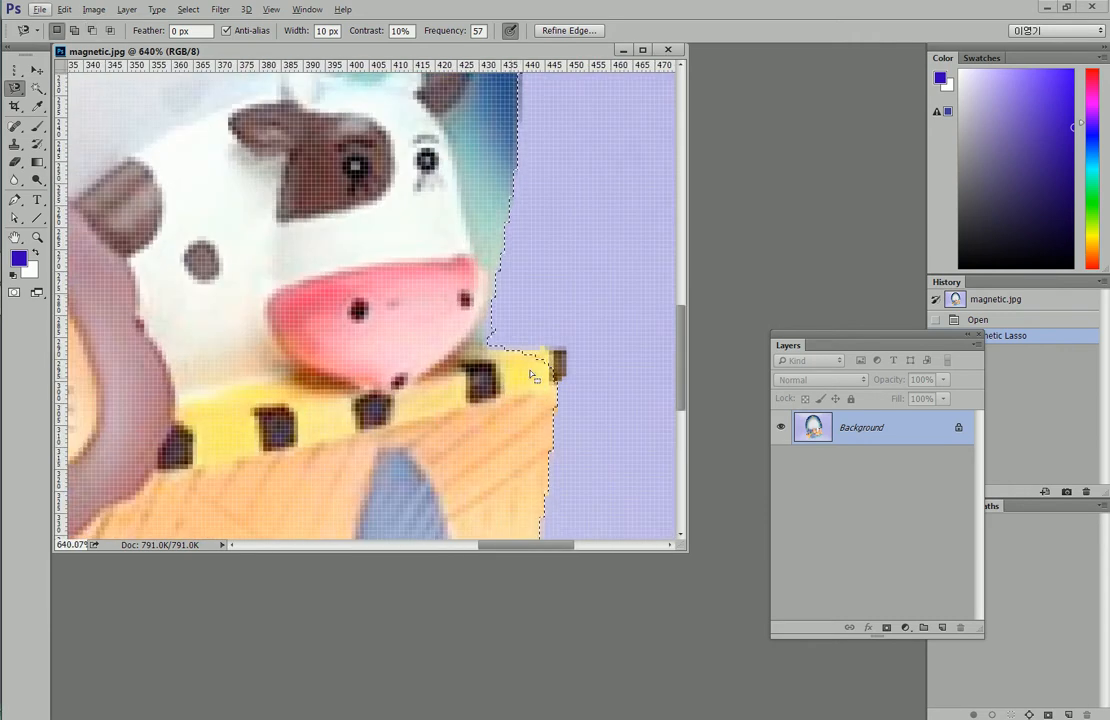
{"action": "left_click", "coordinate": [14, 91]}
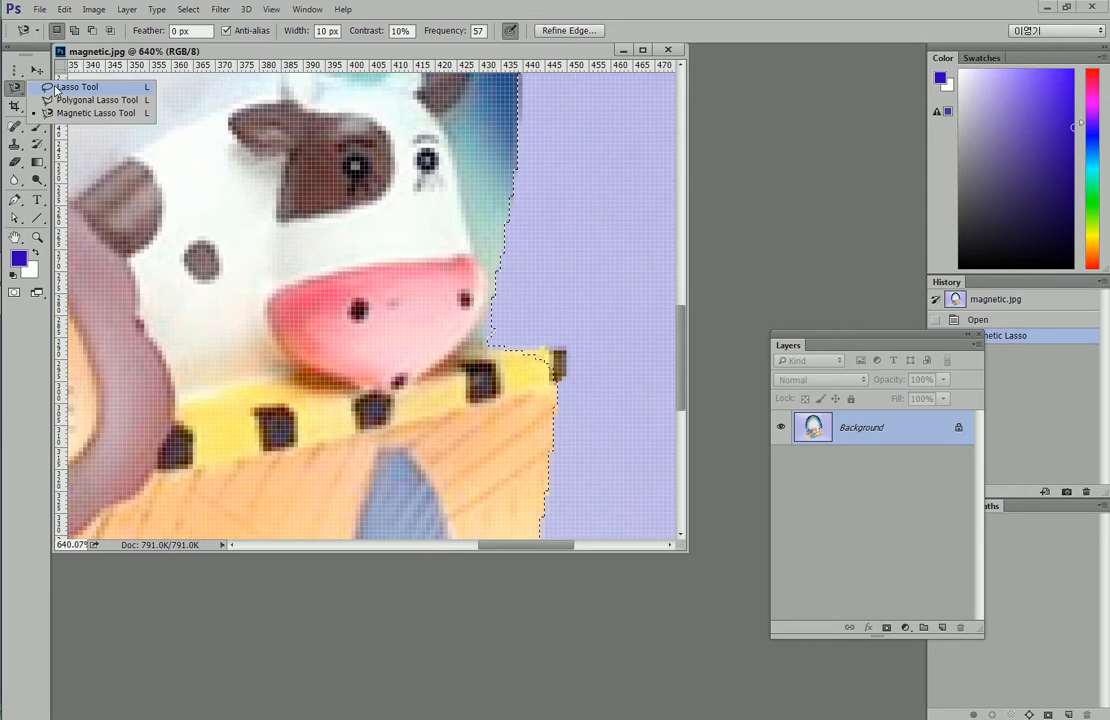
{"action": "left_click", "coordinate": [56, 89]}
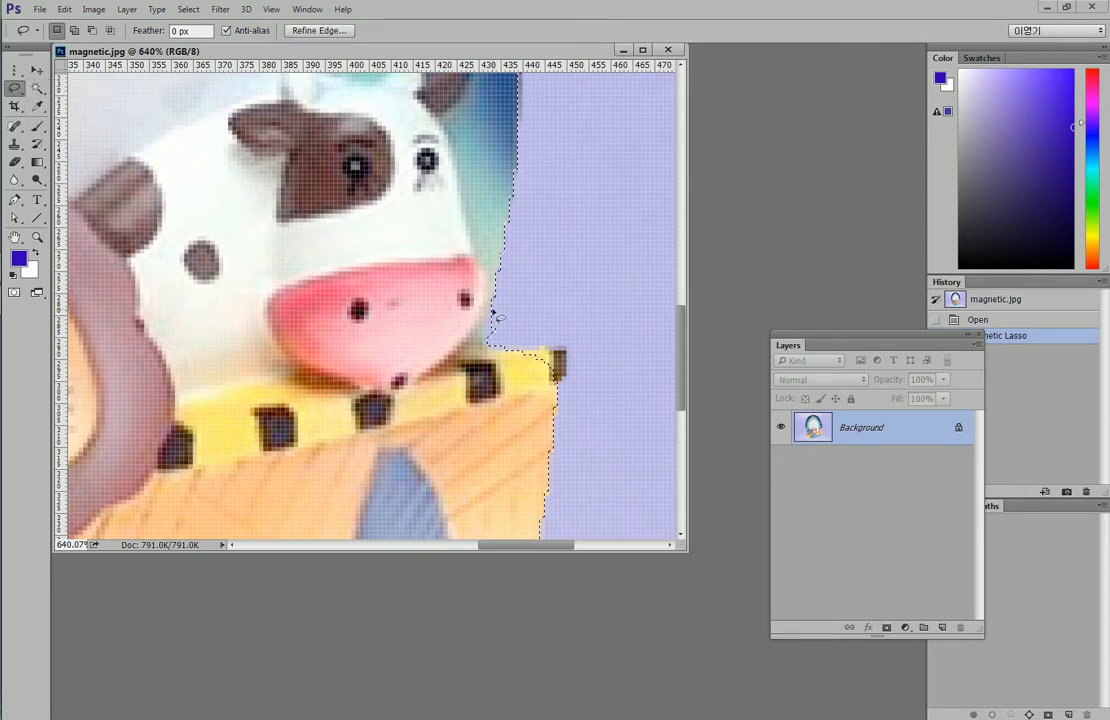
{"action": "key", "text": "alt"}
{"action": "mouse_move", "coordinate": [488, 340]}
{"action": "left_mouse_down"}
{"action": "mouse_move", "coordinate": [532, 341]}
{"action": "mouse_move", "coordinate": [528, 359]}
{"action": "mouse_move", "coordinate": [513, 361]}
{"action": "left_mouse_up"}
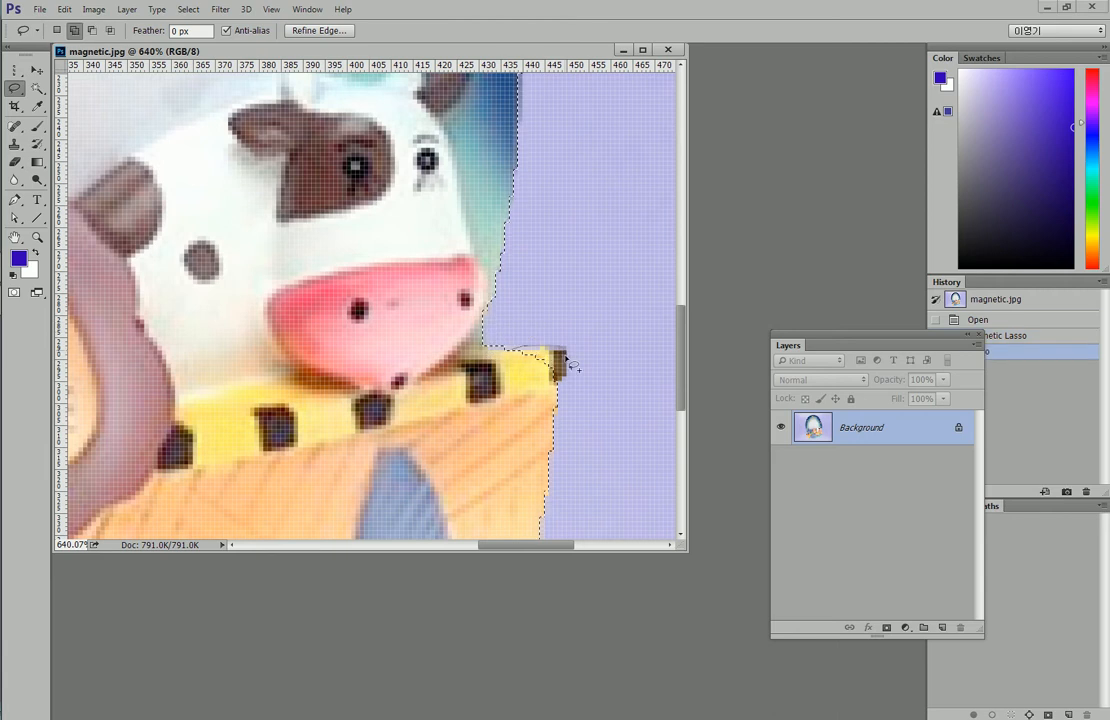
{"action": "left_click_drag", "start_coordinate": [532, 409], "coordinate": [478, 405]}
Step: Correct the remaining inaccurate edges of the frame and boat selection with freehand Lasso strokes
{"action": "key", "text": "space"}
{"action": "left_click_drag", "start_coordinate": [478, 478], "coordinate": [483, 211]}
{"action": "left_click_drag", "start_coordinate": [492, 500], "coordinate": [495, 332]}
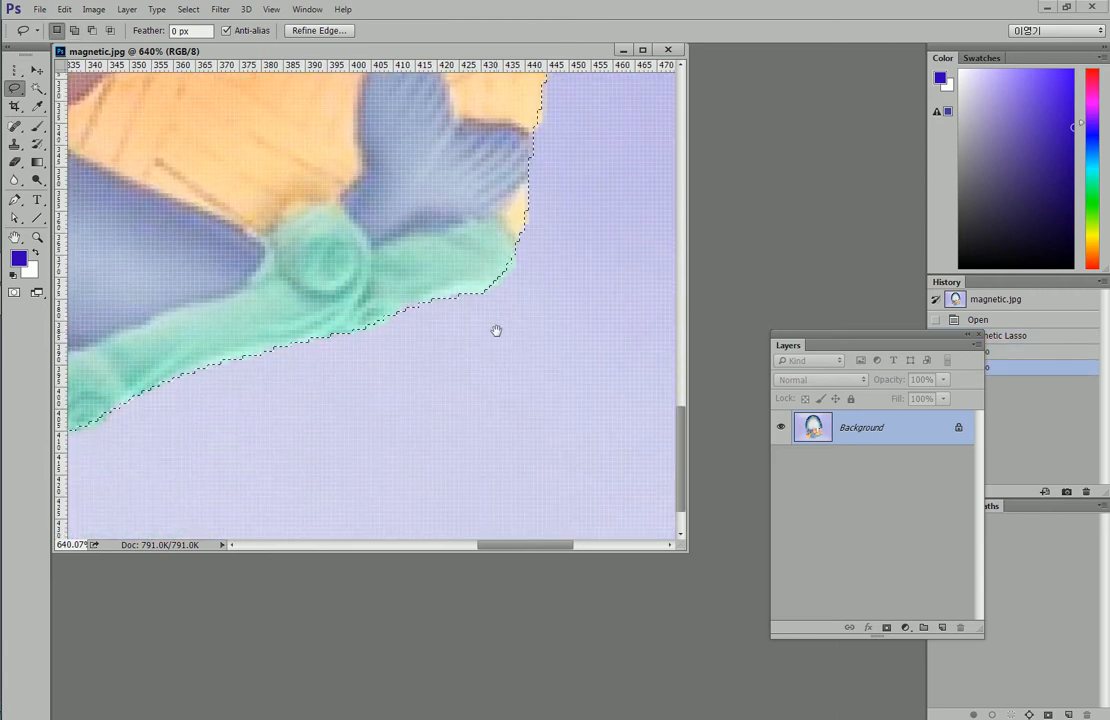
{"action": "key", "text": "shift"}
{"action": "mouse_move", "coordinate": [515, 246]}
{"action": "left_mouse_down"}
{"action": "mouse_move", "coordinate": [515, 278]}
{"action": "mouse_move", "coordinate": [414, 290]}
{"action": "mouse_move", "coordinate": [430, 262]}
{"action": "left_mouse_up"}
{"action": "key", "text": "space"}
{"action": "left_click_drag", "start_coordinate": [554, 336], "coordinate": [573, 327]}
{"action": "left_click_drag", "start_coordinate": [250, 375], "coordinate": [527, 350]}
{"action": "left_click_drag", "start_coordinate": [426, 375], "coordinate": [441, 414]}
{"action": "left_click_drag", "start_coordinate": [509, 414], "coordinate": [445, 372]}
{"action": "mouse_move", "coordinate": [394, 236]}
{"action": "left_mouse_down"}
{"action": "mouse_move", "coordinate": [420, 384]}
{"action": "mouse_move", "coordinate": [399, 325]}
{"action": "left_mouse_up"}
{"action": "mouse_move", "coordinate": [378, 279]}
{"action": "left_mouse_down"}
{"action": "mouse_move", "coordinate": [307, 298]}
{"action": "mouse_move", "coordinate": [339, 359]}
{"action": "mouse_move", "coordinate": [450, 280]}
{"action": "mouse_move", "coordinate": [416, 266]}
{"action": "mouse_move", "coordinate": [377, 219]}
{"action": "left_mouse_up"}
{"action": "scroll", "coordinate": [420, 222], "scroll_direction": "down", "scroll_amount": 3}
{"action": "scroll", "coordinate": [420, 228], "scroll_direction": "down", "scroll_amount": 5}
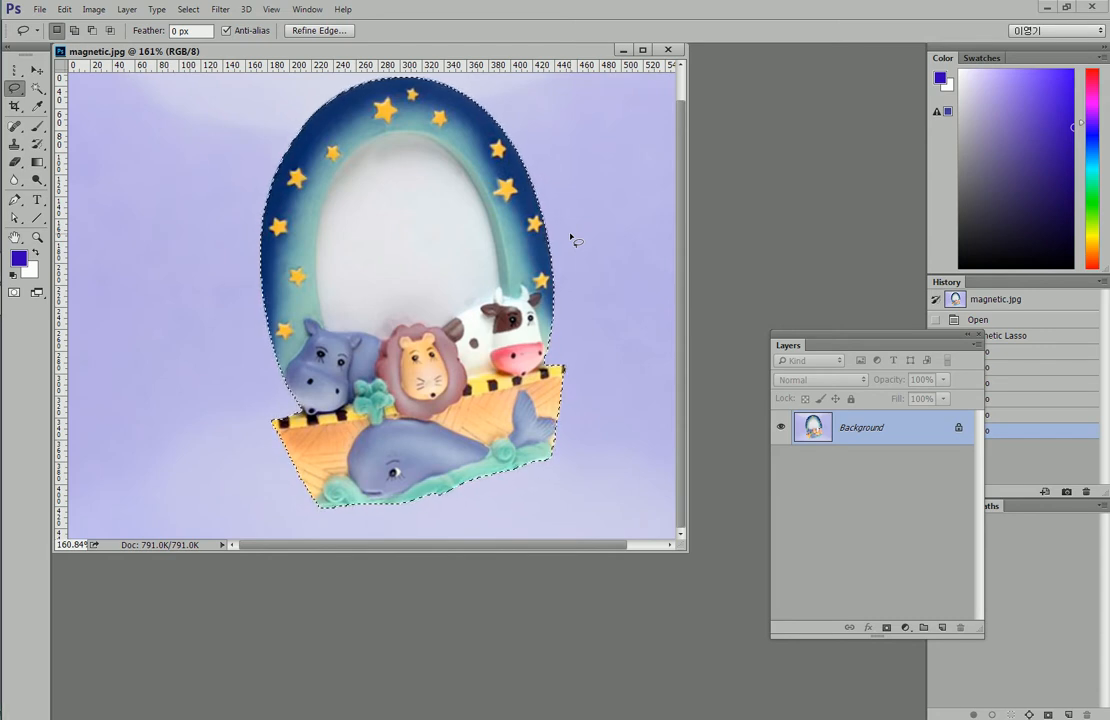
Step: Copy the selected frame to a new layer with Layer Via Copy, keep Layer 1 active, and reposition the Layers panel
{"action": "left_click", "coordinate": [397, 380]}
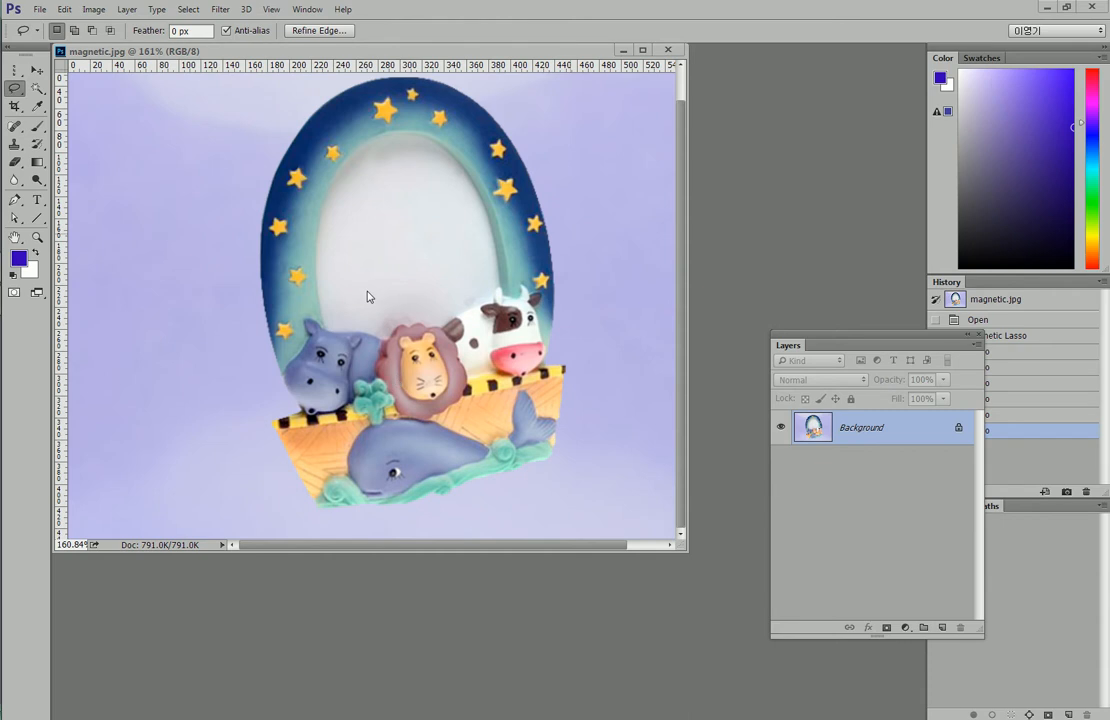
{"action": "key", "text": "ctrl+shift+d"}
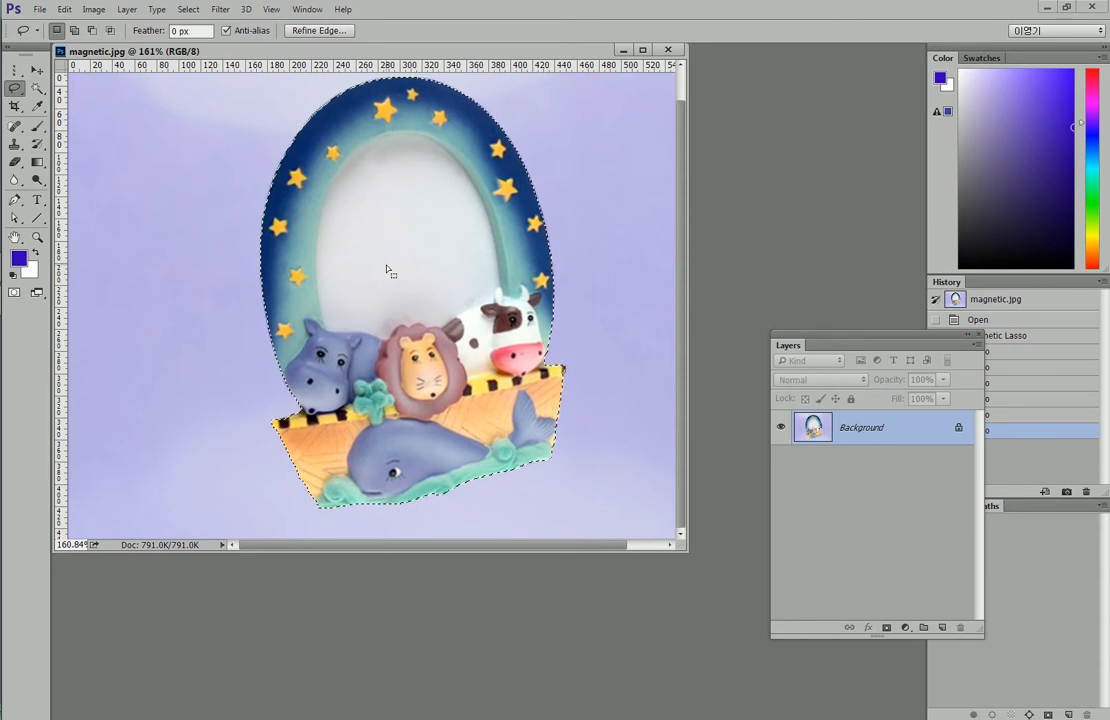
{"action": "scroll", "coordinate": [334, 266], "scroll_direction": "down", "scroll_amount": 1}
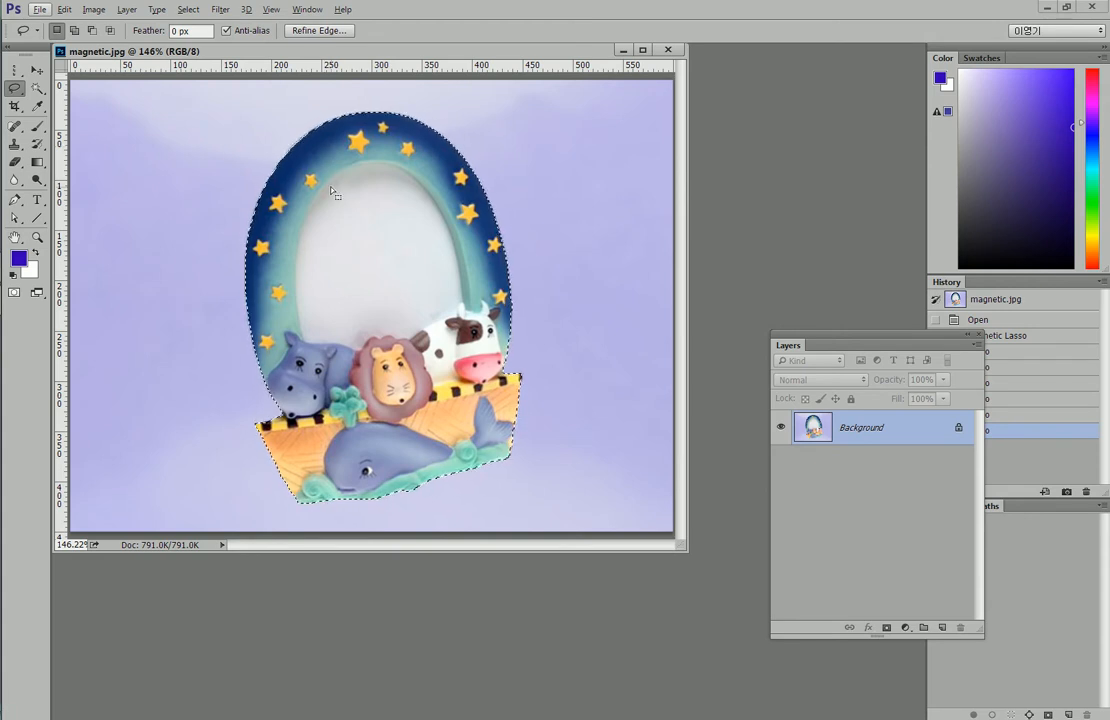
{"action": "right_click", "coordinate": [293, 240]}
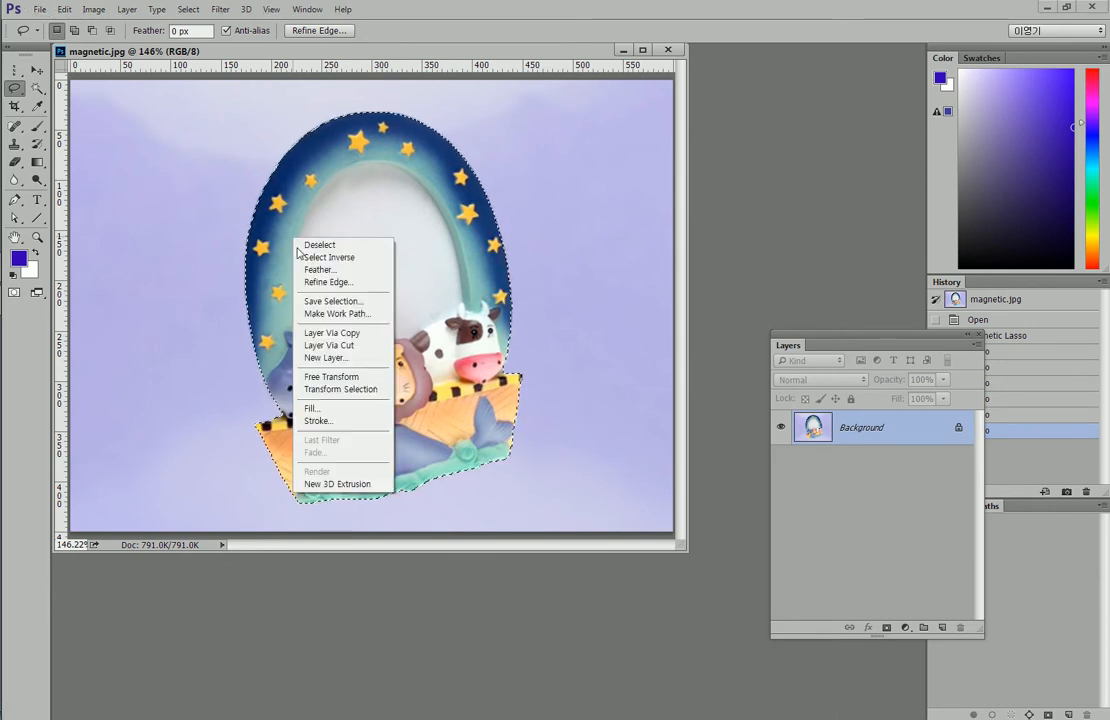
{"action": "left_click", "coordinate": [370, 334]}
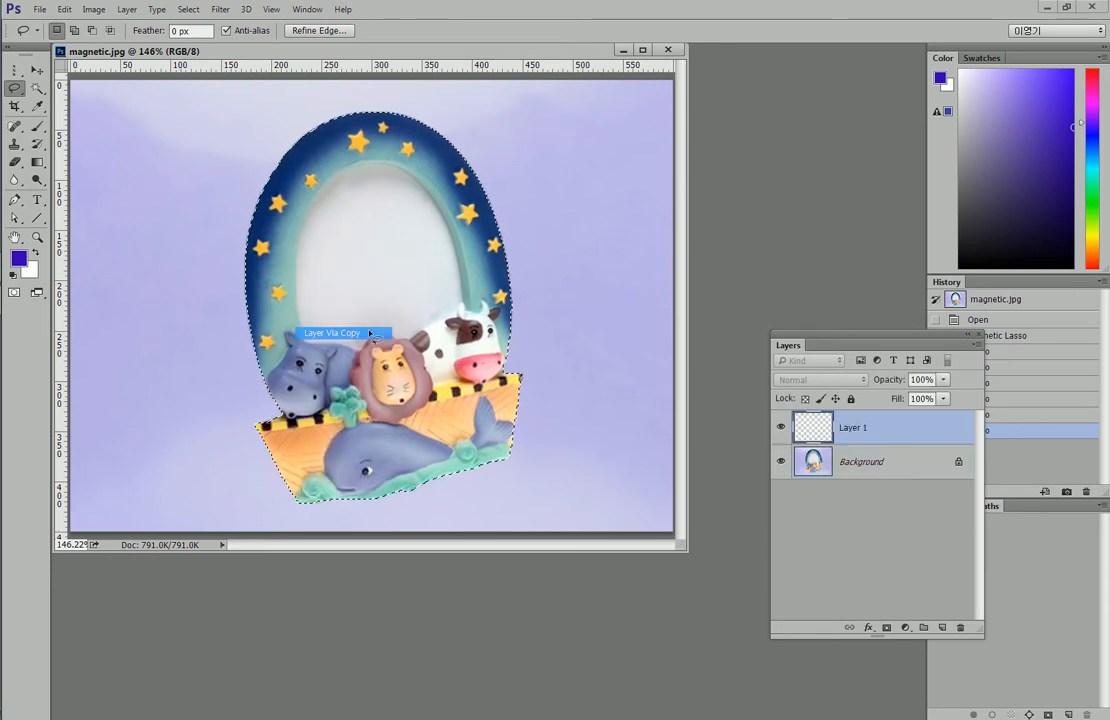
{"action": "left_click", "coordinate": [896, 456]}
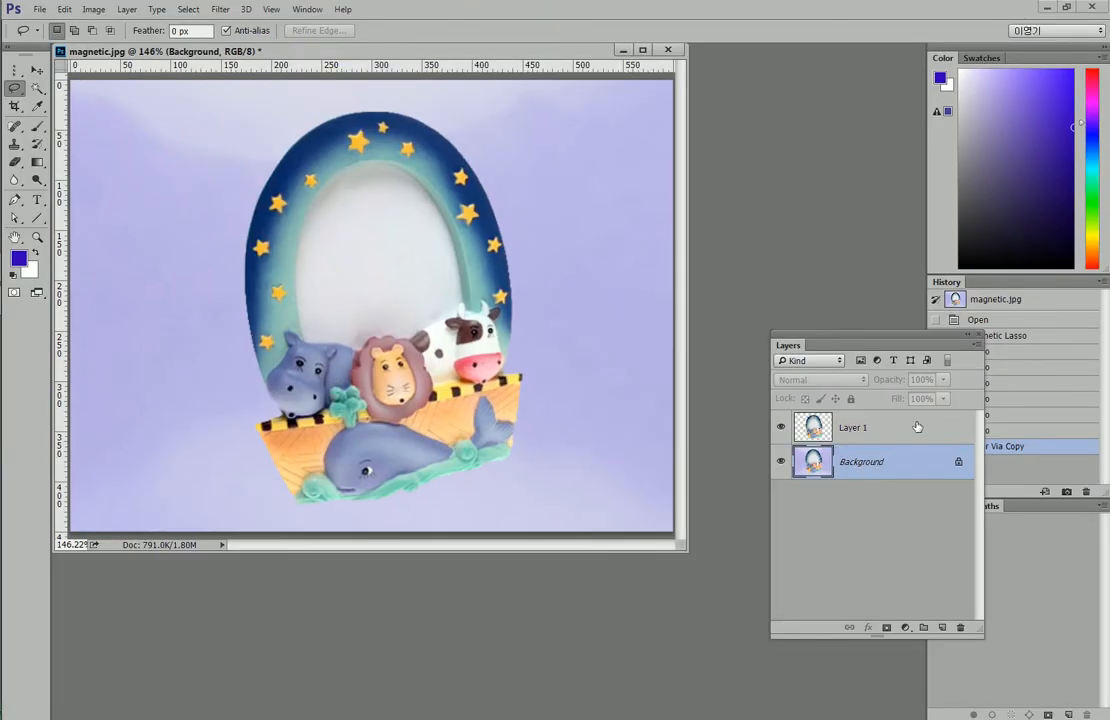
{"action": "left_click", "coordinate": [704, 372]}
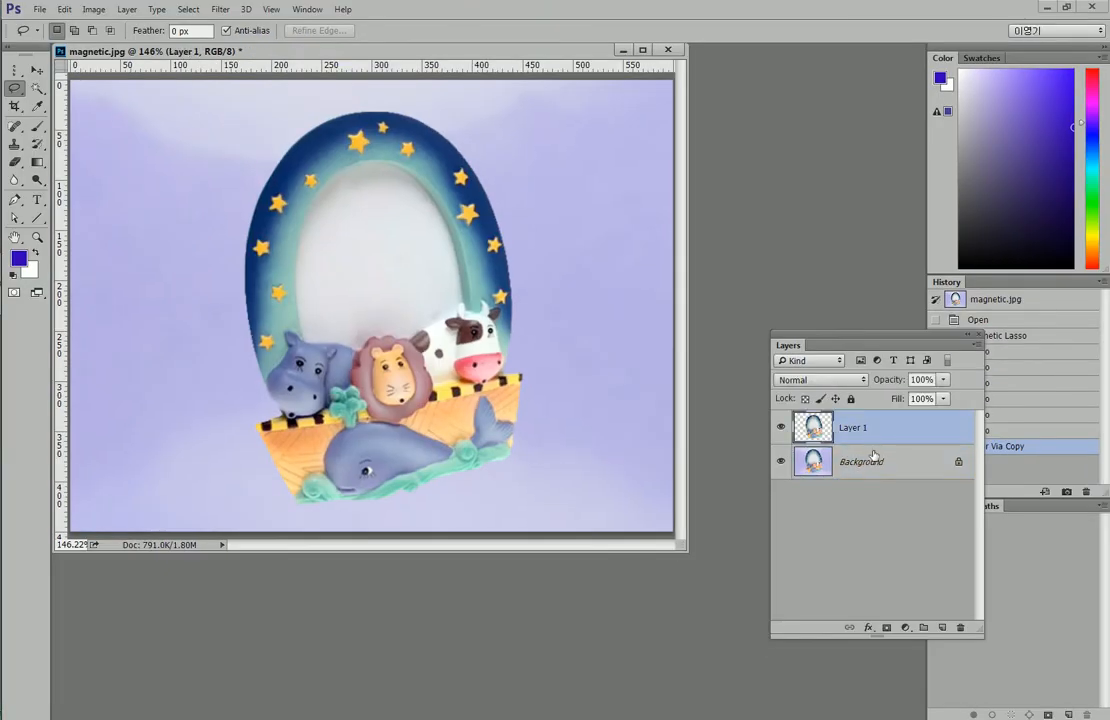
{"action": "left_click_drag", "start_coordinate": [869, 343], "coordinate": [813, 83]}
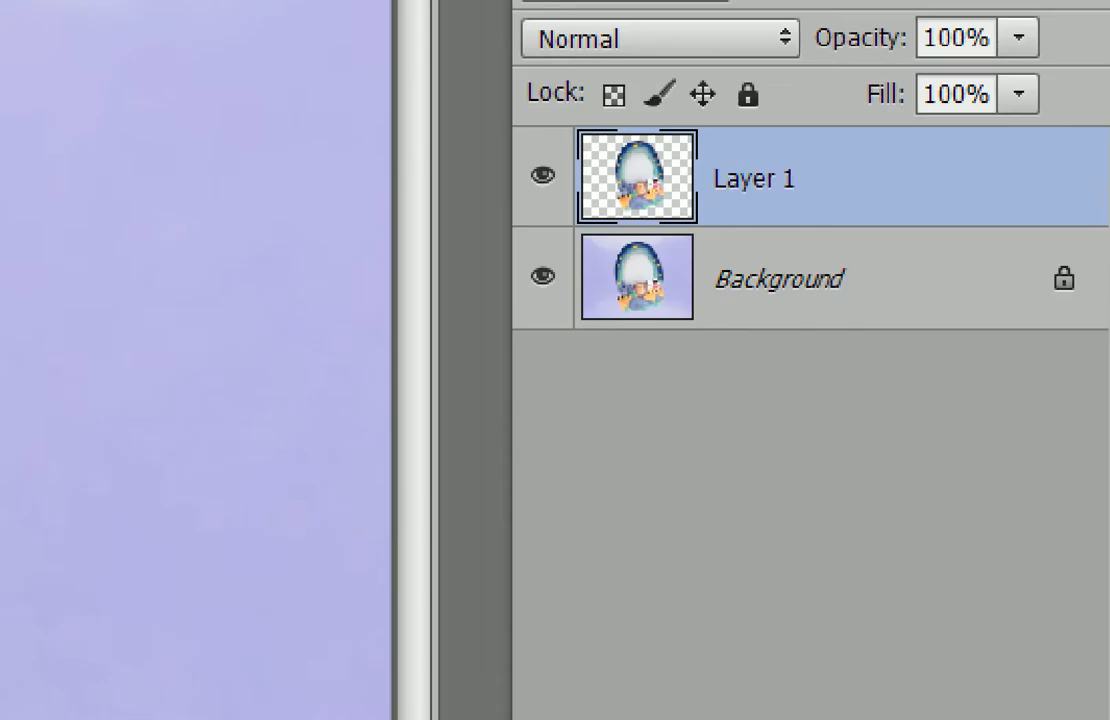
{"action": "left_click", "coordinate": [799, 155]}
{"action": "left_click_drag", "start_coordinate": [657, 132], "coordinate": [698, 192]}
{"action": "left_click_drag", "start_coordinate": [576, 228], "coordinate": [614, 246]}
{"action": "left_click_drag", "start_coordinate": [676, 156], "coordinate": [792, 218]}
{"action": "mouse_move", "coordinate": [558, 88]}
{"action": "left_mouse_down"}
{"action": "mouse_move", "coordinate": [538, 180]}
{"action": "mouse_move", "coordinate": [513, 145]}
{"action": "mouse_move", "coordinate": [566, 150]}
{"action": "left_mouse_up"}
{"action": "mouse_move", "coordinate": [745, 101]}
{"action": "left_mouse_down"}
{"action": "mouse_move", "coordinate": [713, 207]}
{"action": "mouse_move", "coordinate": [730, 198]}
{"action": "left_mouse_up"}
{"action": "left_click", "coordinate": [758, 202]}
{"action": "mouse_move", "coordinate": [1010, 152]}
{"action": "left_mouse_down"}
{"action": "mouse_move", "coordinate": [973, 152]}
{"action": "mouse_move", "coordinate": [936, 213]}
{"action": "mouse_move", "coordinate": [1023, 228]}
{"action": "mouse_move", "coordinate": [1022, 146]}
{"action": "left_mouse_up"}
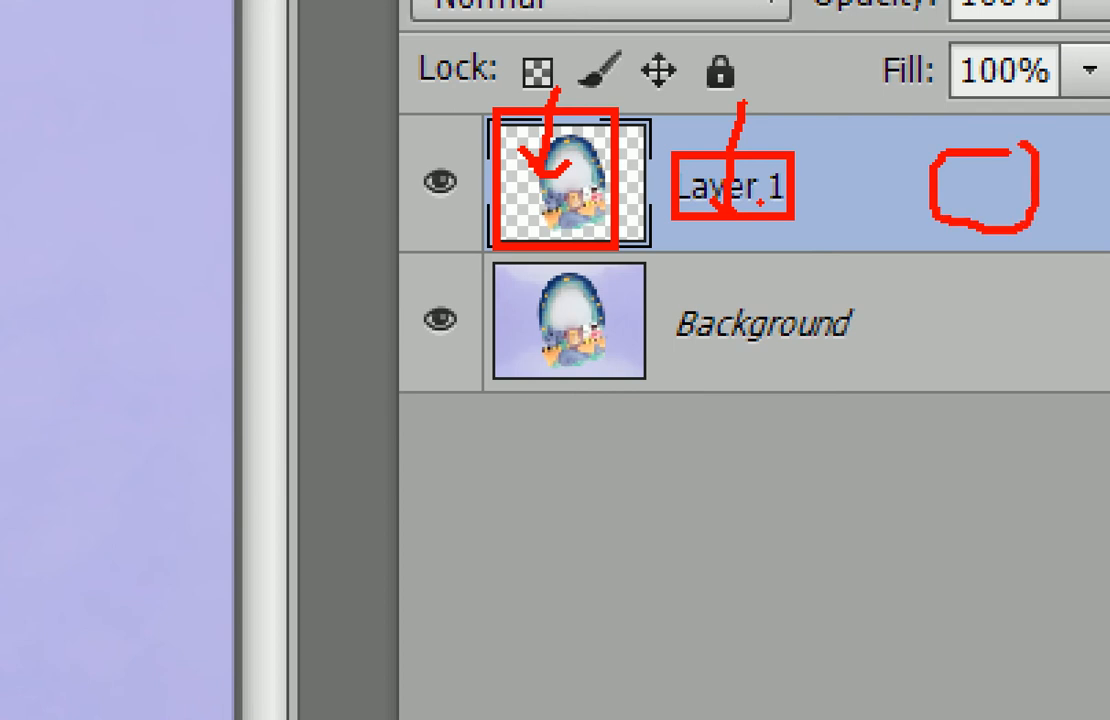
{"action": "key", "text": "Escape"}
Step: Open the Blending Options for Layer 1 and move the Layer Style dialog off the frame
{"action": "right_click", "coordinate": [844, 165]}
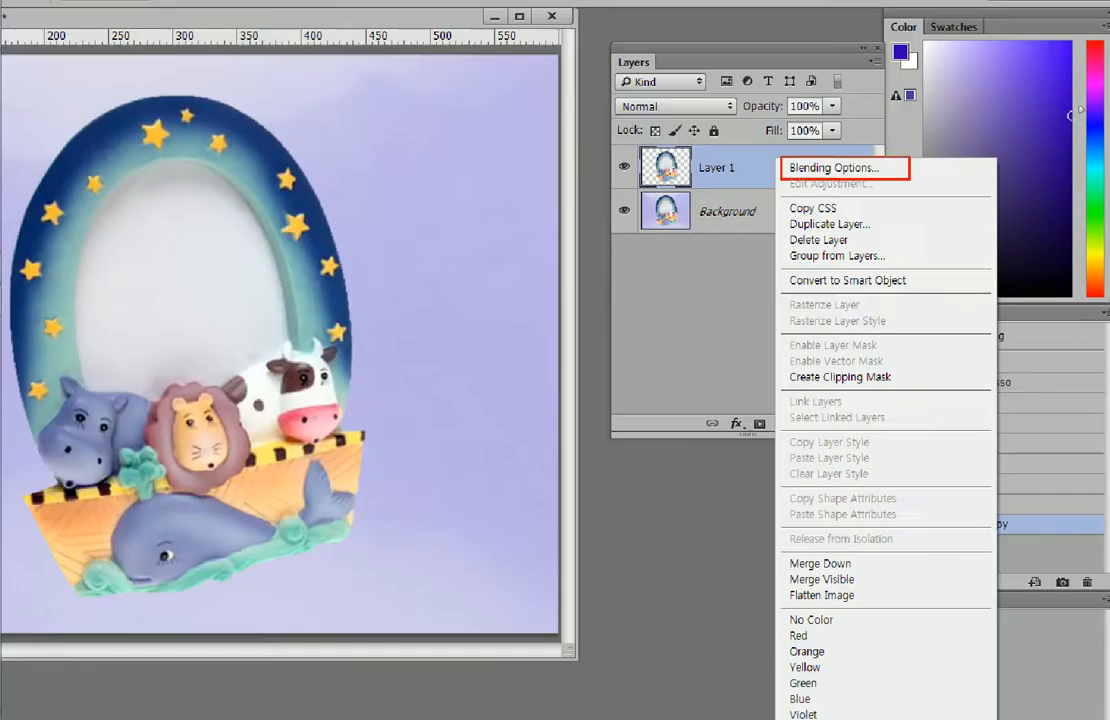
{"action": "left_click", "coordinate": [834, 167]}
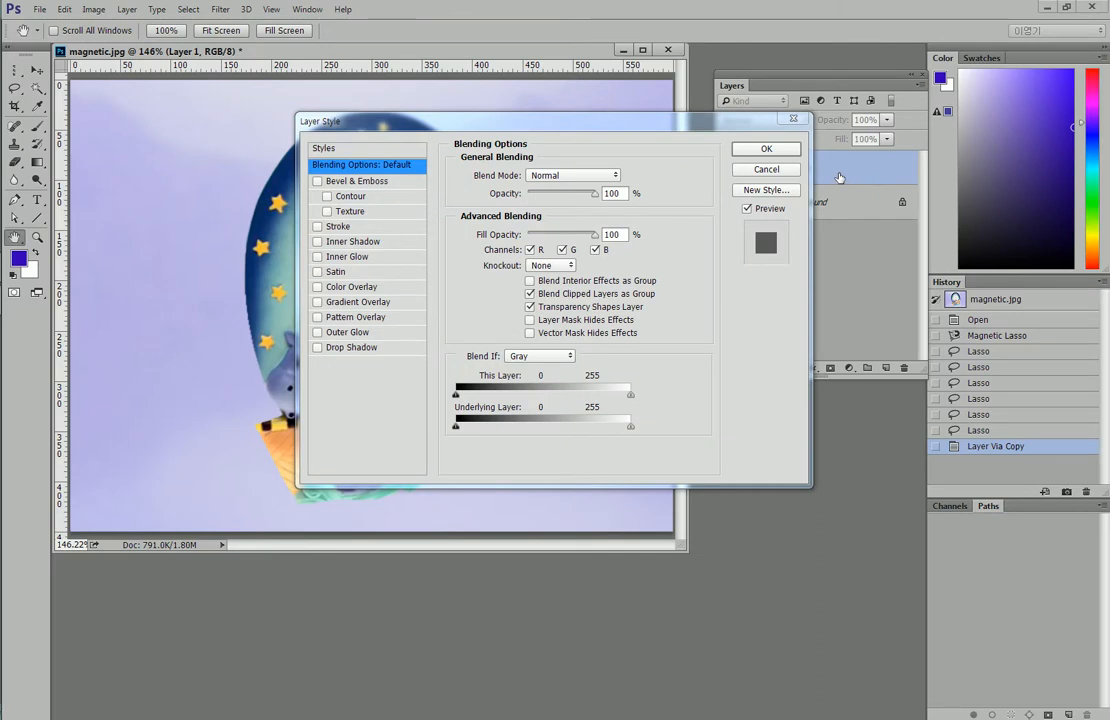
{"action": "left_click_drag", "start_coordinate": [560, 121], "coordinate": [796, 104]}
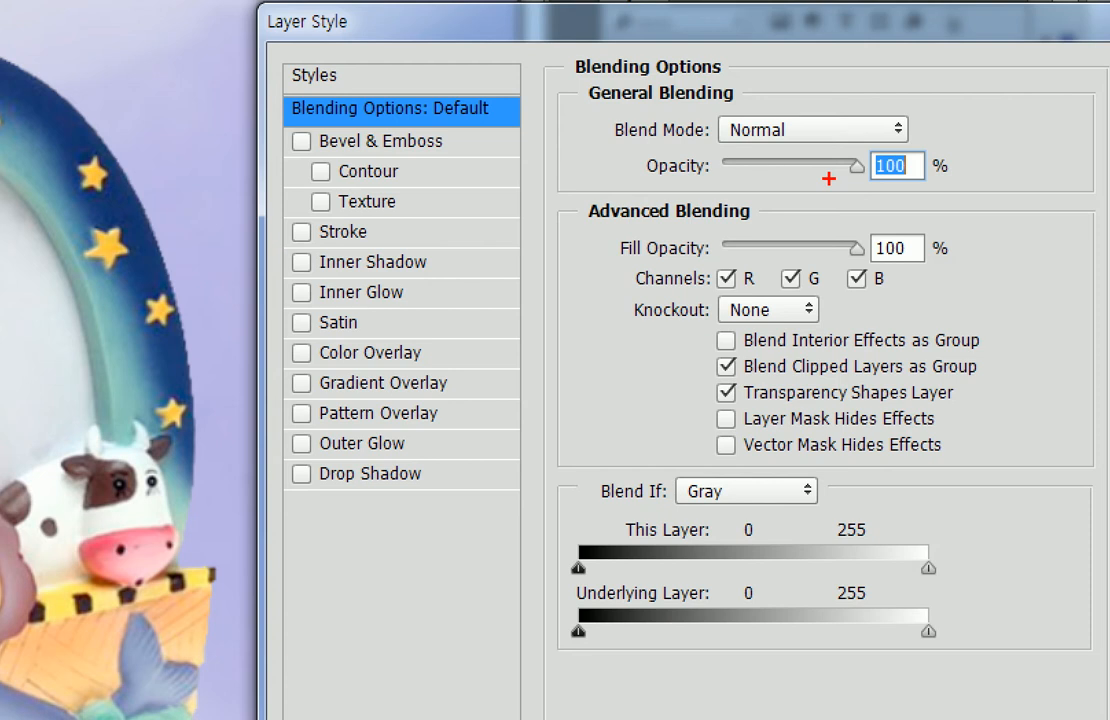
{"action": "key", "text": "Escape"}
{"action": "left_click_drag", "start_coordinate": [733, 100], "coordinate": [243, 65]}
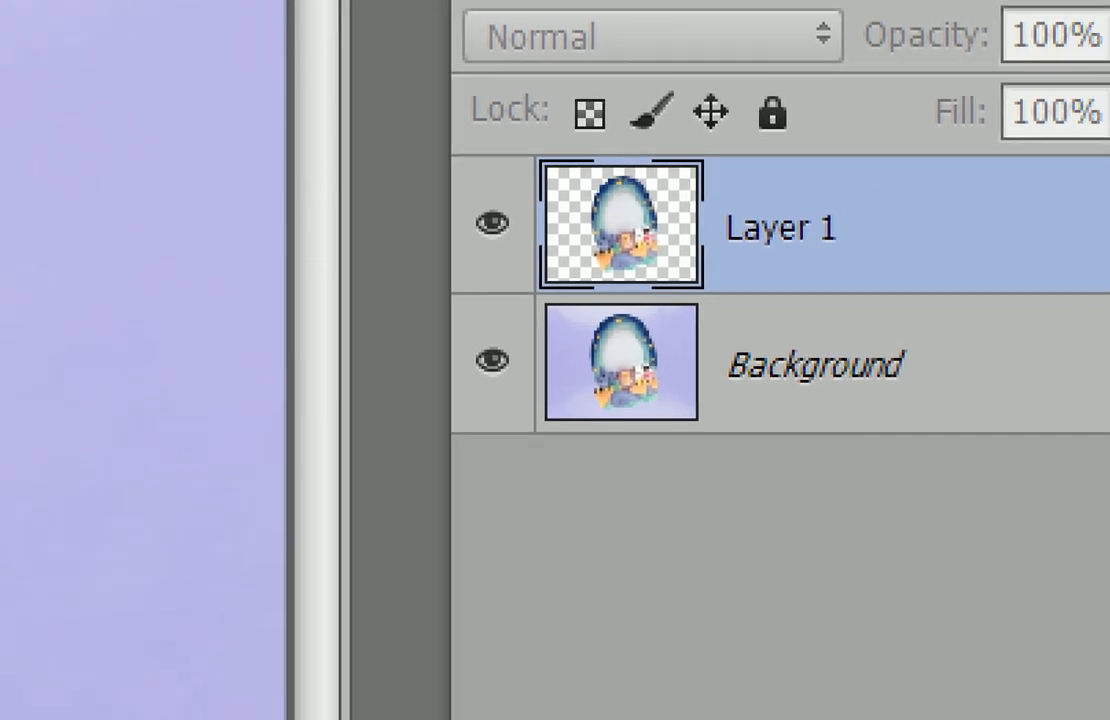
{"action": "double_click", "coordinate": [950, 228]}
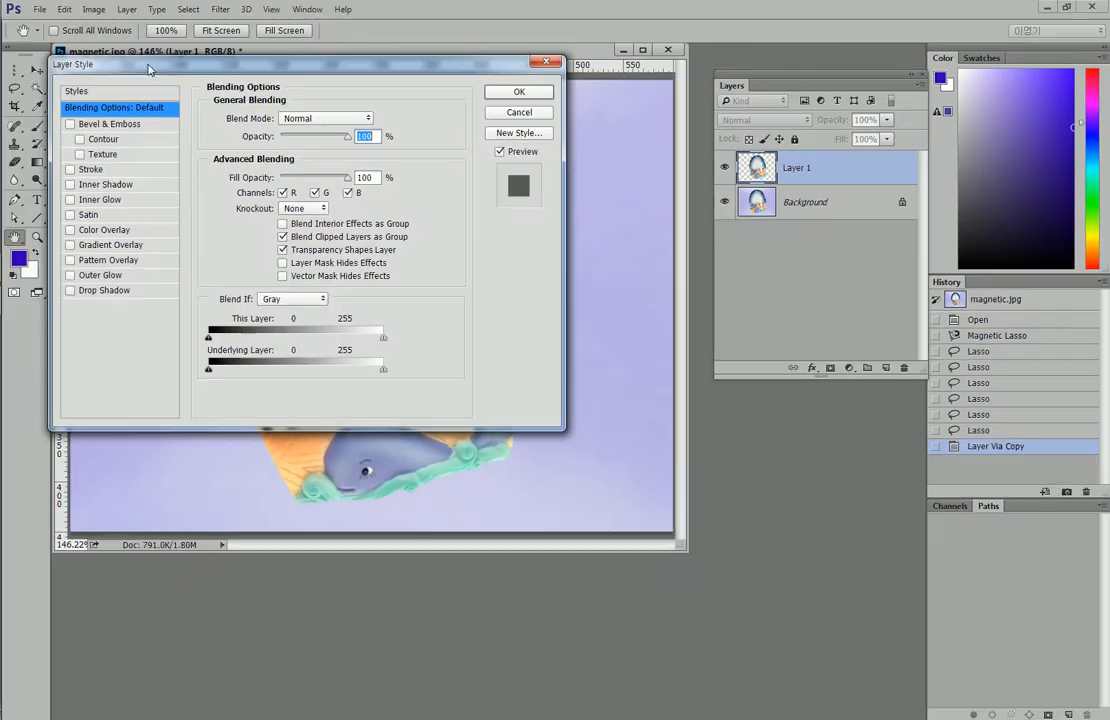
{"action": "left_click_drag", "start_coordinate": [348, 66], "coordinate": [786, 97]}
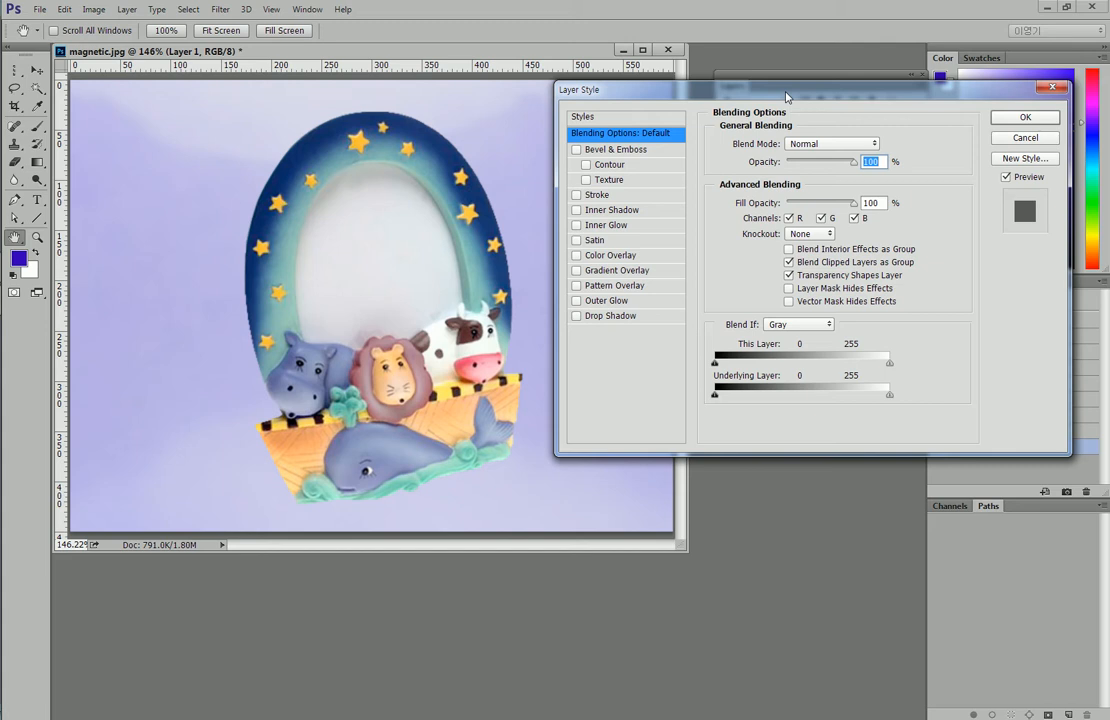
{"action": "left_click_drag", "start_coordinate": [787, 97], "coordinate": [729, 120]}
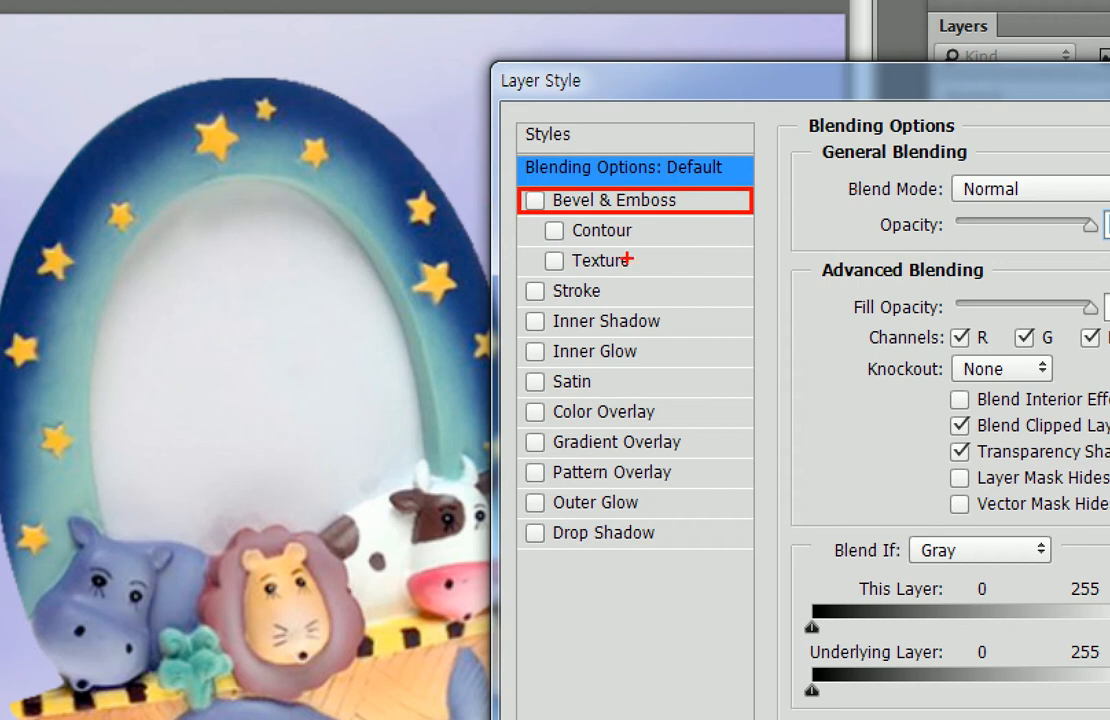
Step: Enable Bevel & Emboss for Layer 1 and reposition the dialog beside the frame
{"action": "mouse_move", "coordinate": [521, 186]}
{"action": "left_mouse_down"}
{"action": "mouse_move", "coordinate": [536, 205]}
{"action": "mouse_move", "coordinate": [555, 190]}
{"action": "left_mouse_up"}
{"action": "left_click_drag", "start_coordinate": [568, 203], "coordinate": [605, 212]}
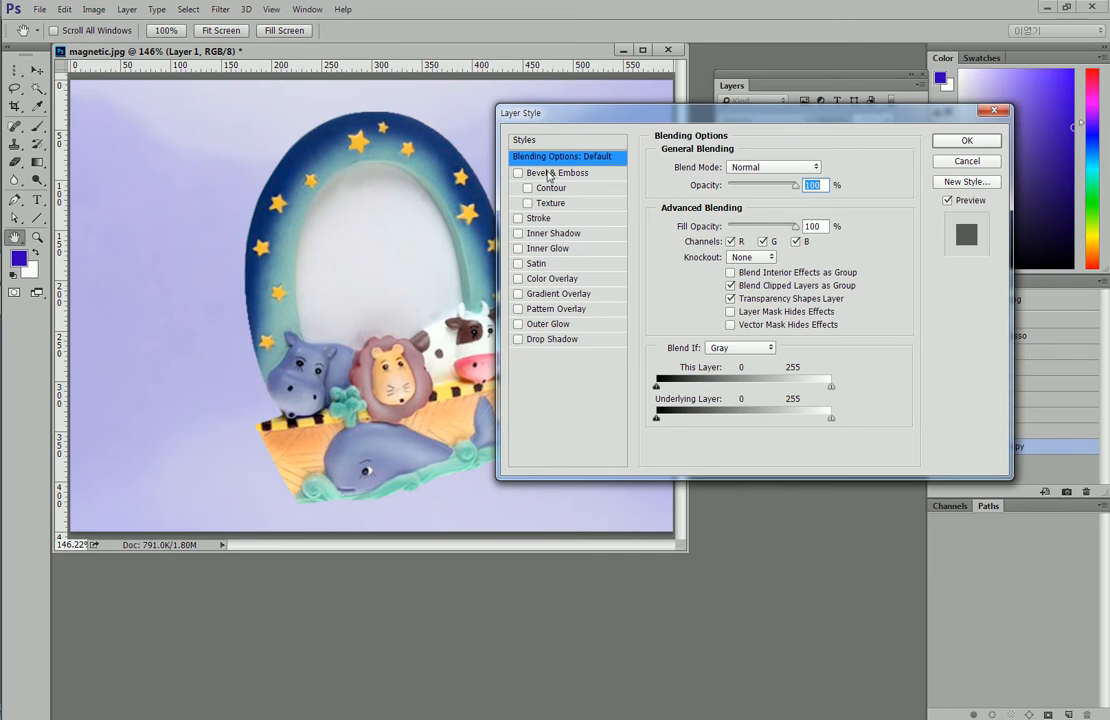
{"action": "left_click", "coordinate": [548, 174]}
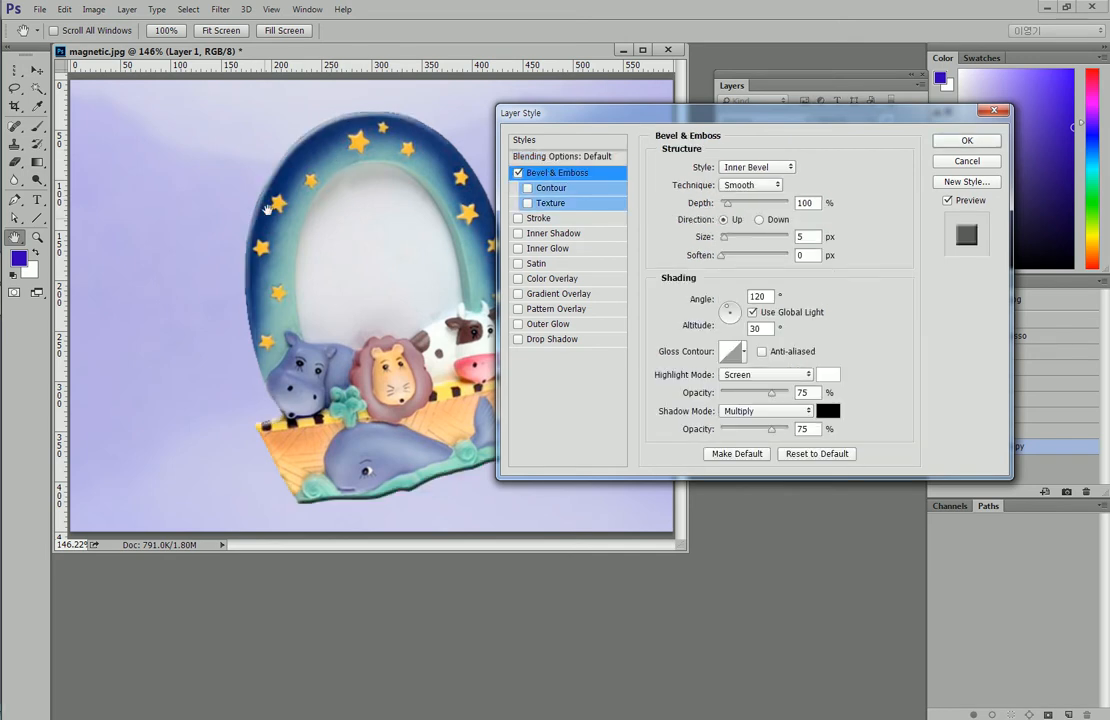
{"action": "left_click_drag", "start_coordinate": [607, 110], "coordinate": [705, 63]}
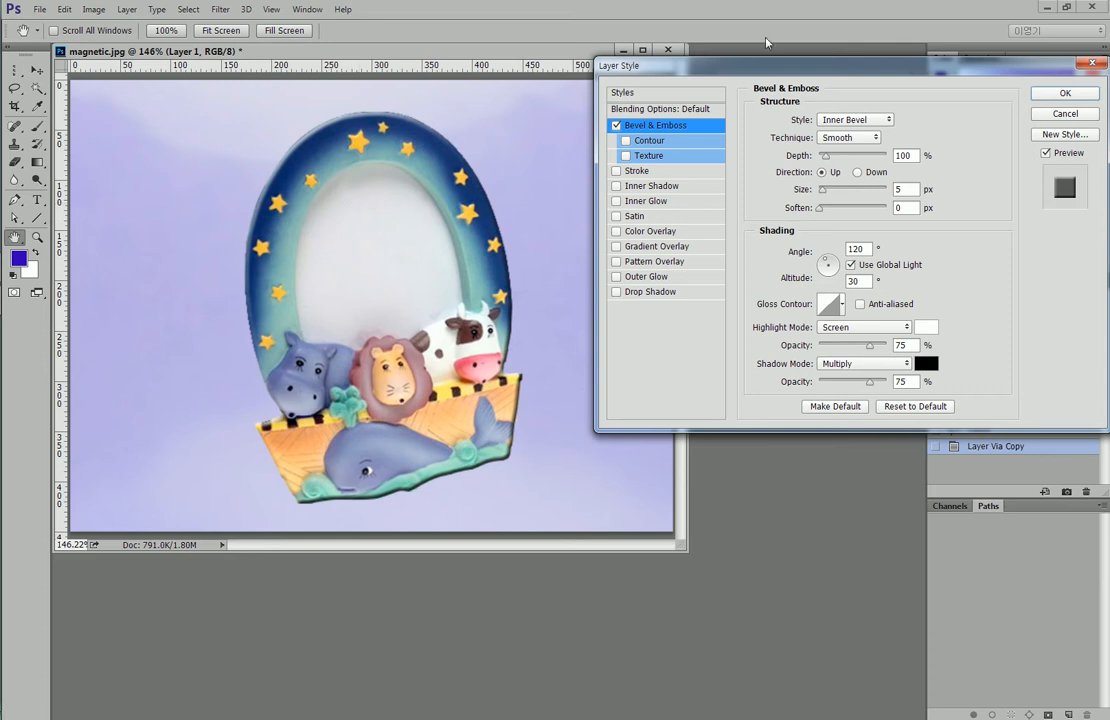
{"action": "left_click_drag", "start_coordinate": [748, 66], "coordinate": [666, 44]}
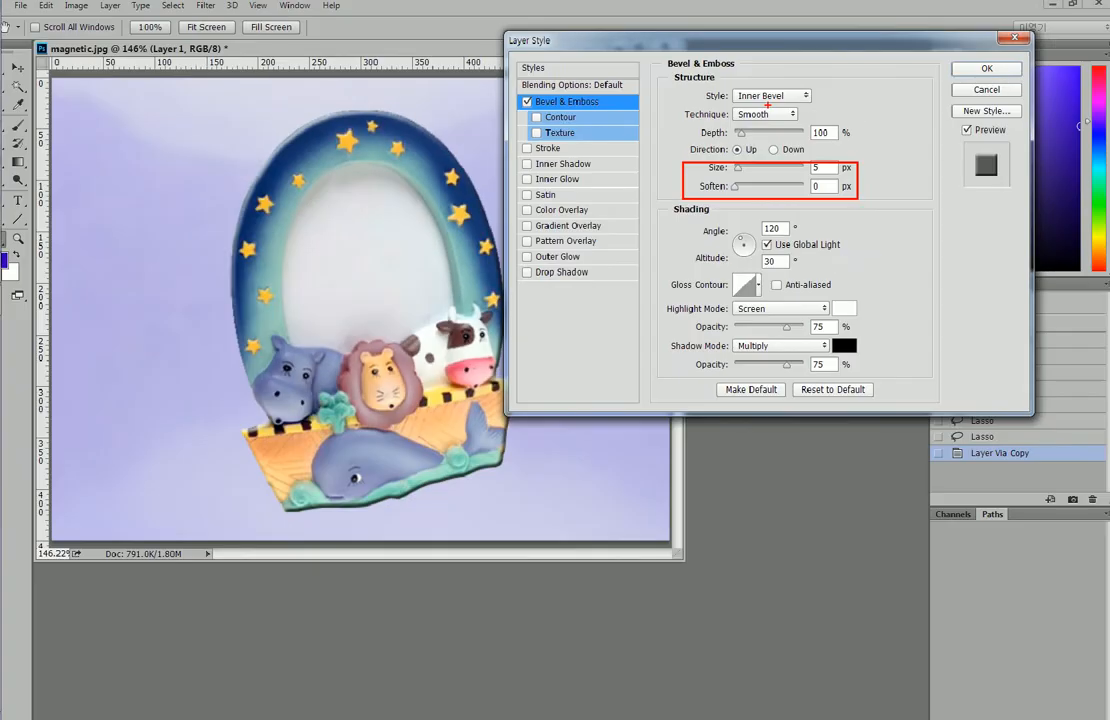
Step: Set the Bevel & Emboss size to 15 px and soften to 10 px
{"action": "left_click_drag", "start_coordinate": [671, 159], "coordinate": [747, 171]}
{"action": "type", "text": "15"}
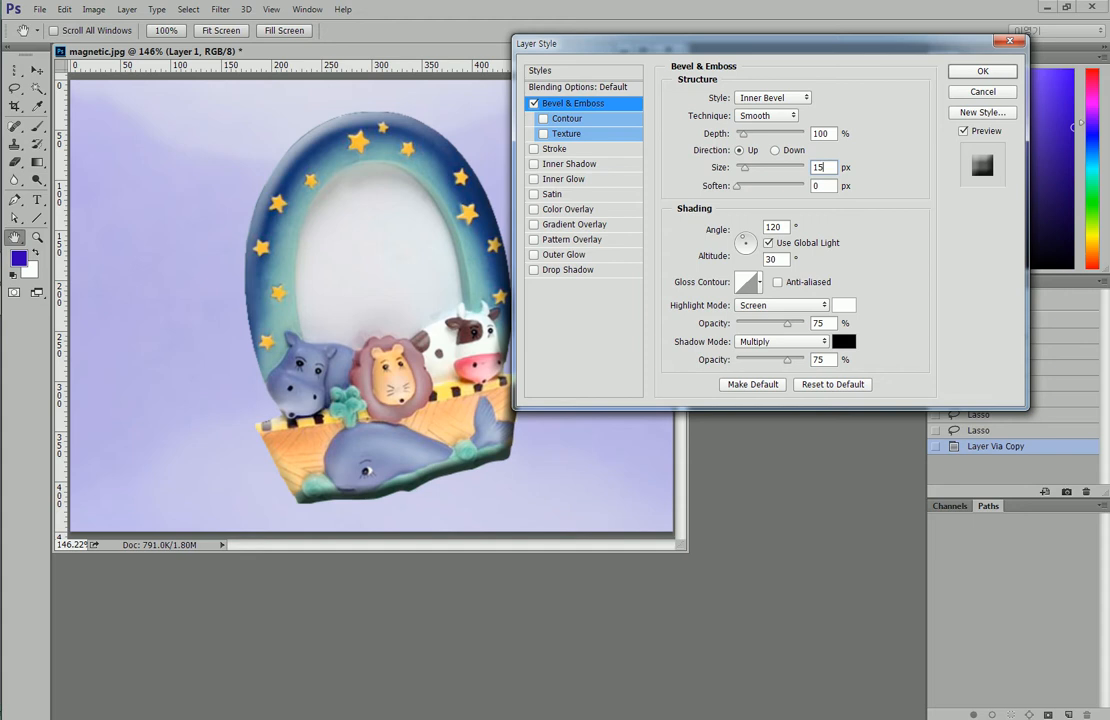
{"action": "mouse_move", "coordinate": [737, 187]}
{"action": "left_mouse_down"}
{"action": "mouse_move", "coordinate": [795, 194]}
{"action": "mouse_move", "coordinate": [743, 199]}
{"action": "mouse_move", "coordinate": [817, 198]}
{"action": "mouse_move", "coordinate": [706, 199]}
{"action": "mouse_move", "coordinate": [818, 194]}
{"action": "mouse_move", "coordinate": [738, 188]}
{"action": "mouse_move", "coordinate": [752, 170]}
{"action": "mouse_move", "coordinate": [818, 196]}
{"action": "mouse_move", "coordinate": [741, 180]}
{"action": "mouse_move", "coordinate": [744, 171]}
{"action": "left_mouse_up"}
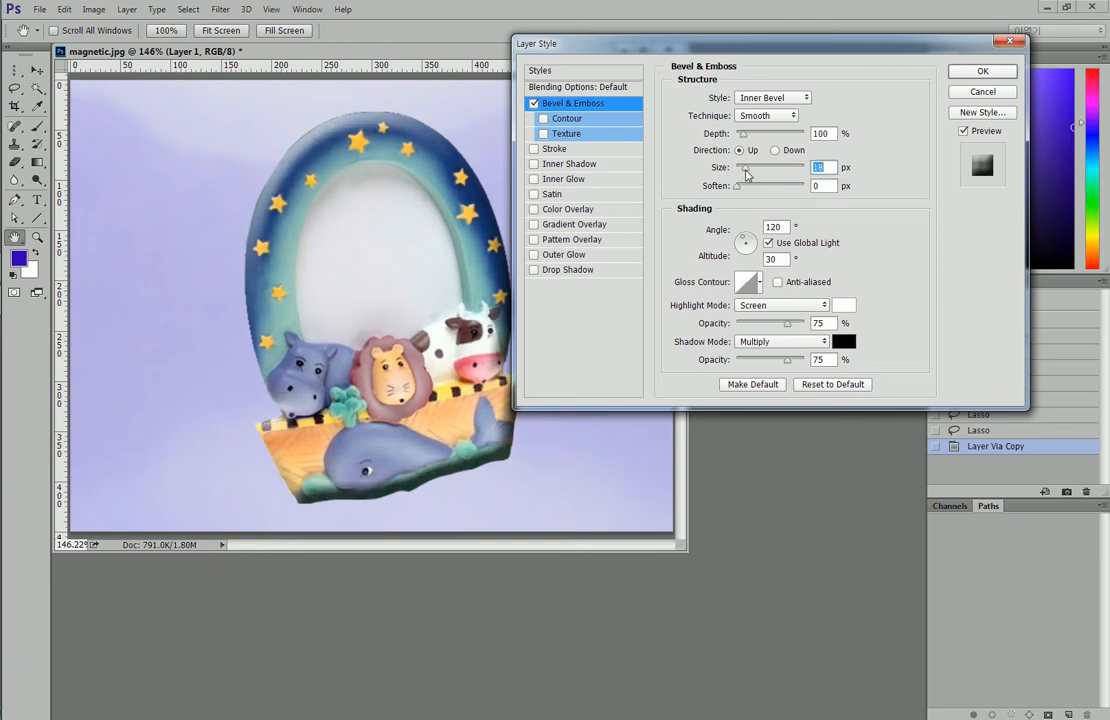
{"action": "type", "text": "15"}
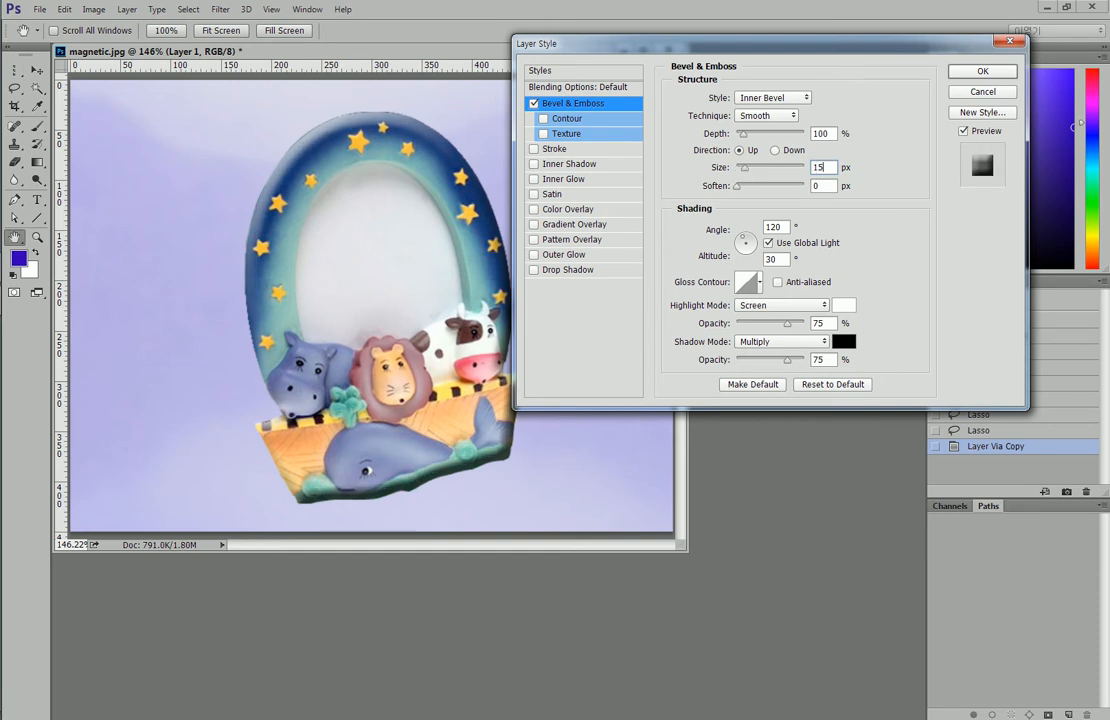
{"action": "left_click_drag", "start_coordinate": [734, 189], "coordinate": [778, 190]}
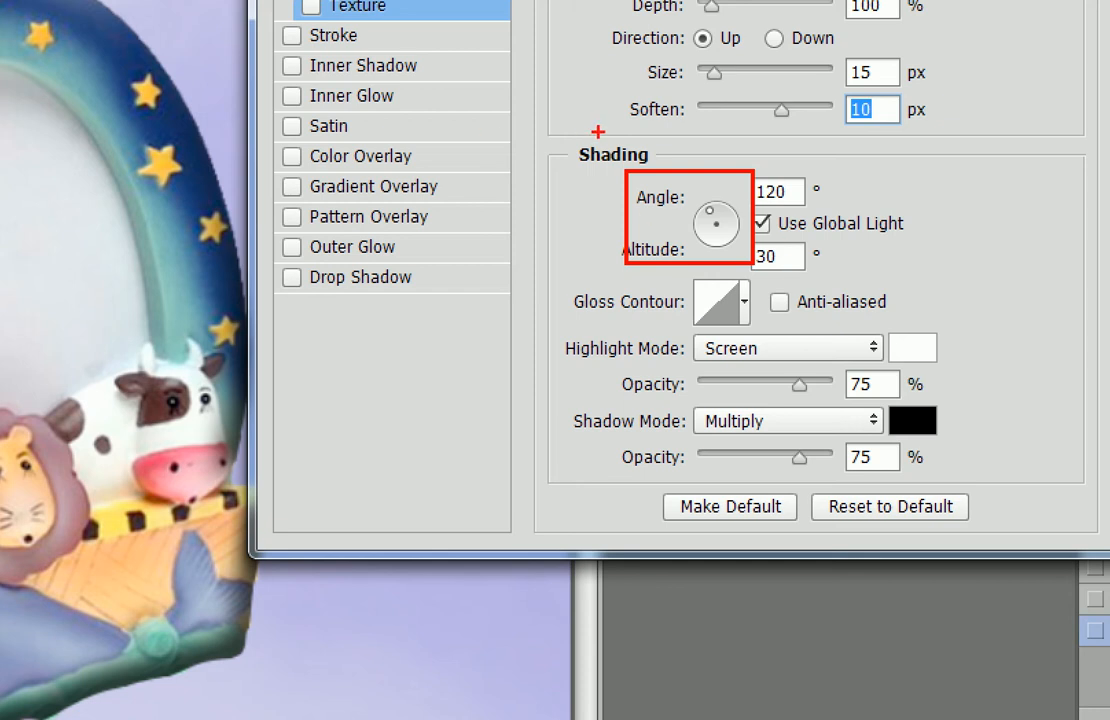
Step: Set the Bevel & Emboss shading angle to 120° and altitude to 45°, and apply the layer style
{"action": "mouse_move", "coordinate": [677, 178]}
{"action": "left_mouse_down"}
{"action": "mouse_move", "coordinate": [627, 215]}
{"action": "mouse_move", "coordinate": [672, 216]}
{"action": "mouse_move", "coordinate": [701, 191]}
{"action": "mouse_move", "coordinate": [690, 180]}
{"action": "left_mouse_up"}
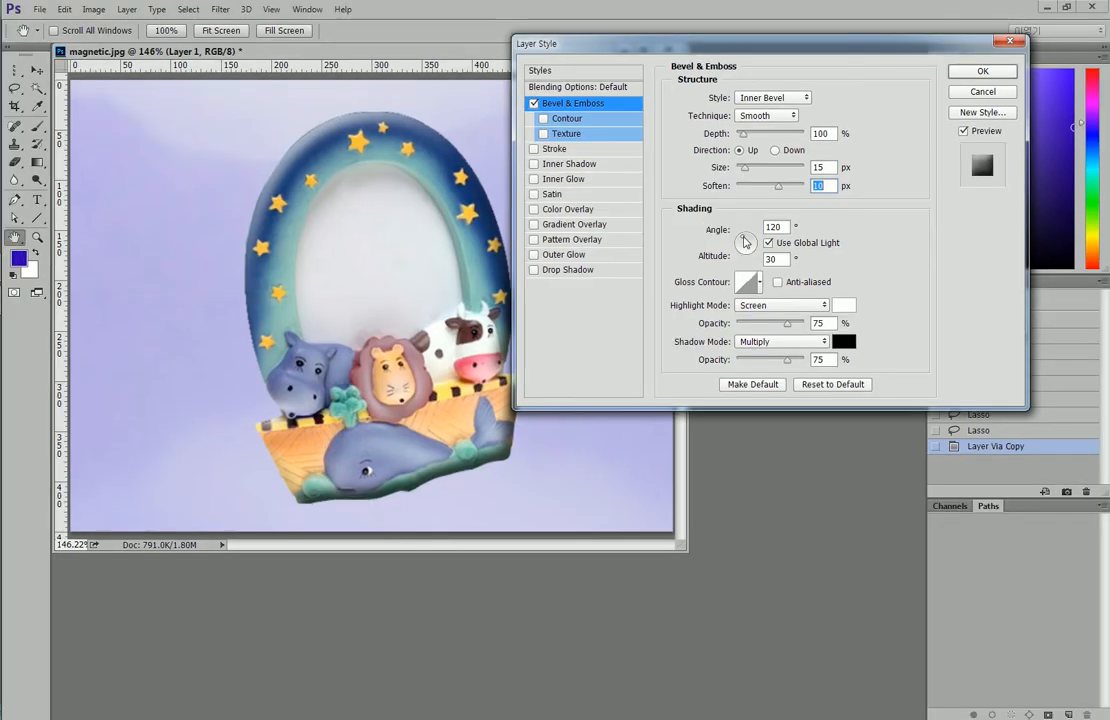
{"action": "mouse_move", "coordinate": [743, 243]}
{"action": "left_mouse_down"}
{"action": "mouse_move", "coordinate": [743, 253]}
{"action": "mouse_move", "coordinate": [733, 243]}
{"action": "mouse_move", "coordinate": [745, 234]}
{"action": "mouse_move", "coordinate": [757, 244]}
{"action": "mouse_move", "coordinate": [743, 243]}
{"action": "left_mouse_up"}
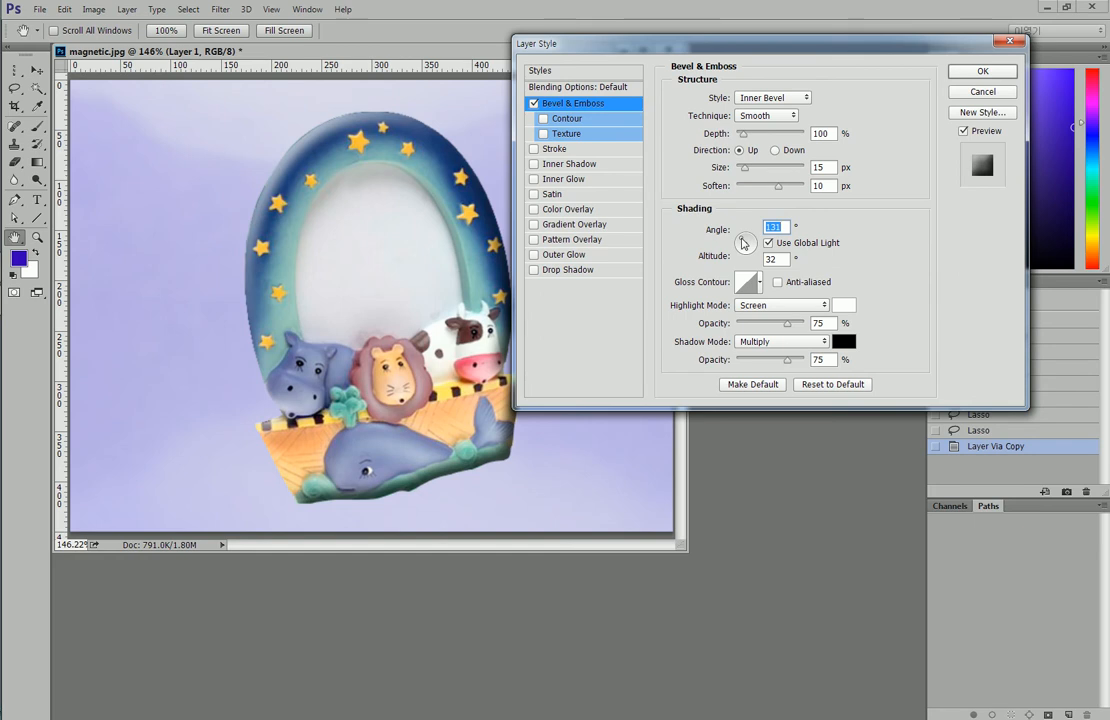
{"action": "type", "text": "12"}
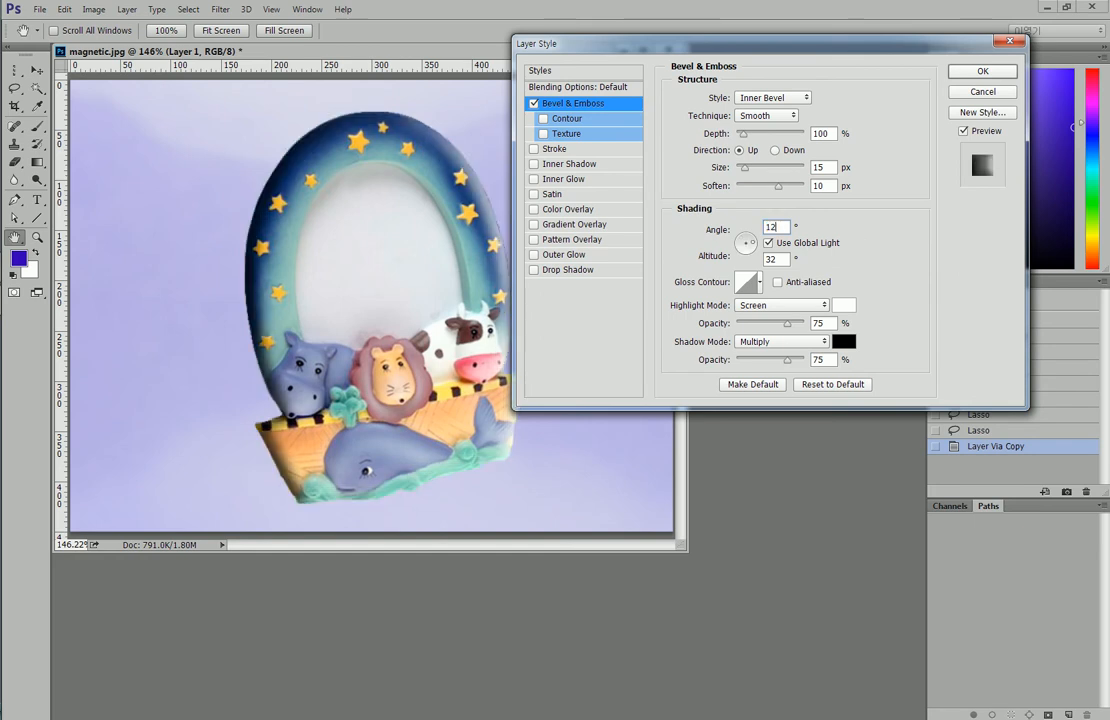
{"action": "key", "text": "Tab"}
{"action": "type", "text": "45"}
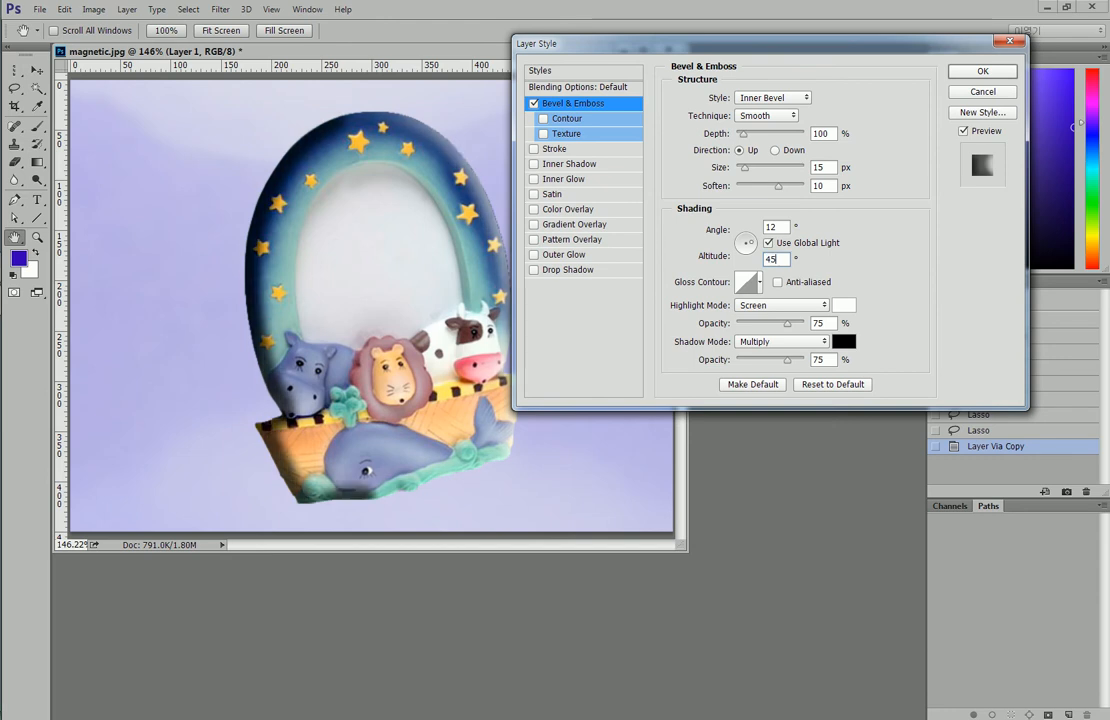
{"action": "left_click", "coordinate": [783, 228]}
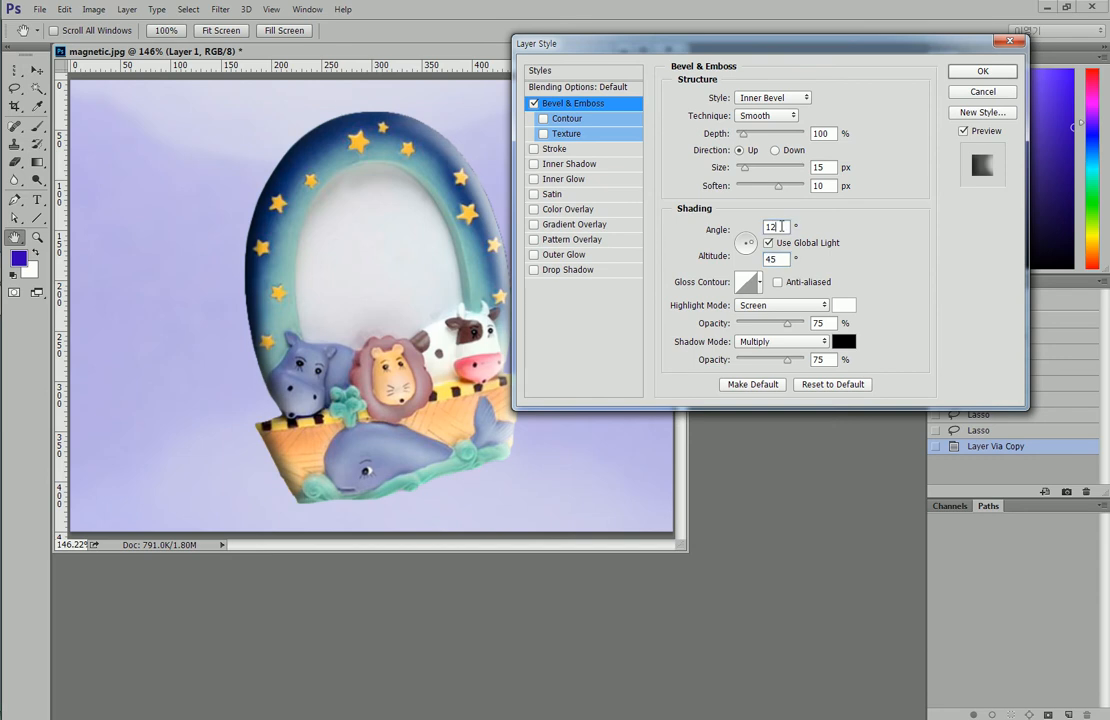
{"action": "type", "text": "0"}
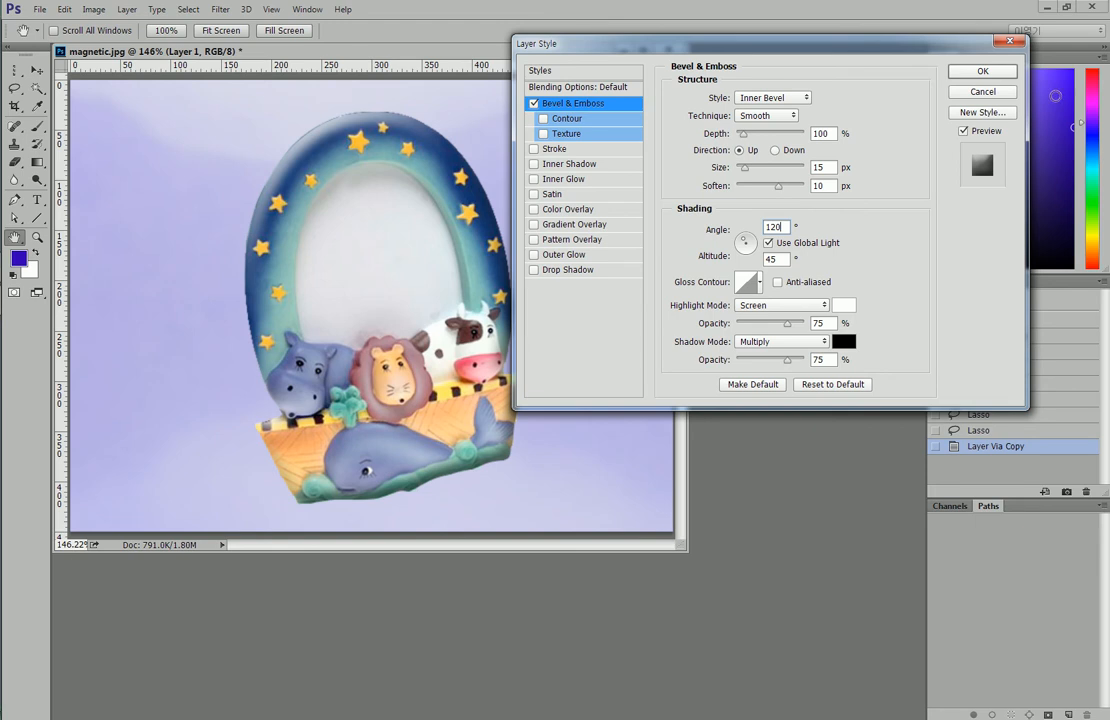
{"action": "left_click", "coordinate": [983, 80]}
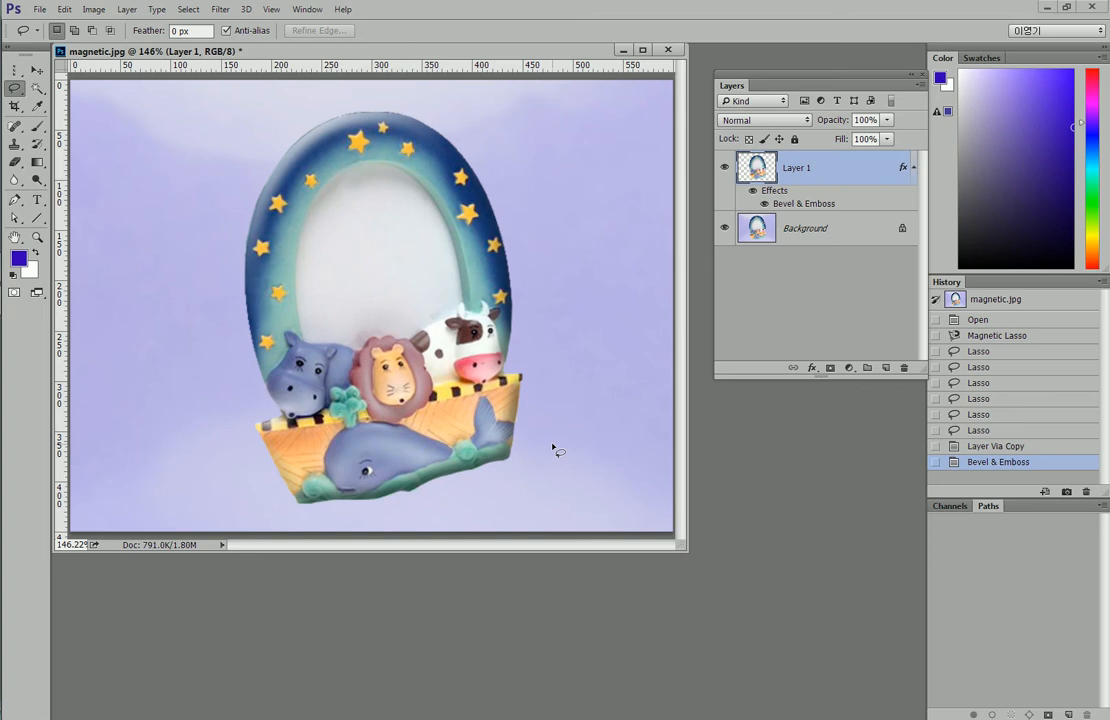
Step: Hide and show Layer 1 to compare the embossed frame with the original, examining the boat's edge near the whale's tail
{"action": "left_click", "coordinate": [725, 164]}
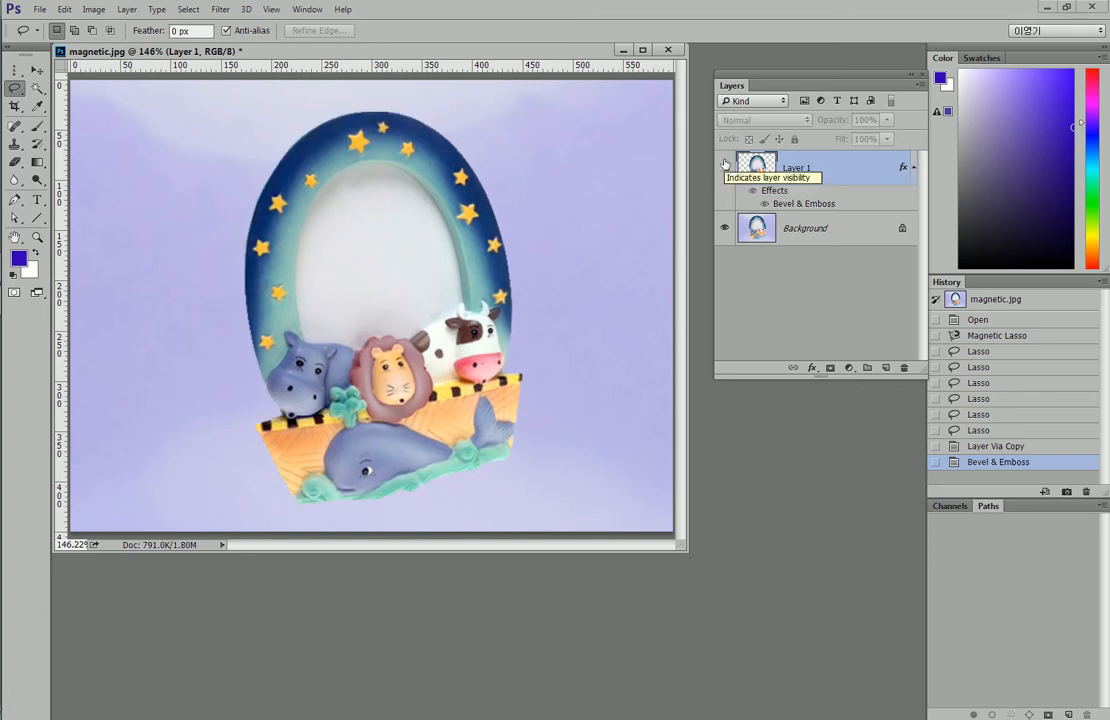
{"action": "left_click", "coordinate": [725, 164]}
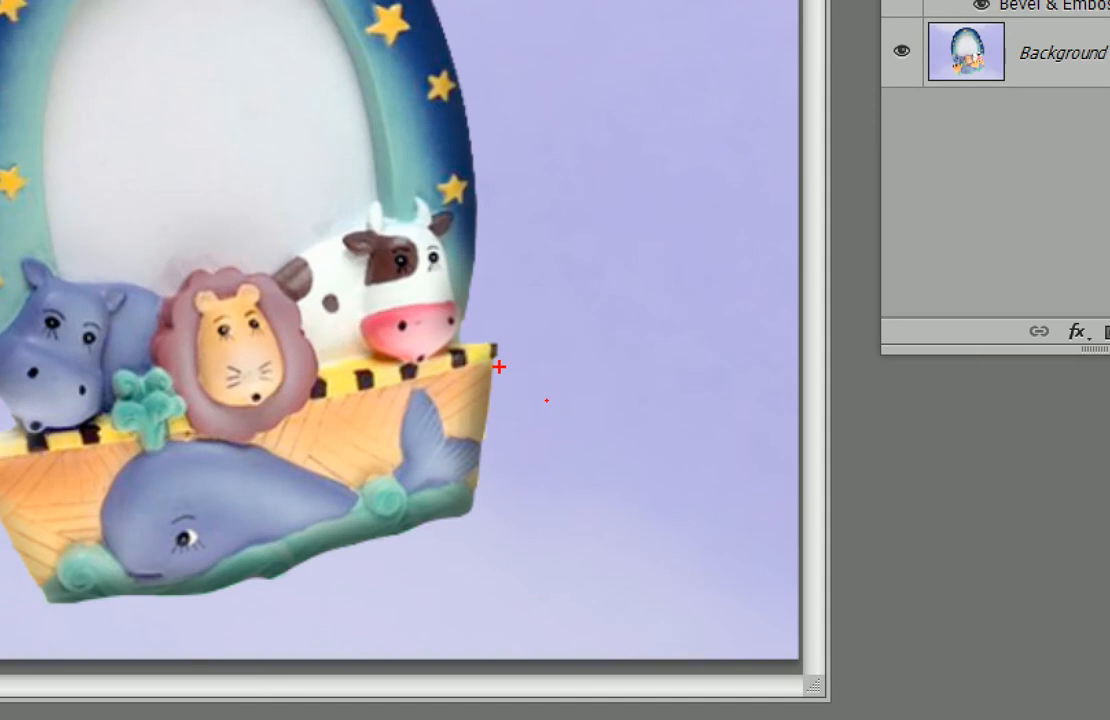
{"action": "mouse_move", "coordinate": [492, 352]}
{"action": "left_mouse_down"}
{"action": "mouse_move", "coordinate": [446, 438]}
{"action": "mouse_move", "coordinate": [434, 506]}
{"action": "mouse_move", "coordinate": [483, 508]}
{"action": "mouse_move", "coordinate": [512, 433]}
{"action": "mouse_move", "coordinate": [518, 347]}
{"action": "mouse_move", "coordinate": [462, 334]}
{"action": "mouse_move", "coordinate": [430, 463]}
{"action": "left_mouse_up"}
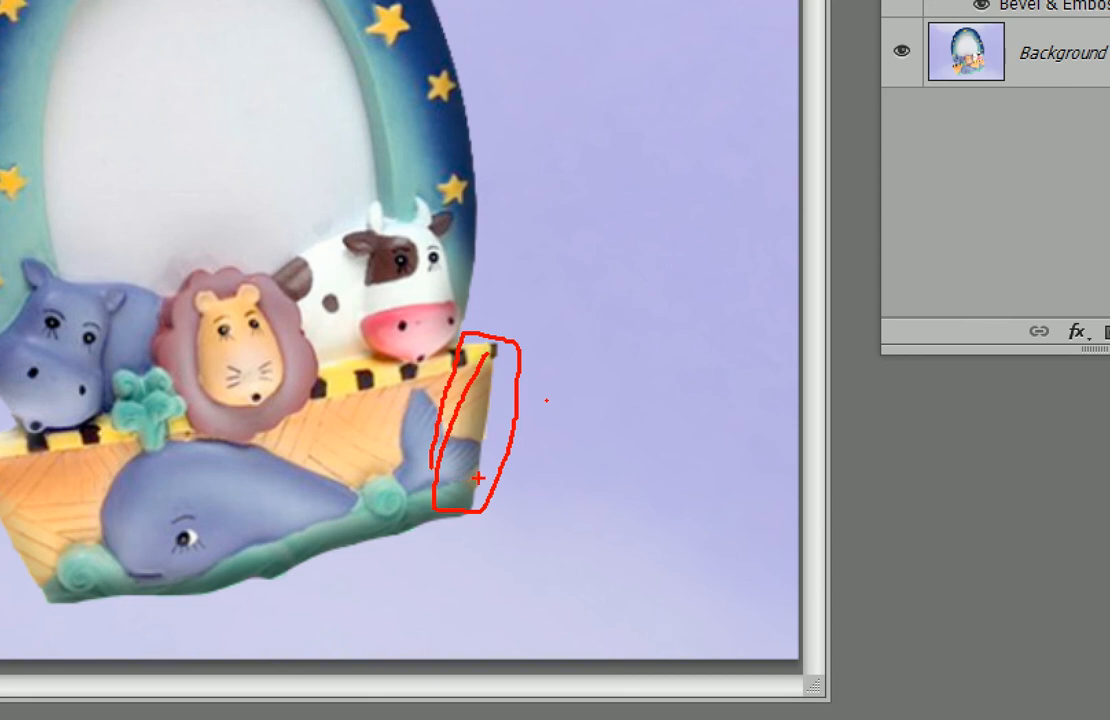
{"action": "mouse_move", "coordinate": [496, 426]}
{"action": "left_mouse_down"}
{"action": "mouse_move", "coordinate": [481, 484]}
{"action": "mouse_move", "coordinate": [494, 452]}
{"action": "left_mouse_up"}
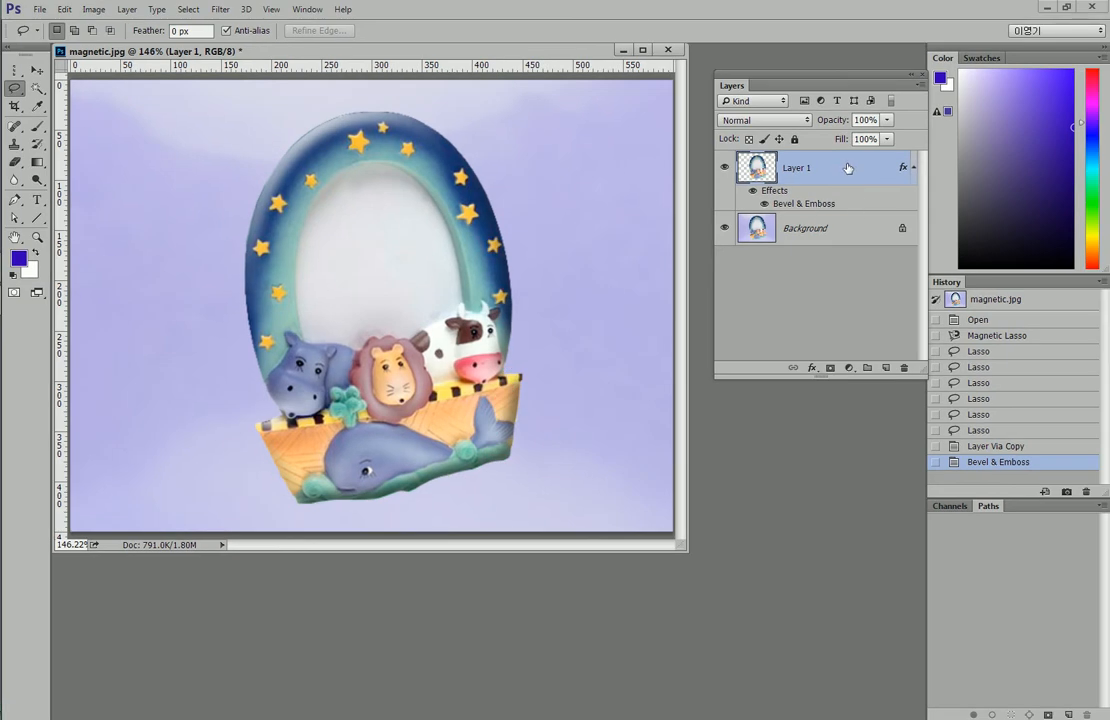
Step: Reopen the Blending Options for Layer 1, enable Drop Shadow, and move the Layer Style dialog clear of the frame
{"action": "right_click", "coordinate": [848, 169]}
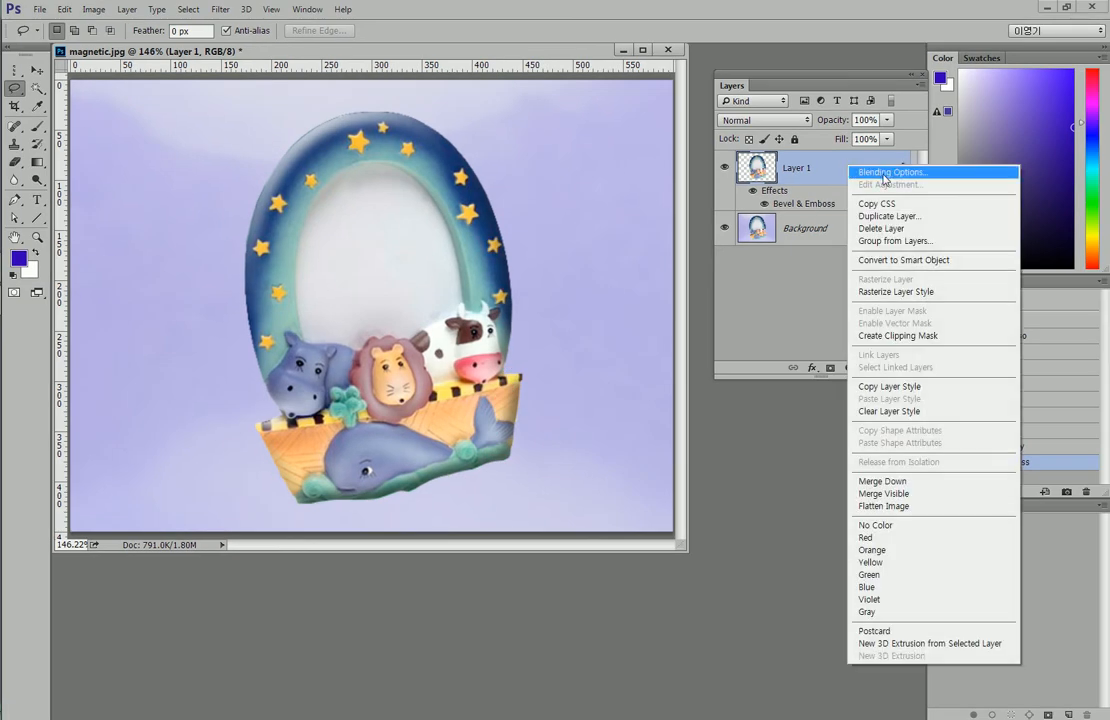
{"action": "left_click", "coordinate": [884, 173]}
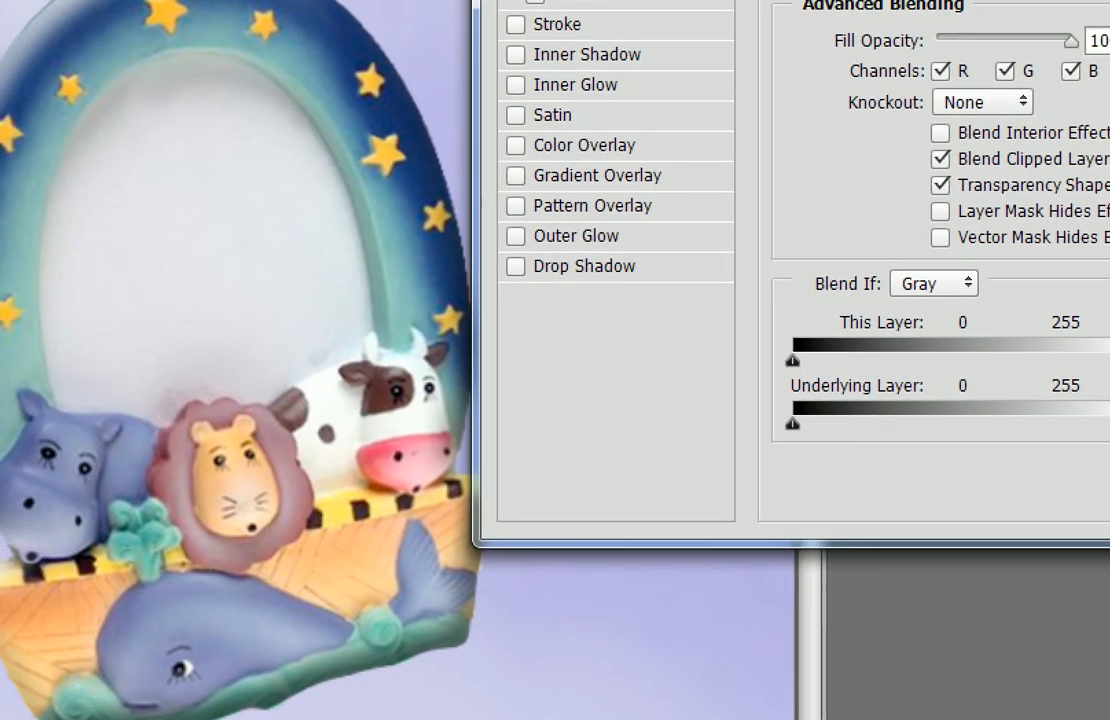
{"action": "left_click", "coordinate": [482, 251]}
{"action": "left_click_drag", "start_coordinate": [481, 240], "coordinate": [606, 274]}
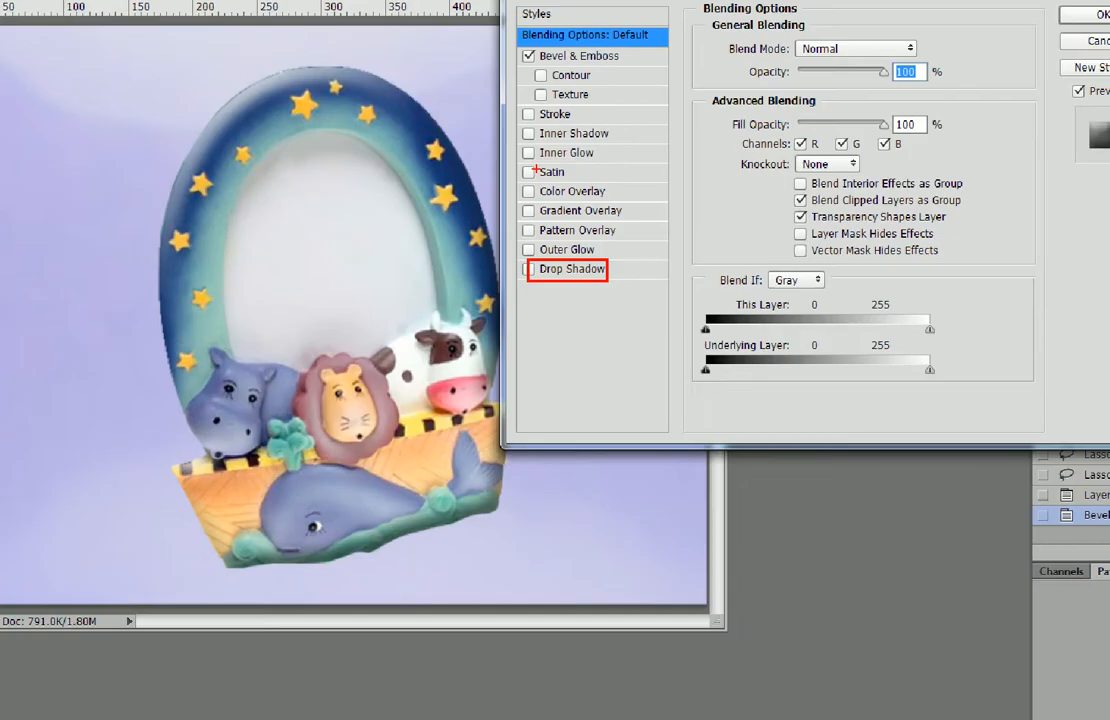
{"action": "left_click", "coordinate": [592, 274]}
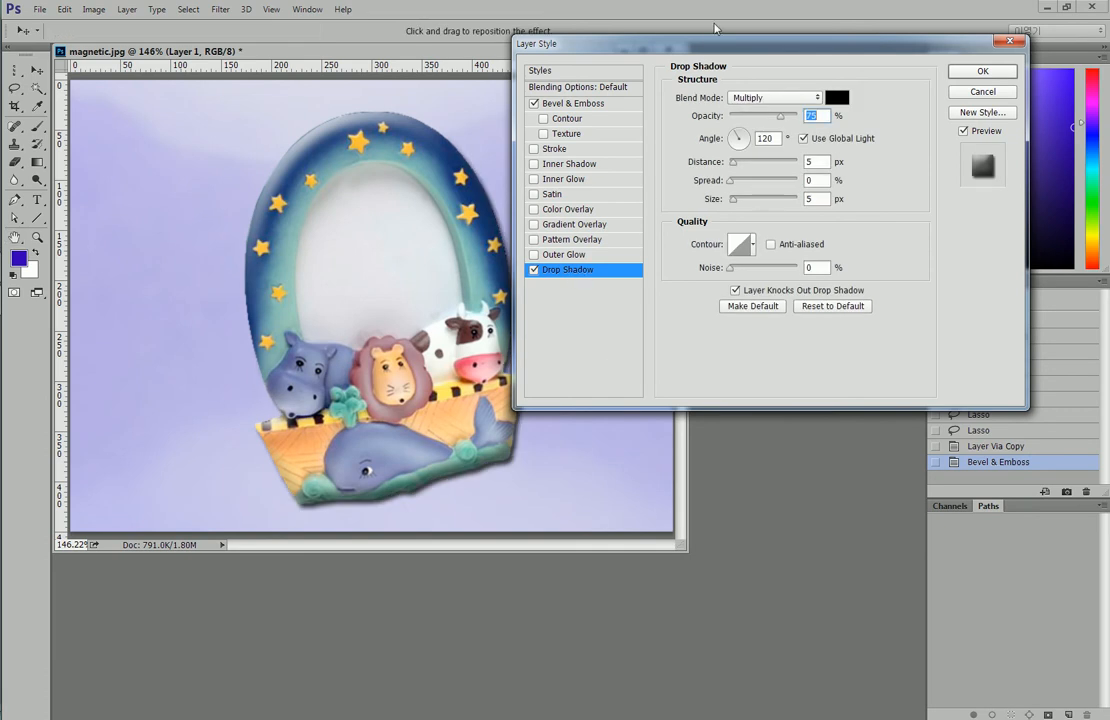
{"action": "left_click_drag", "start_coordinate": [690, 47], "coordinate": [746, 39]}
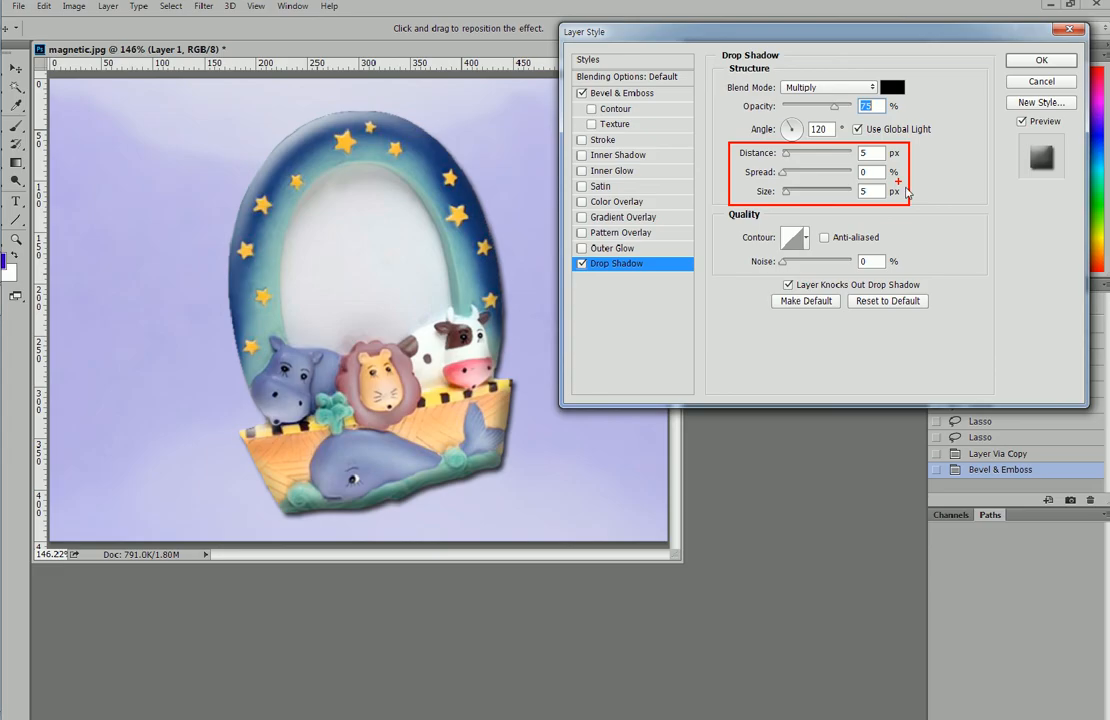
Step: Set the Drop Shadow distance to 3 px and size to 7 px
{"action": "left_click_drag", "start_coordinate": [880, 153], "coordinate": [797, 156]}
{"action": "type", "text": "3"}
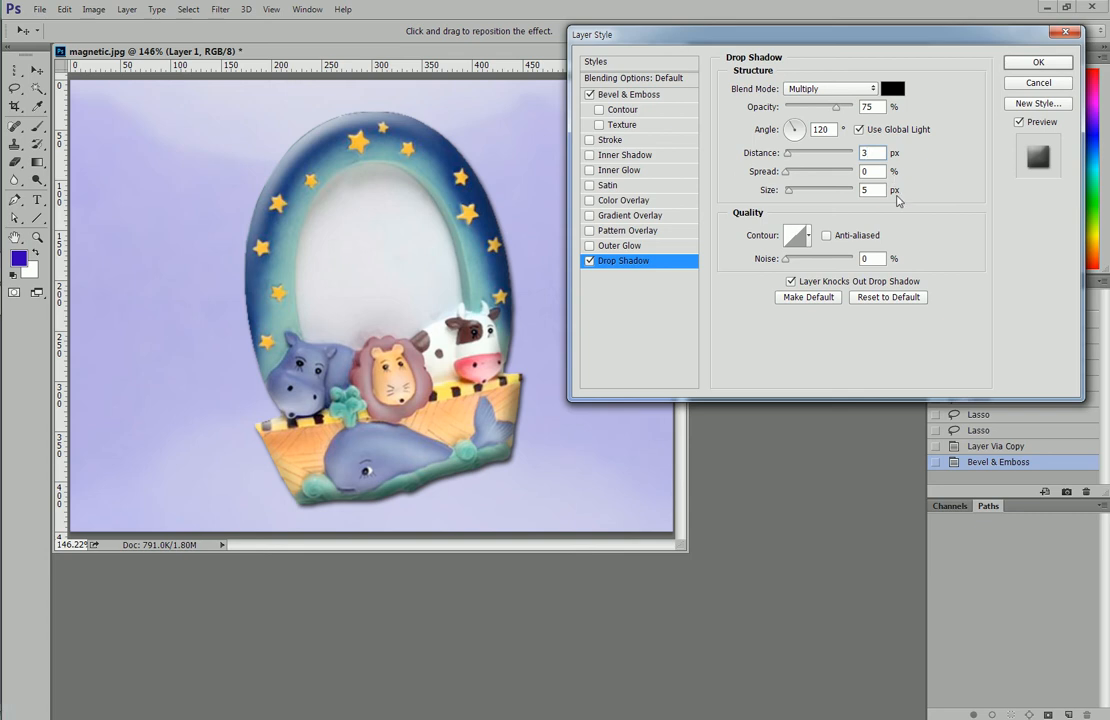
{"action": "left_click_drag", "start_coordinate": [875, 190], "coordinate": [808, 192]}
{"action": "type", "text": "7"}
{"action": "left_click", "coordinate": [876, 176]}
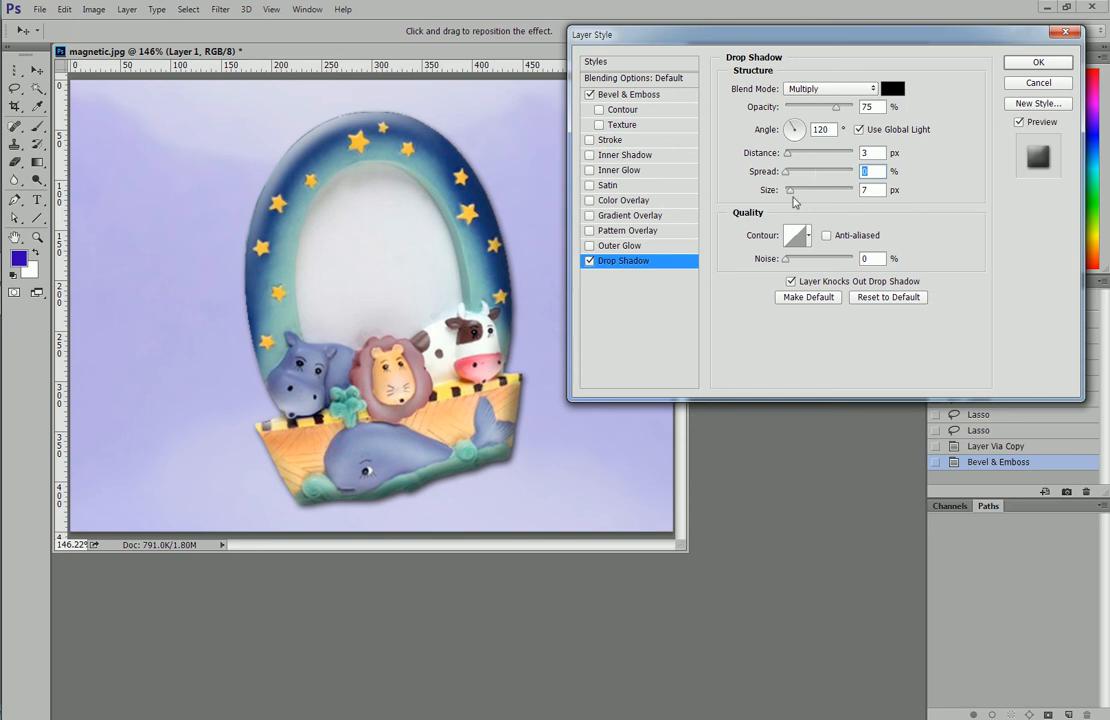
Step: Try different Drop Shadow spread and size amounts, including 10% spread with 21 px size and 63% spread with 6 px size
{"action": "mouse_move", "coordinate": [789, 174]}
{"action": "left_mouse_down"}
{"action": "mouse_move", "coordinate": [800, 174]}
{"action": "mouse_move", "coordinate": [790, 177]}
{"action": "left_mouse_up"}
{"action": "mouse_move", "coordinate": [790, 190]}
{"action": "left_mouse_down"}
{"action": "mouse_move", "coordinate": [813, 176]}
{"action": "mouse_move", "coordinate": [790, 184]}
{"action": "mouse_move", "coordinate": [797, 197]}
{"action": "left_mouse_up"}
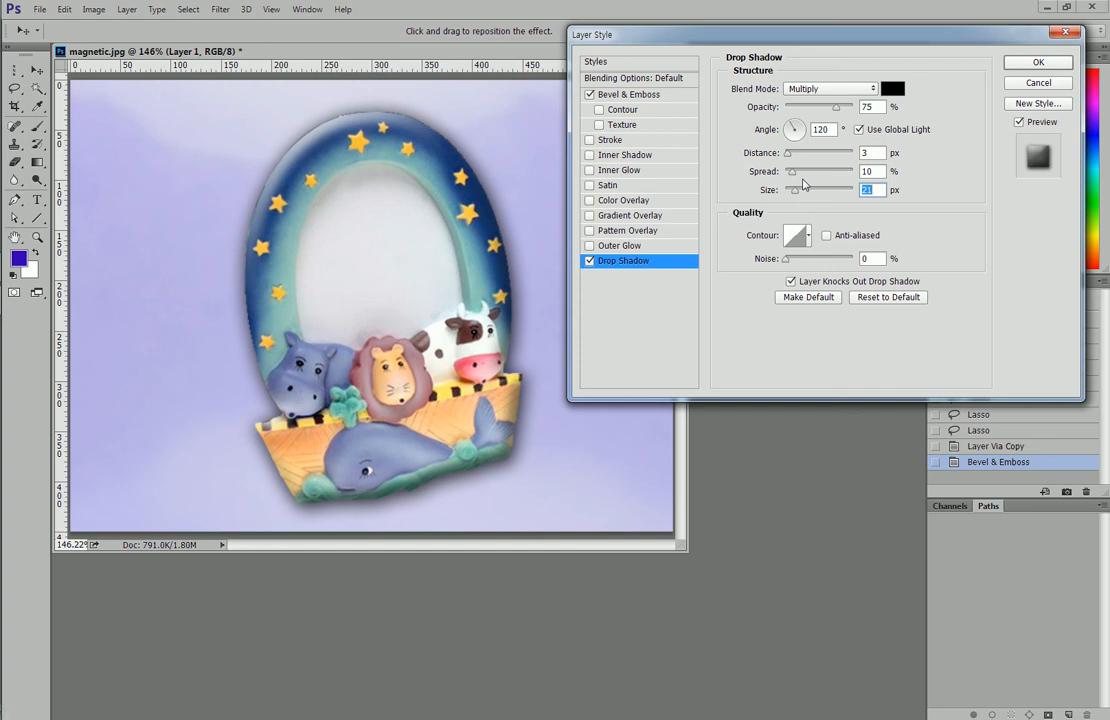
{"action": "left_click_drag", "start_coordinate": [793, 173], "coordinate": [786, 176]}
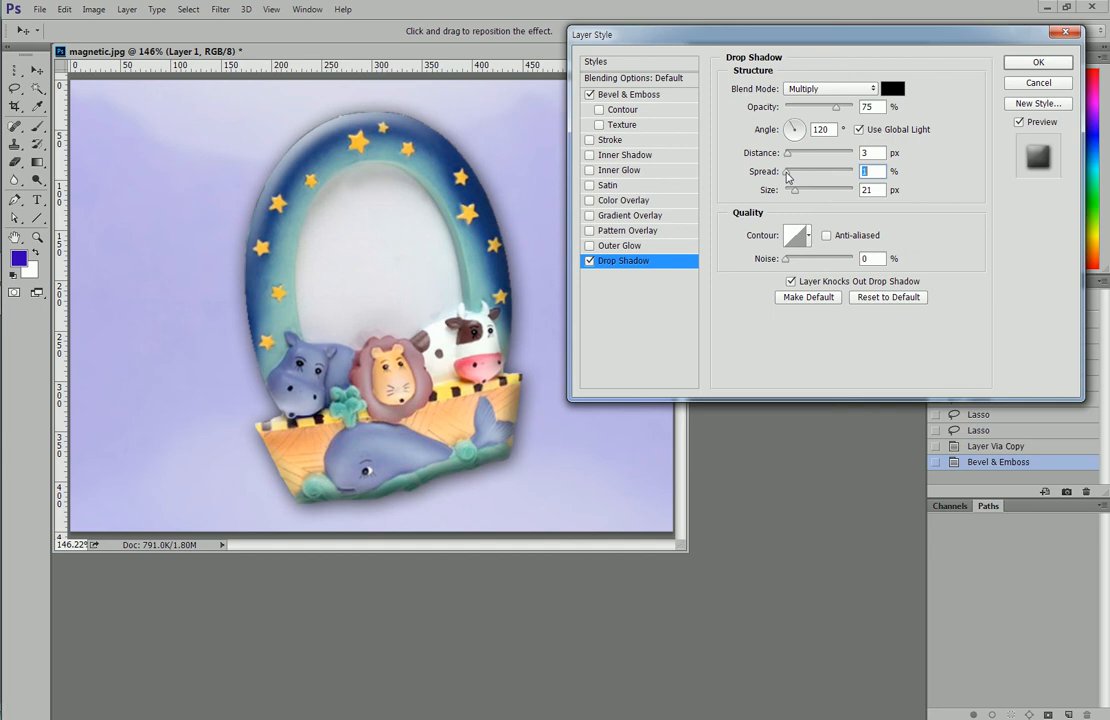
{"action": "left_click_drag", "start_coordinate": [795, 191], "coordinate": [789, 193]}
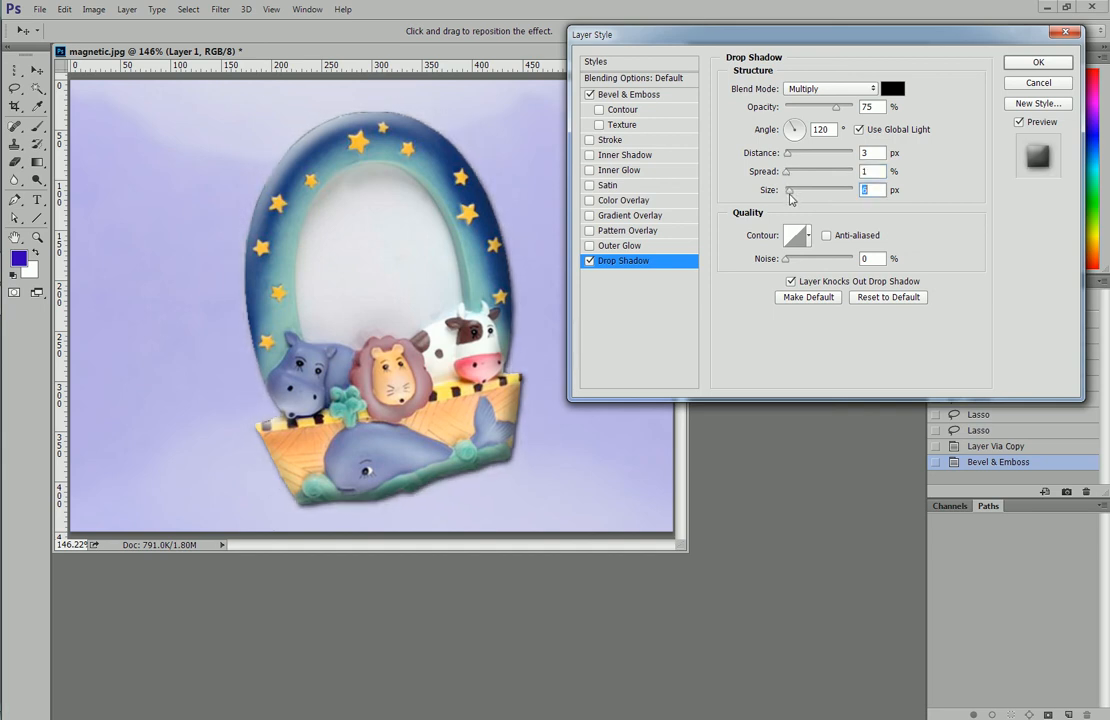
{"action": "left_click_drag", "start_coordinate": [784, 175], "coordinate": [828, 170]}
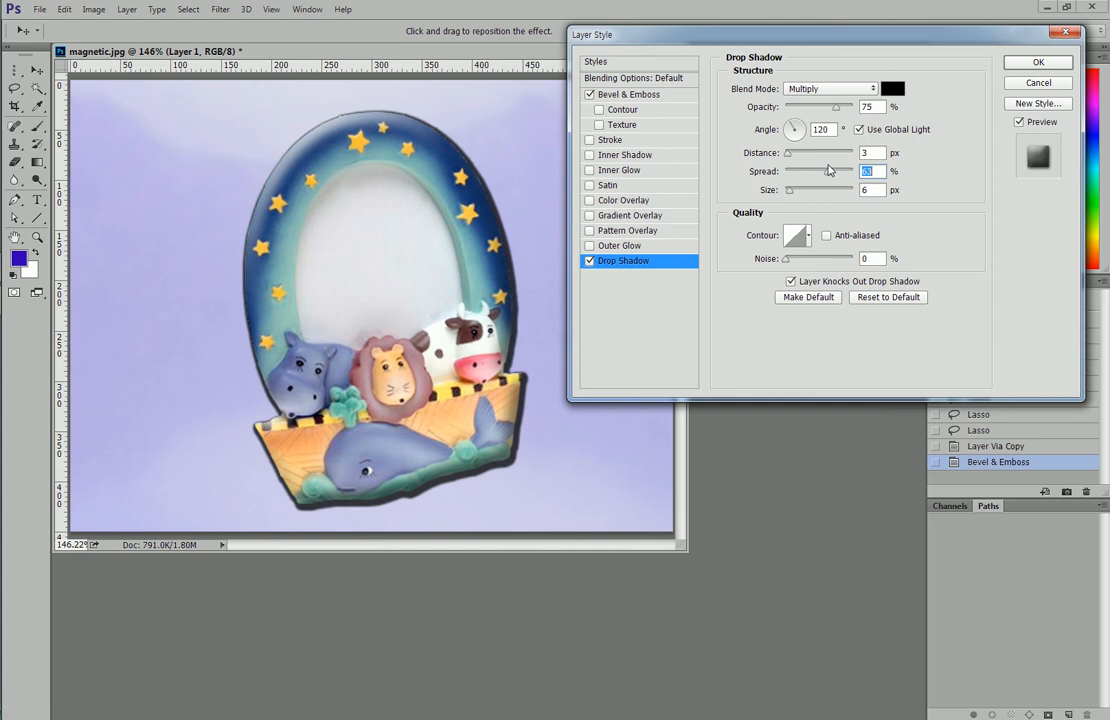
{"action": "left_click_drag", "start_coordinate": [828, 170], "coordinate": [792, 175]}
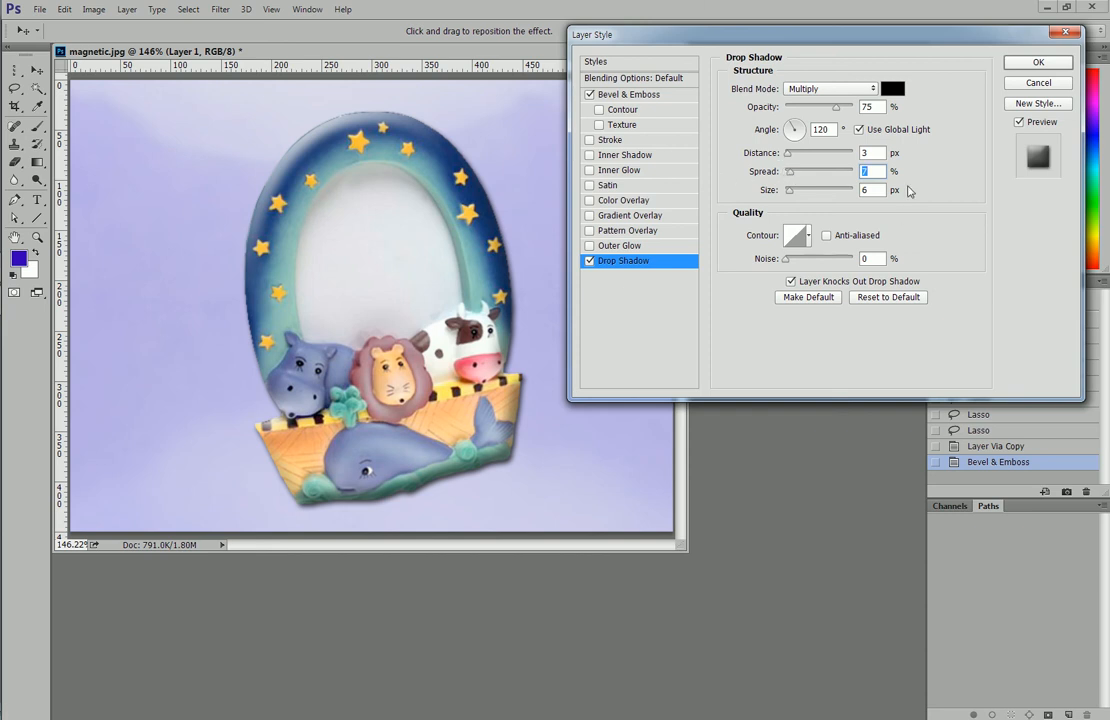
Step: Set the Drop Shadow spread to 5% and size to 7 px, and apply the layer style
{"action": "left_click_drag", "start_coordinate": [870, 151], "coordinate": [839, 161]}
{"action": "key", "text": "Tab"}
{"action": "type", "text": "5"}
{"action": "key", "text": "Tab"}
{"action": "type", "text": "7"}
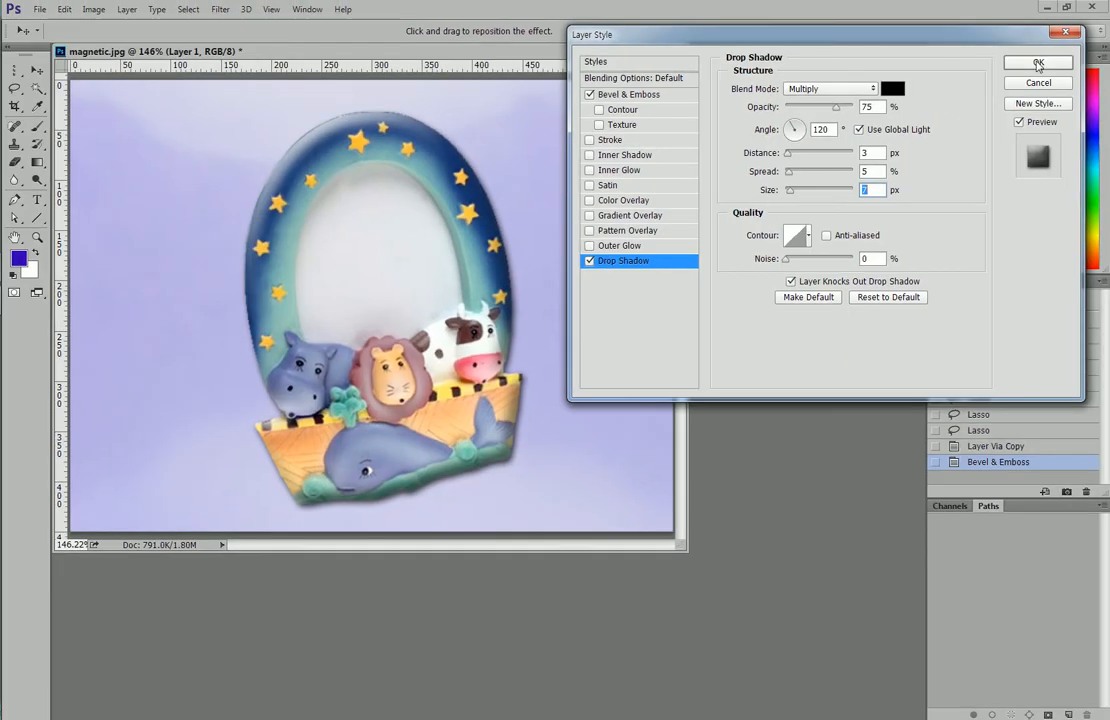
{"action": "left_click", "coordinate": [1038, 64]}
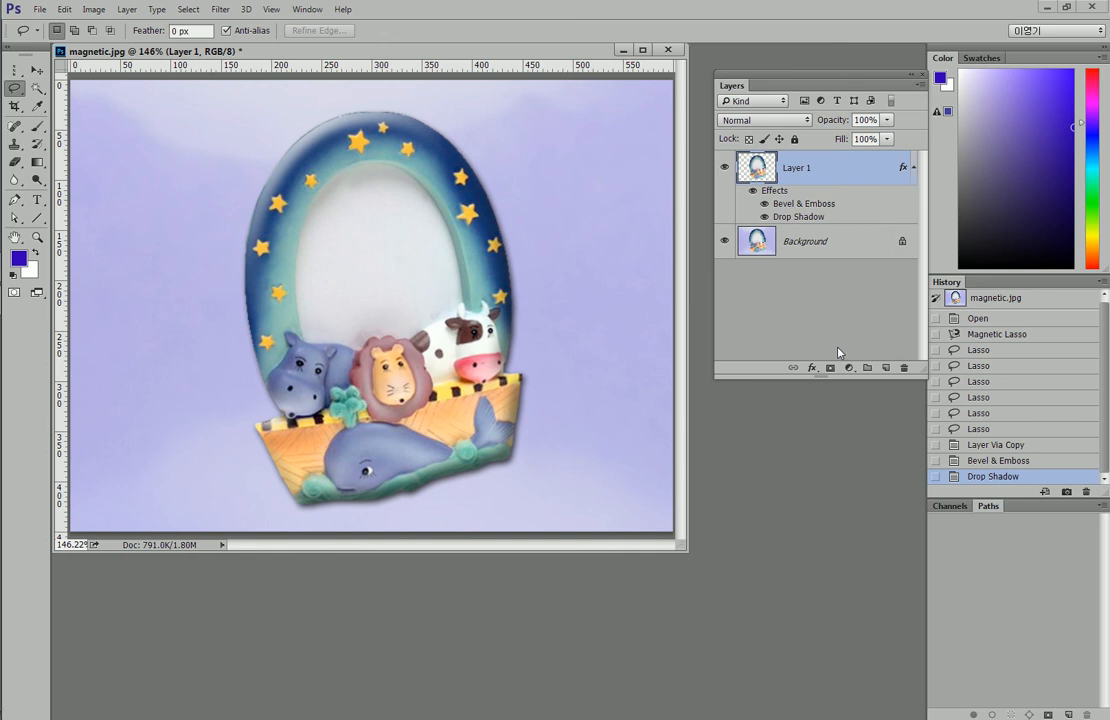
Step: Switch repeatedly between the Open and Drop Shadow history states to compare the original image with the styled frame
{"action": "left_click", "coordinate": [978, 318]}
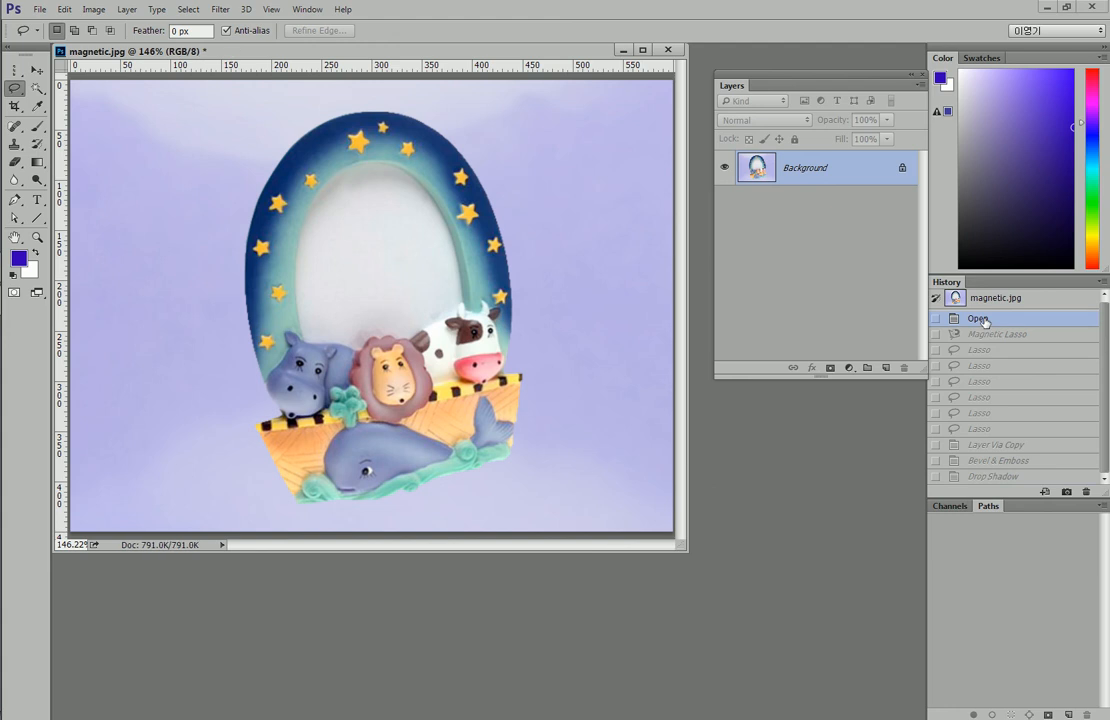
{"action": "left_click", "coordinate": [993, 477]}
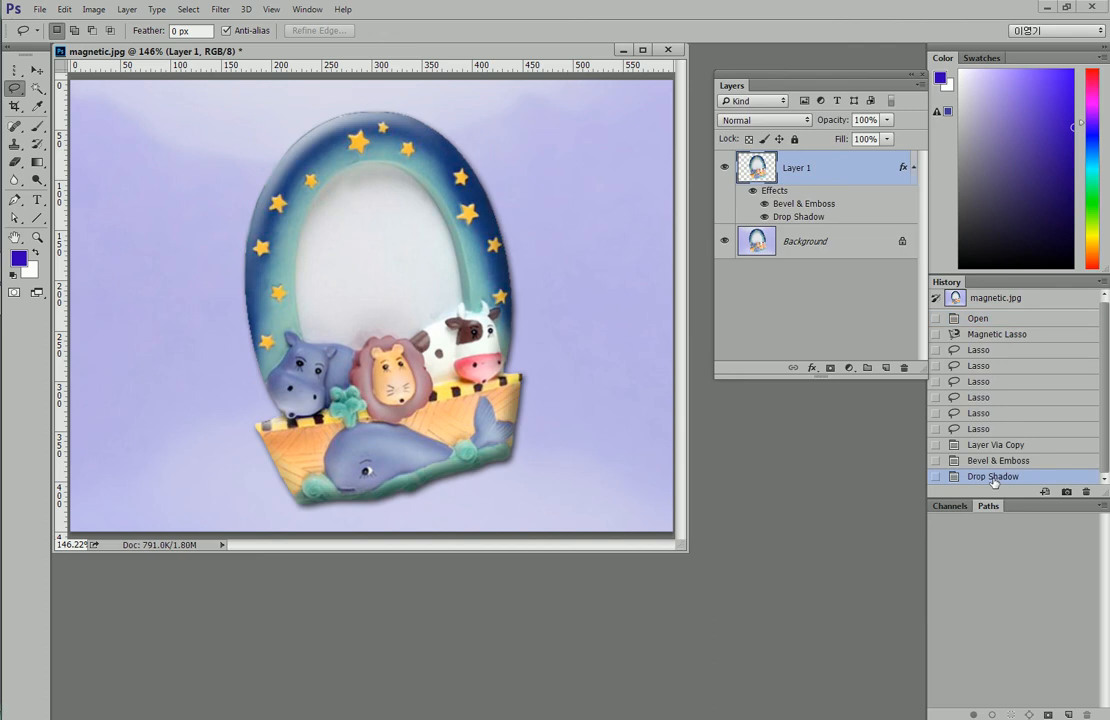
{"action": "left_click", "coordinate": [985, 318]}
{"action": "key", "text": "ctrl+z"}
{"action": "key", "text": "ctrl+z"}
{"action": "key", "text": "ctrl+z"}
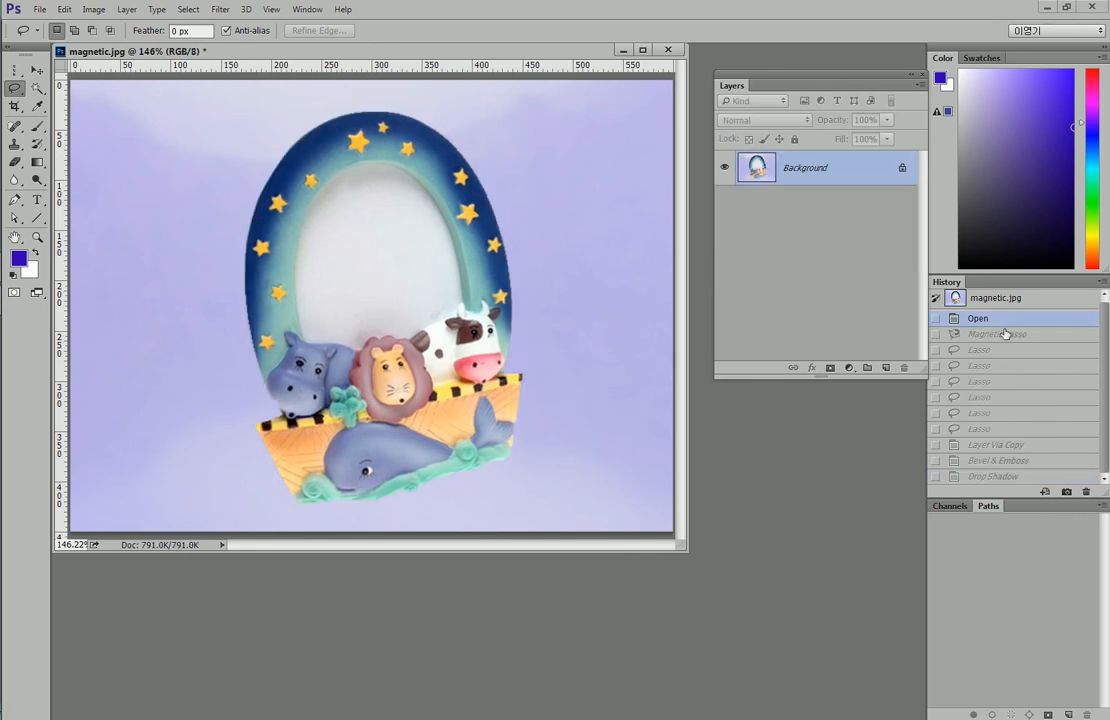
{"action": "key", "text": "ctrl+z"}
{"action": "key", "text": "ctrl+z"}
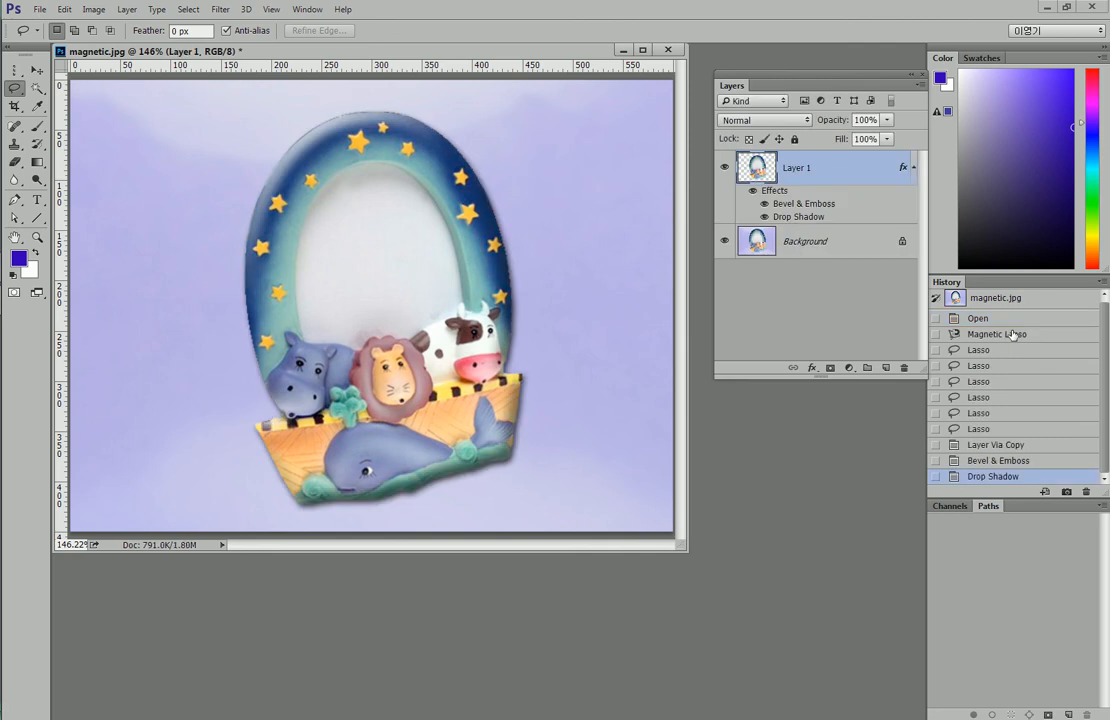
{"action": "key", "text": "ctrl+z"}
{"action": "key", "text": "ctrl+z"}
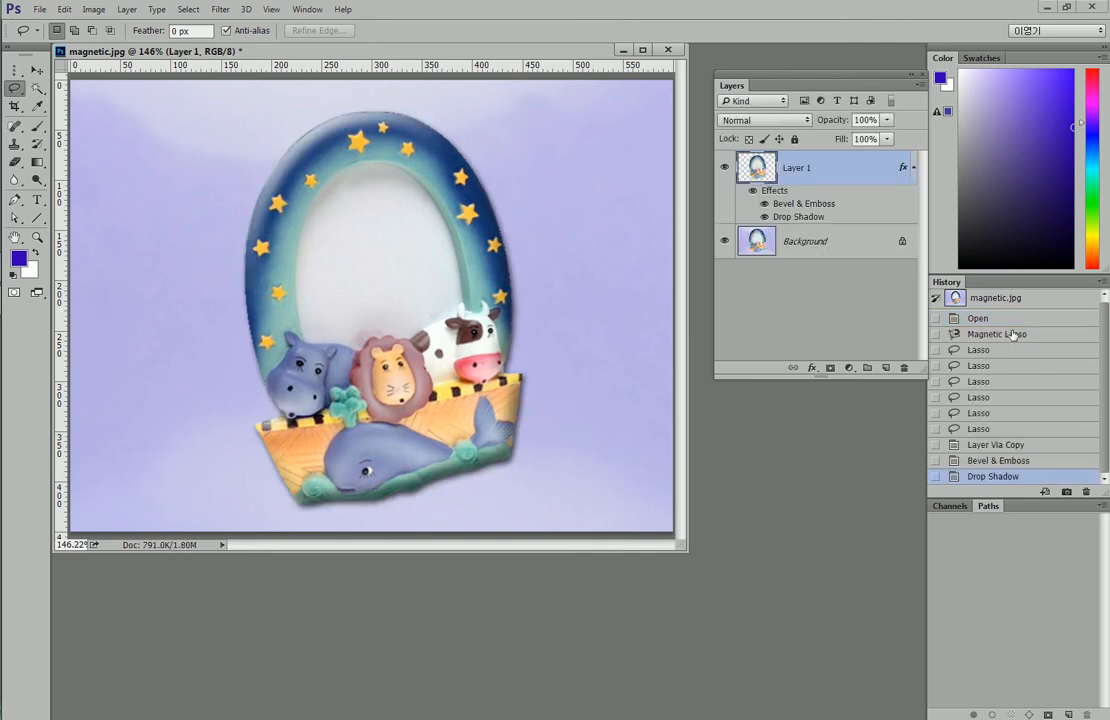